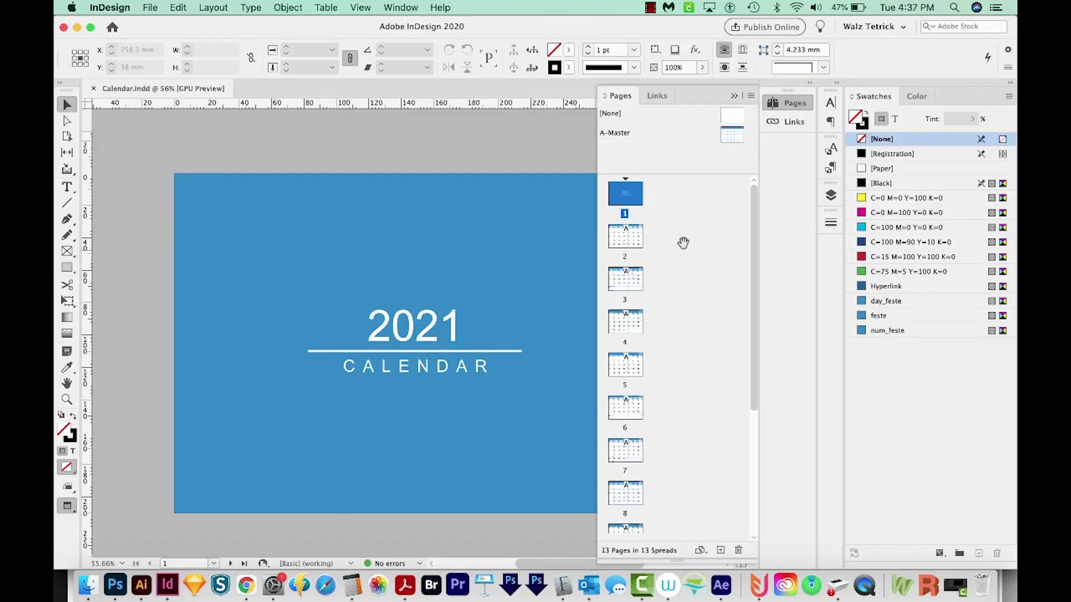
# Step: Inspect A-Master's blue header banner, briefly return to the cover page, then reopen A-Master
pyautogui.doubleClick(734, 136)
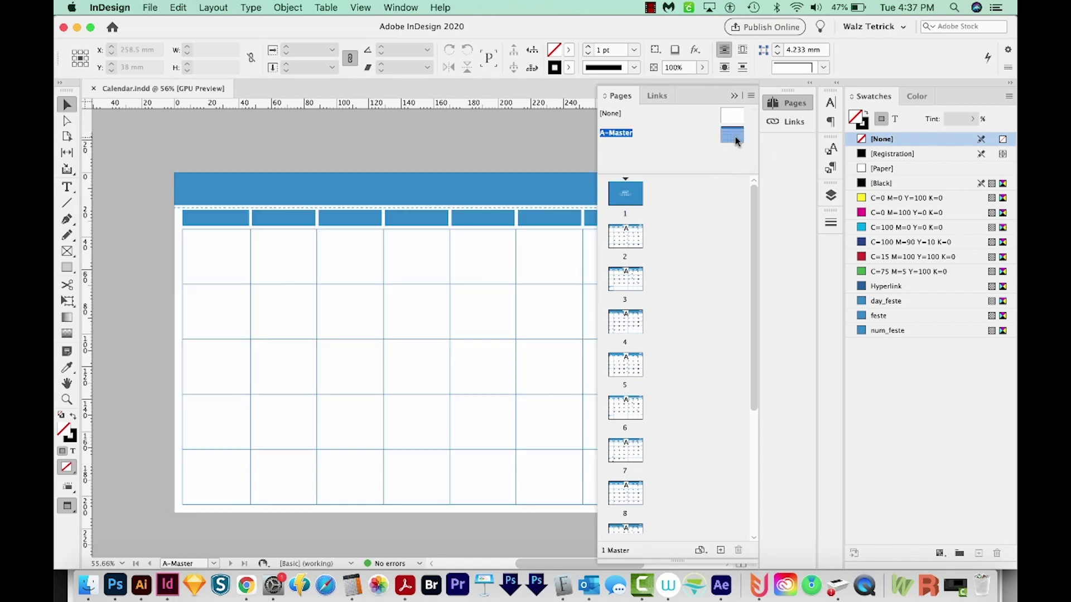
pyautogui.click(364, 191)
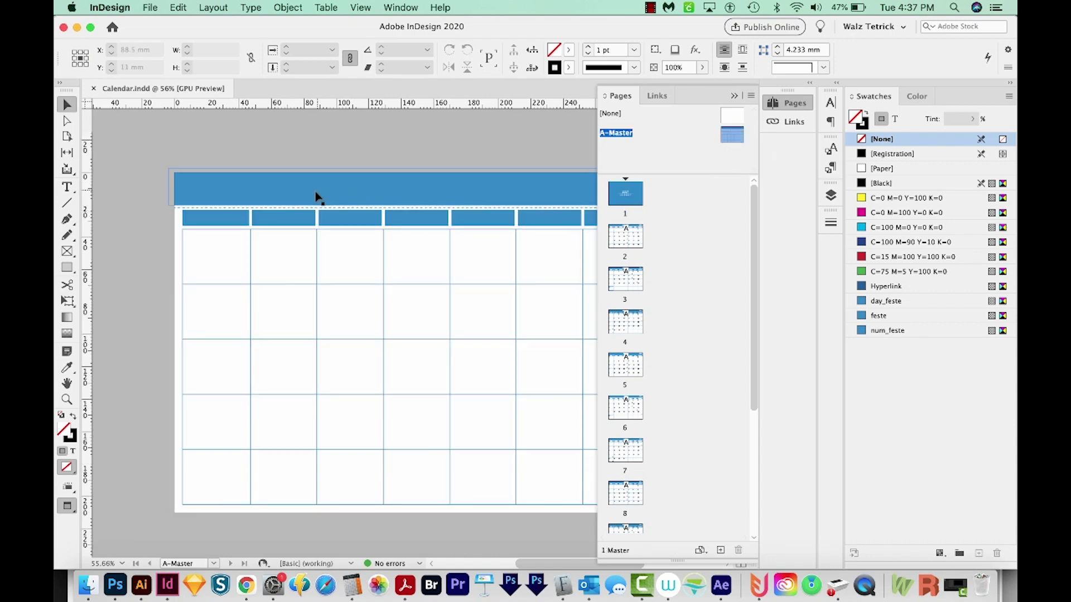
pyautogui.click(309, 210)
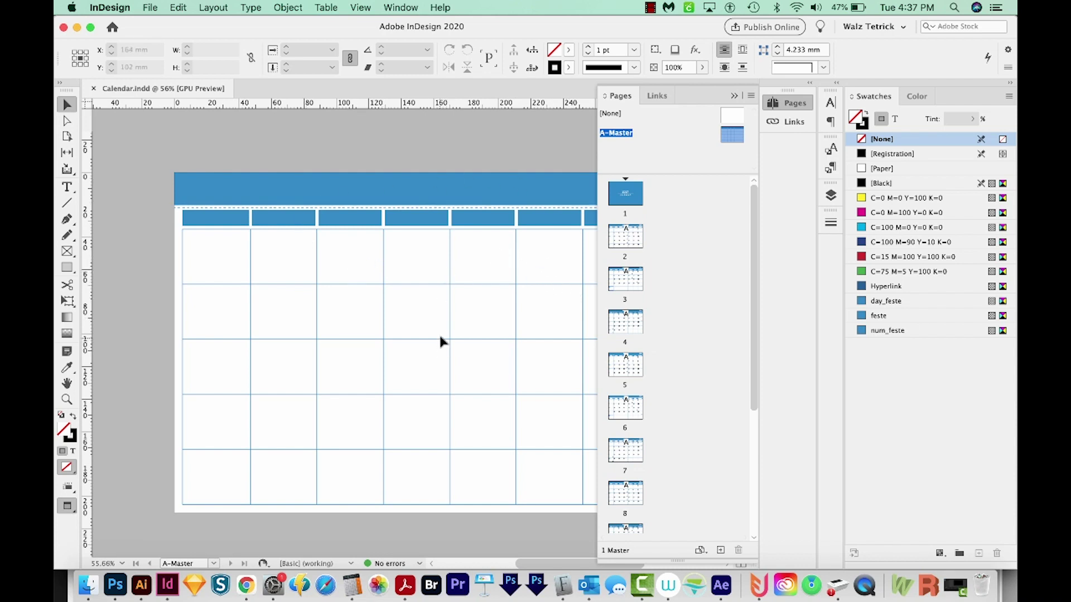
pyautogui.doubleClick(625, 194)
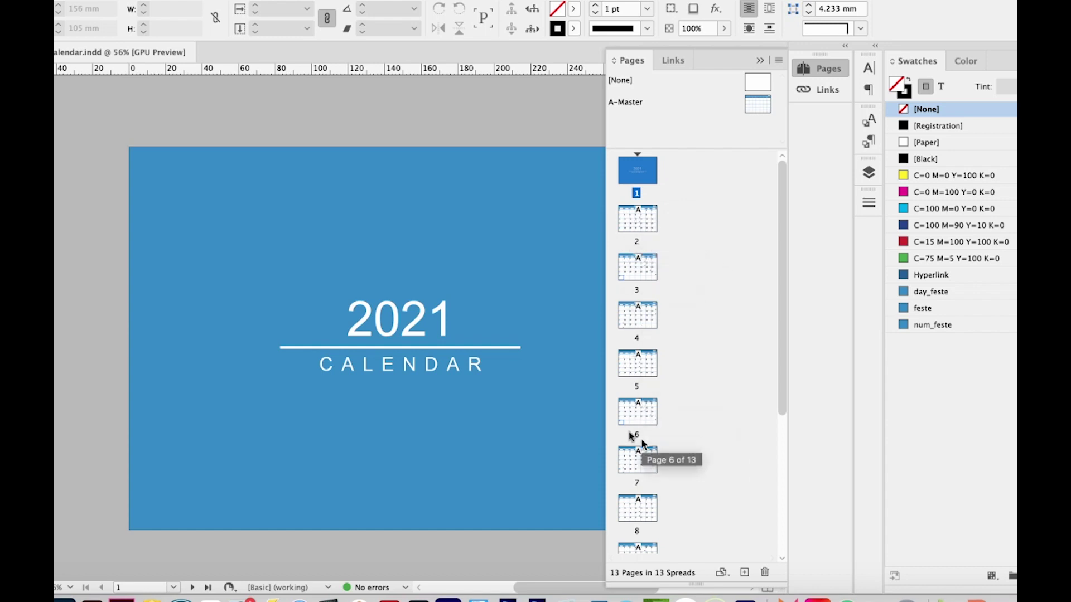
pyautogui.doubleClick(757, 102)
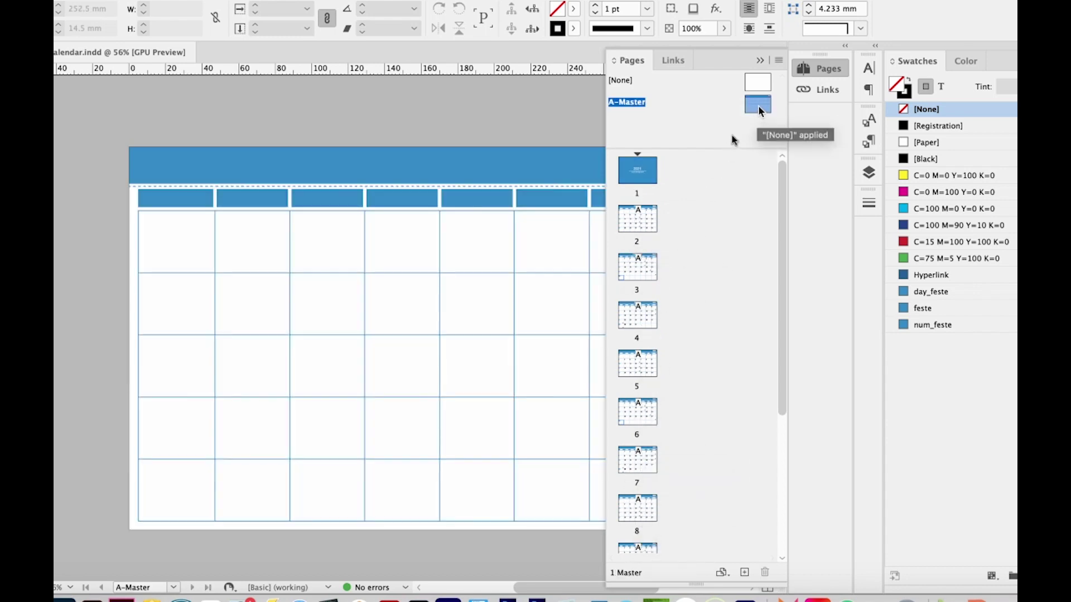
# Step: Recolour the A-Master's top blue banner with the Hyperlink swatch
pyautogui.hotkey('ctrl', '=')
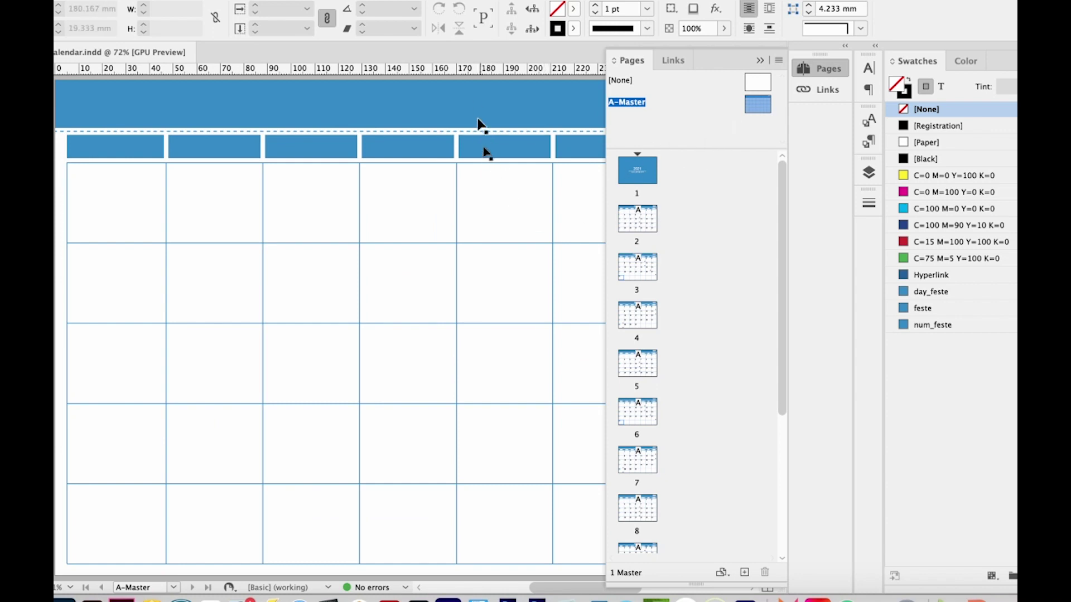
pyautogui.click(471, 100)
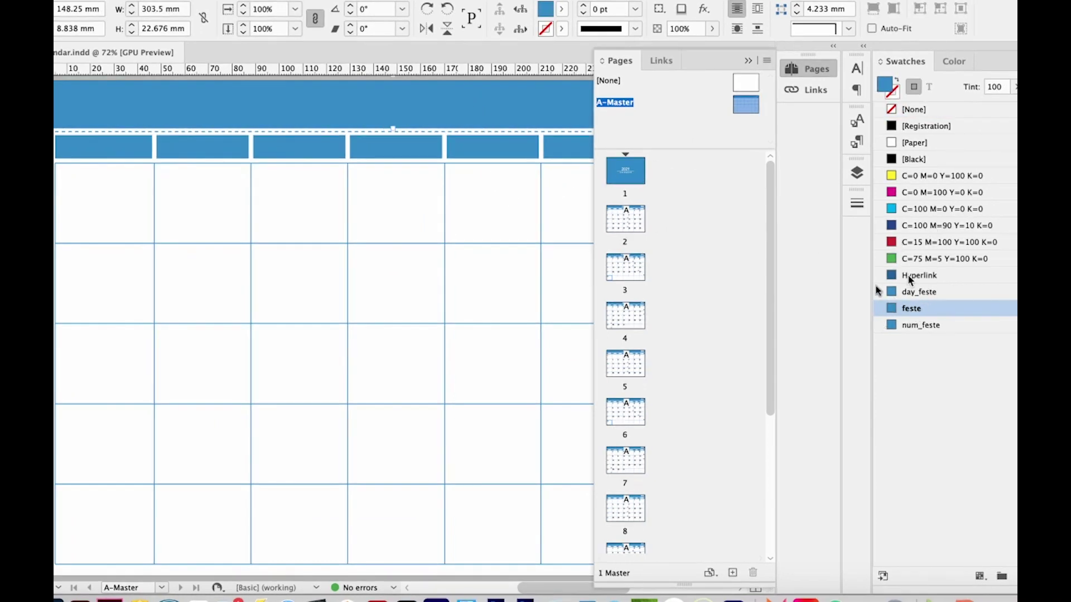
pyautogui.click(907, 278)
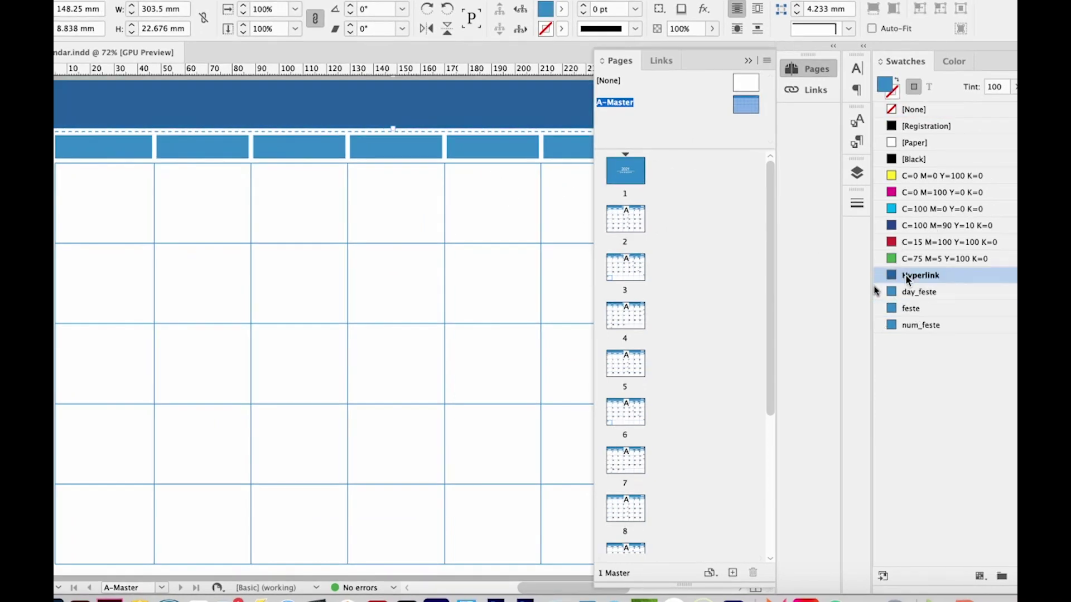
# Step: View the February and March pages to confirm the darker banner
pyautogui.doubleClick(625, 219)
pyautogui.doubleClick(626, 268)
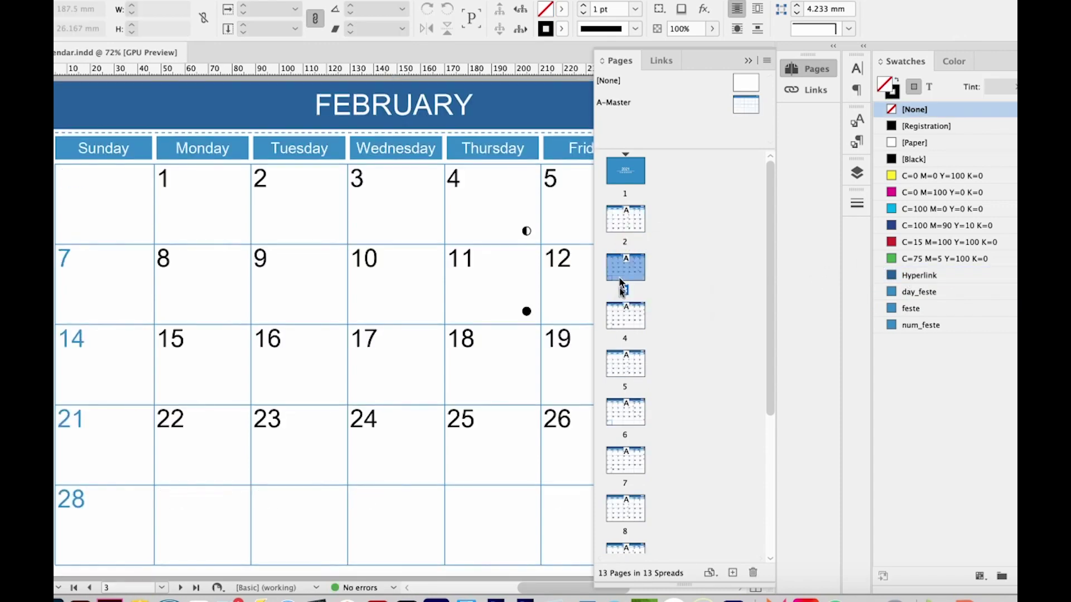
pyautogui.doubleClick(625, 323)
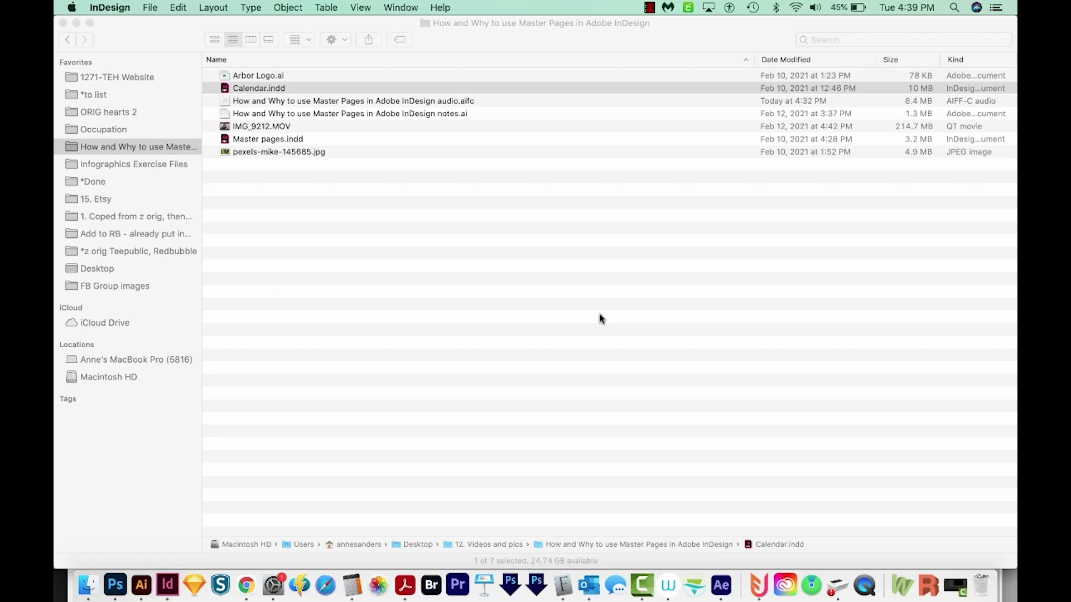
# Step: Create a facing-pages Letter document with inch units, 16 pages and linked 0.125 in bleed
pyautogui.click(168, 585)
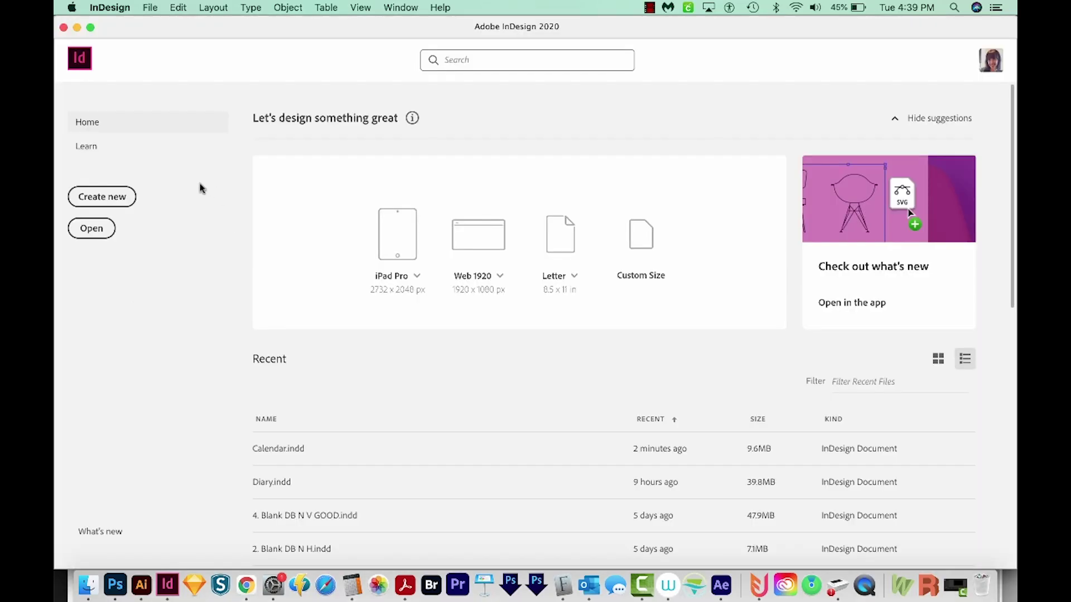
pyautogui.click(102, 196)
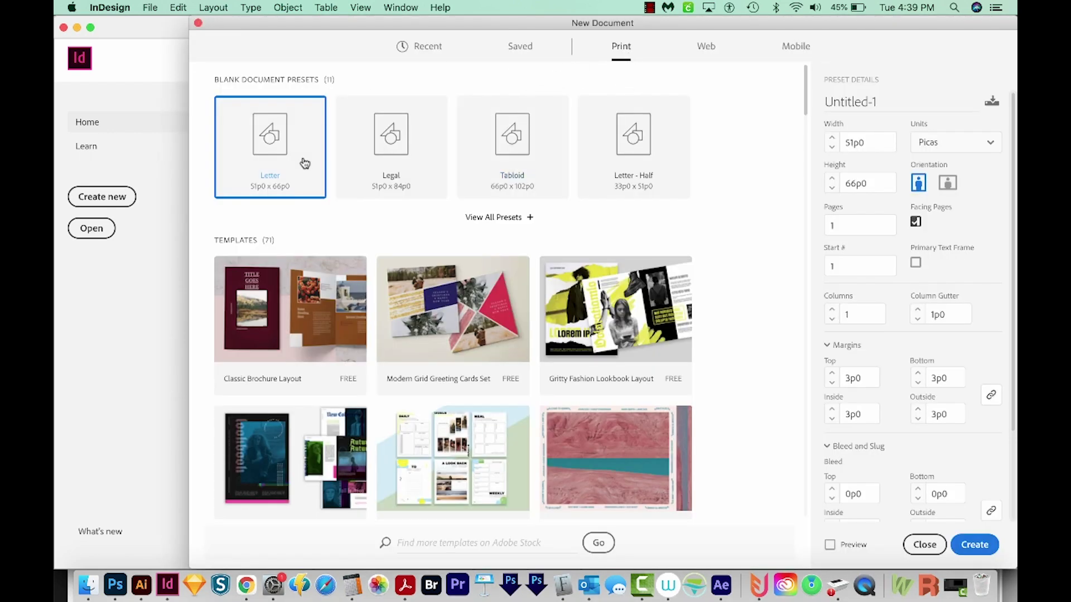
pyautogui.click(963, 147)
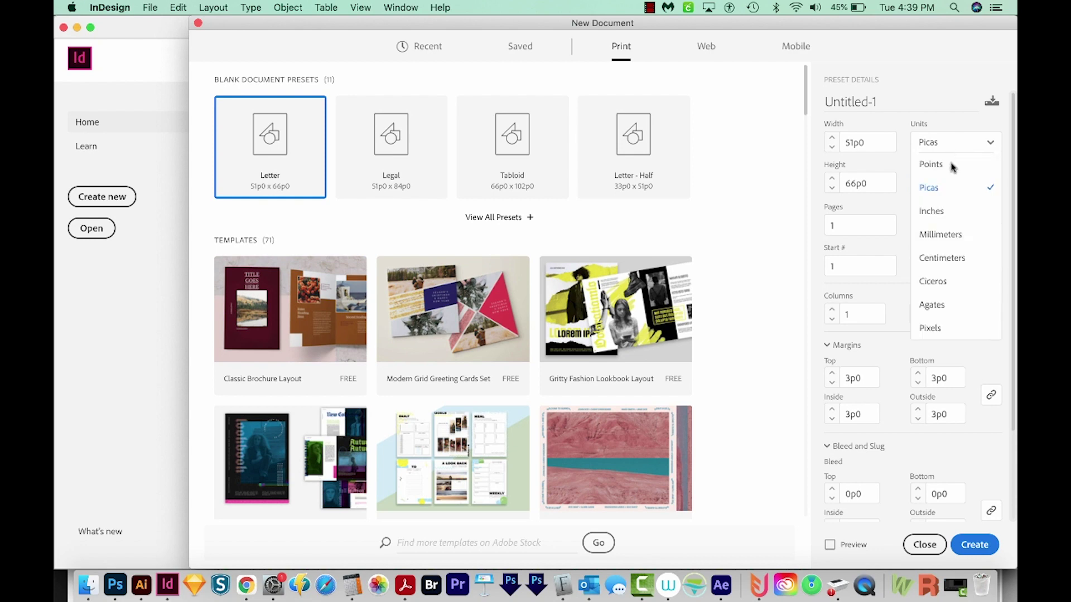
pyautogui.click(934, 217)
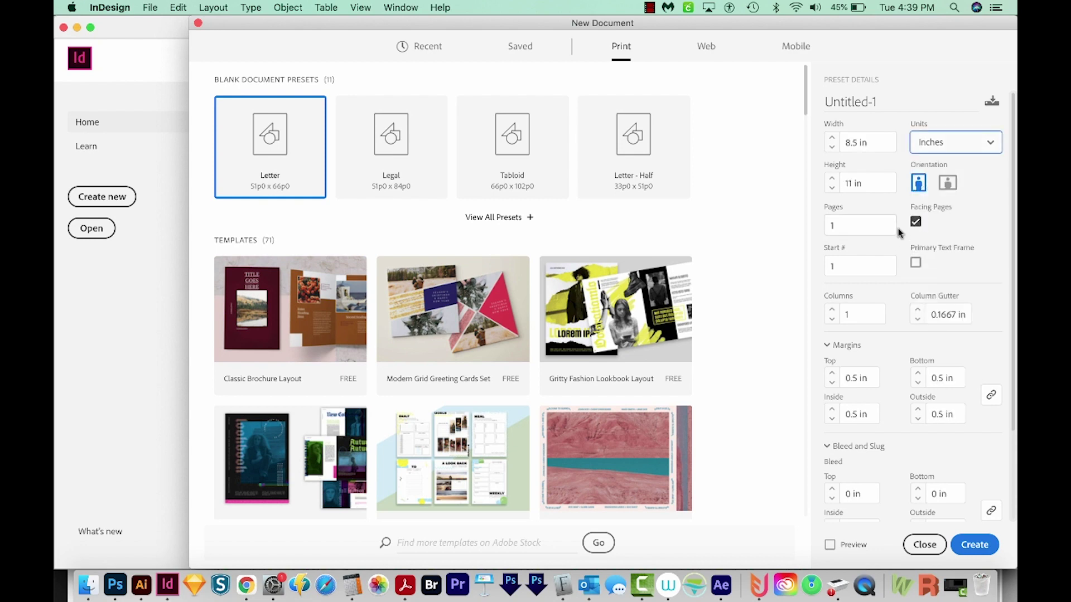
pyautogui.click(845, 226)
pyautogui.write('6')
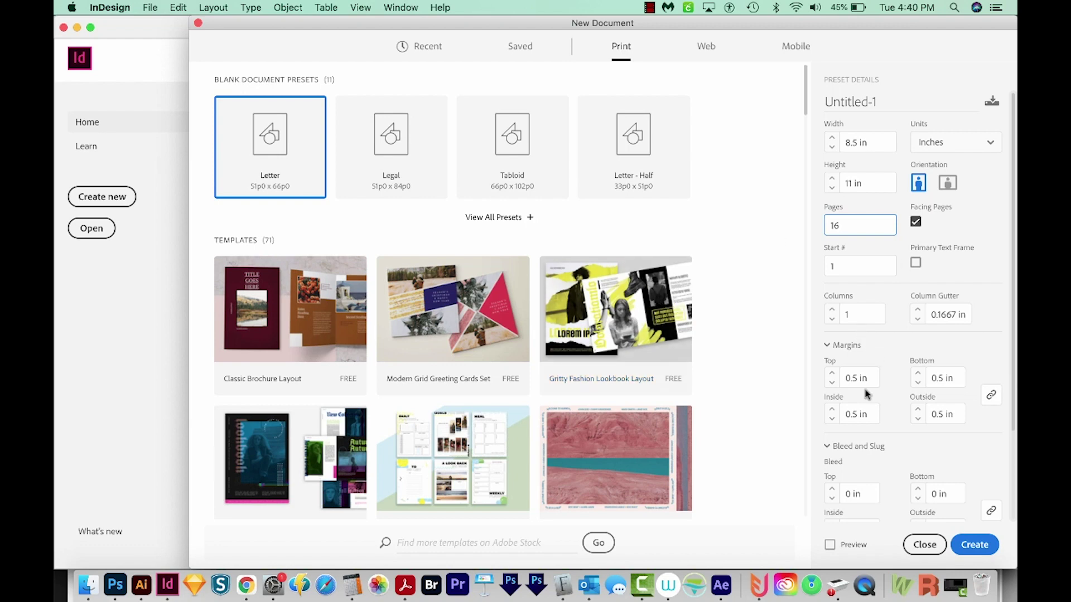
pyautogui.scroll(-2, 872, 452)
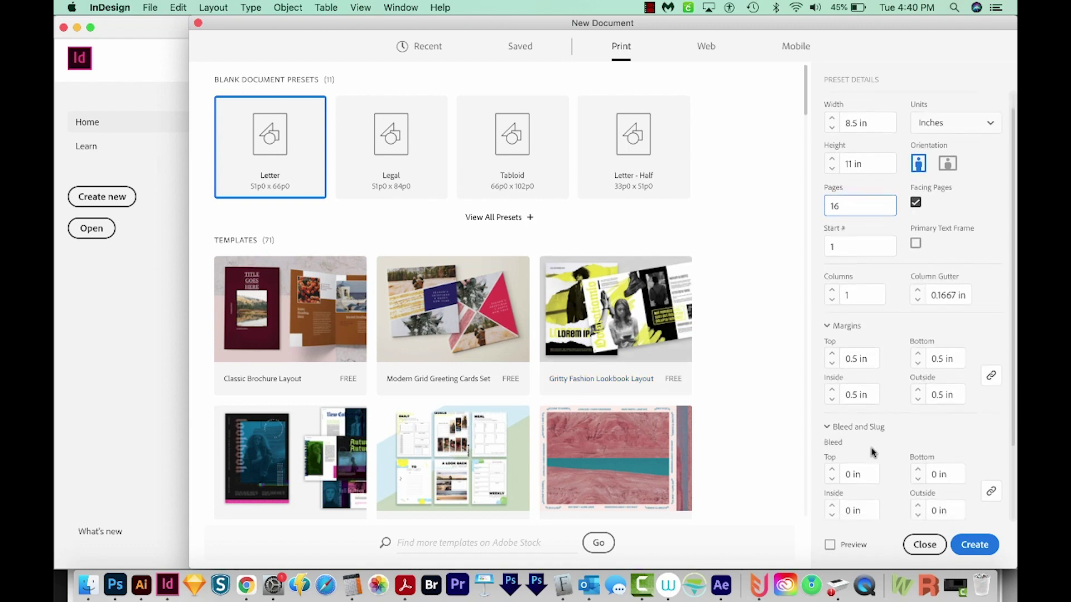
pyautogui.click(853, 474)
pyautogui.write('.125')
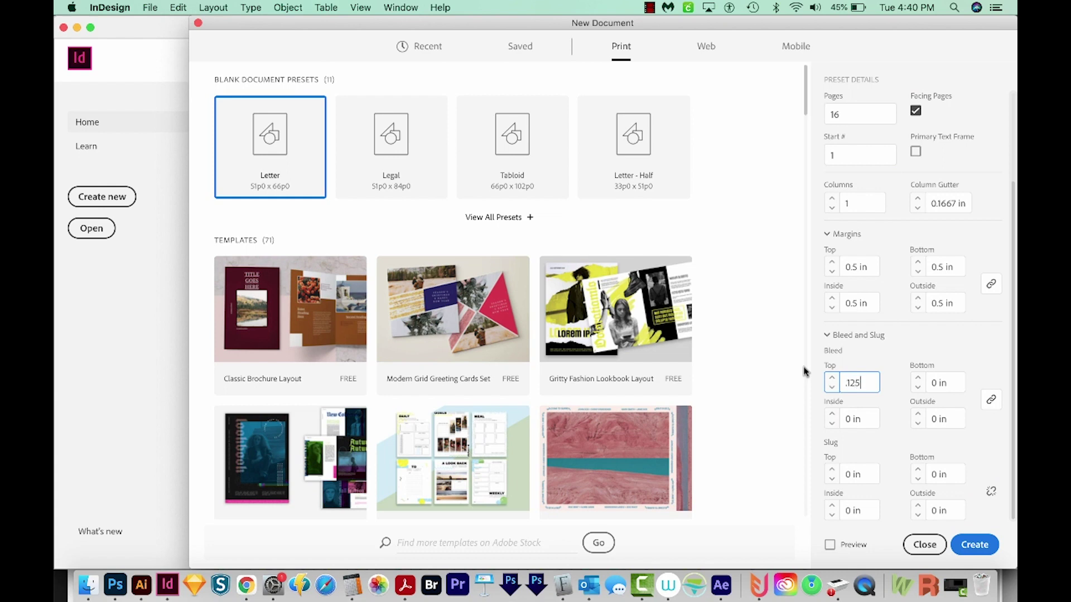
pyautogui.press('Tab')
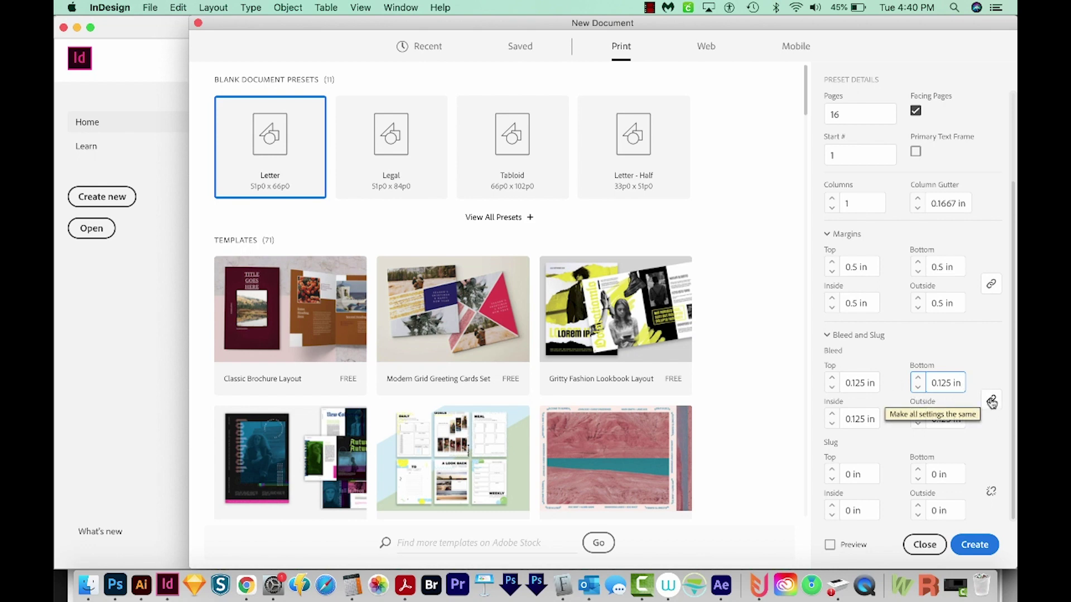
pyautogui.click(976, 545)
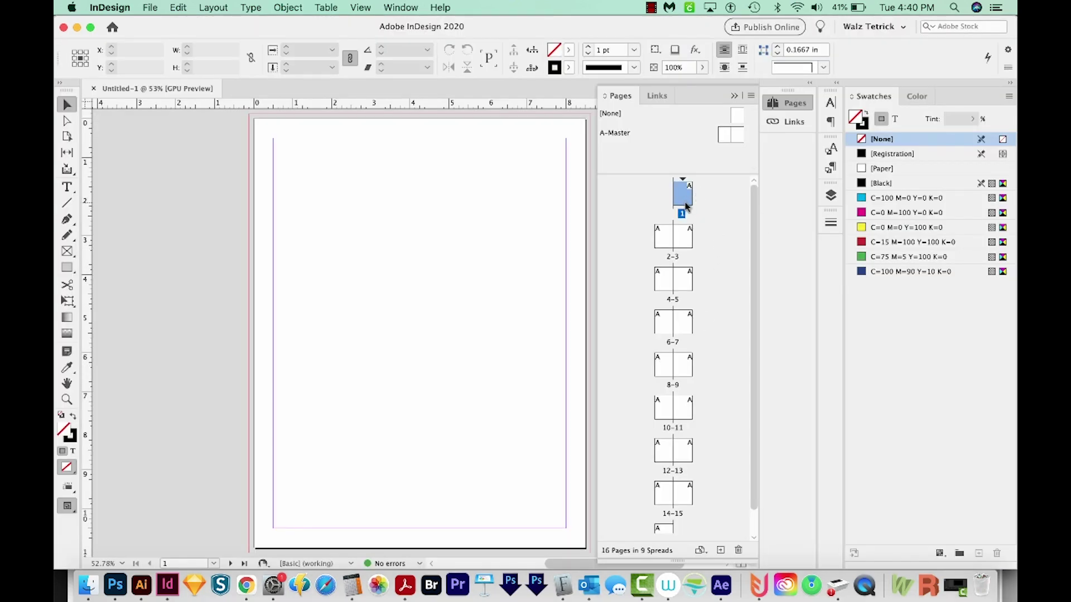
pyautogui.scroll(-2, 751, 411)
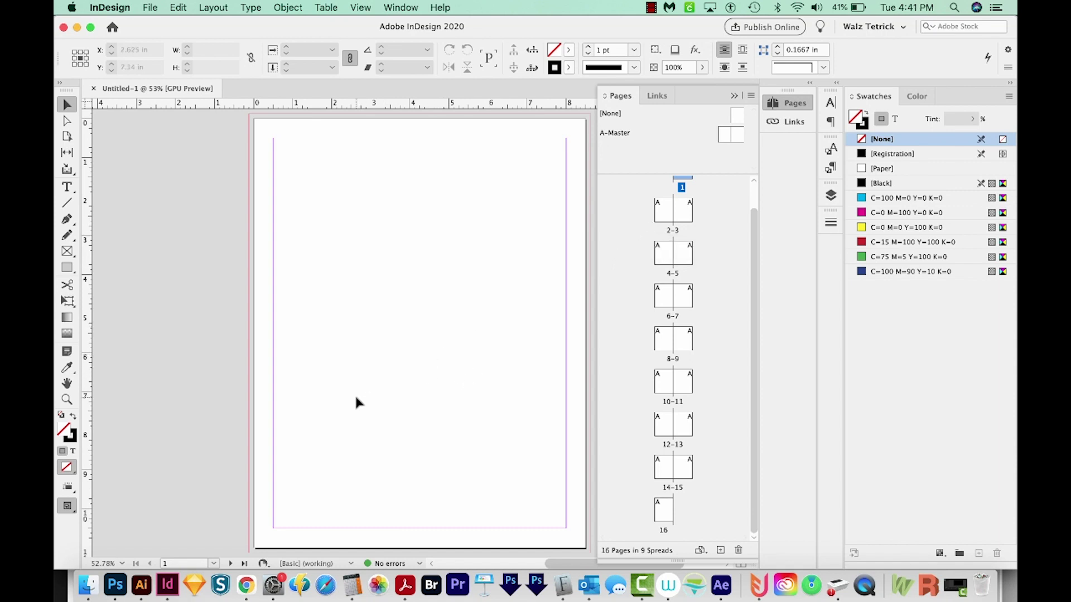
pyautogui.click(87, 588)
# Step: Select the top green ARBOR logo in Illustrator for copying
pyautogui.click(168, 586)
pyautogui.click(150, 7)
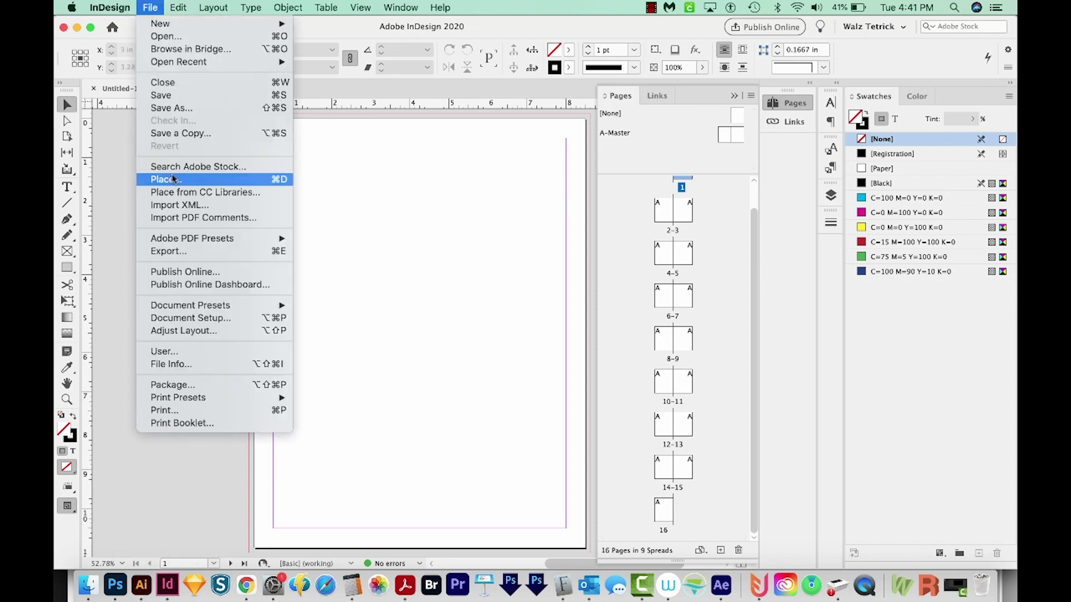
pyautogui.click(141, 586)
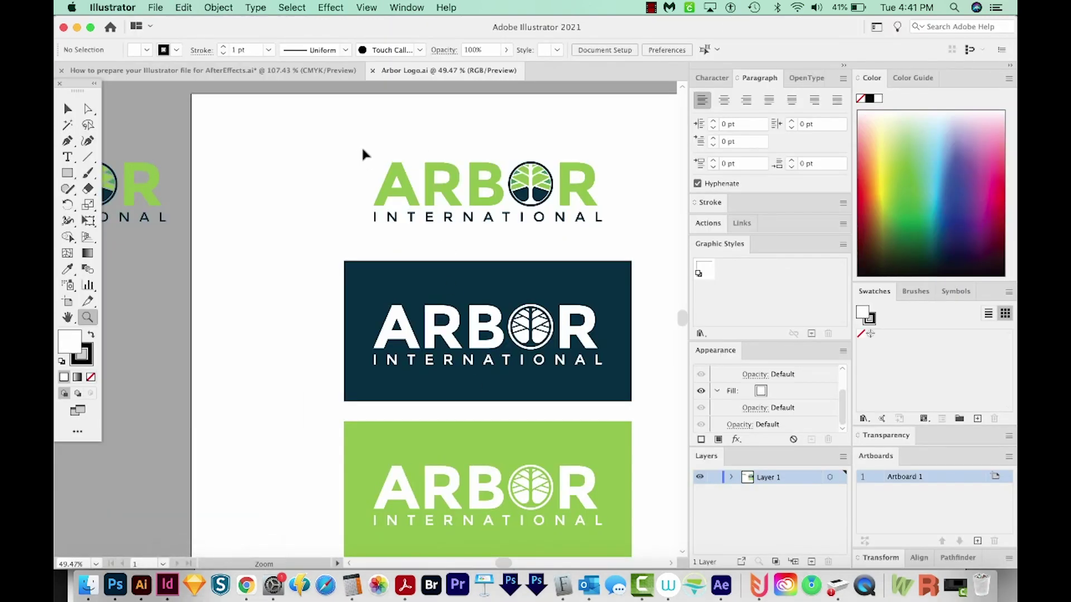
pyautogui.press('v')
pyautogui.moveTo(358, 145); pyautogui.dragTo(626, 242)
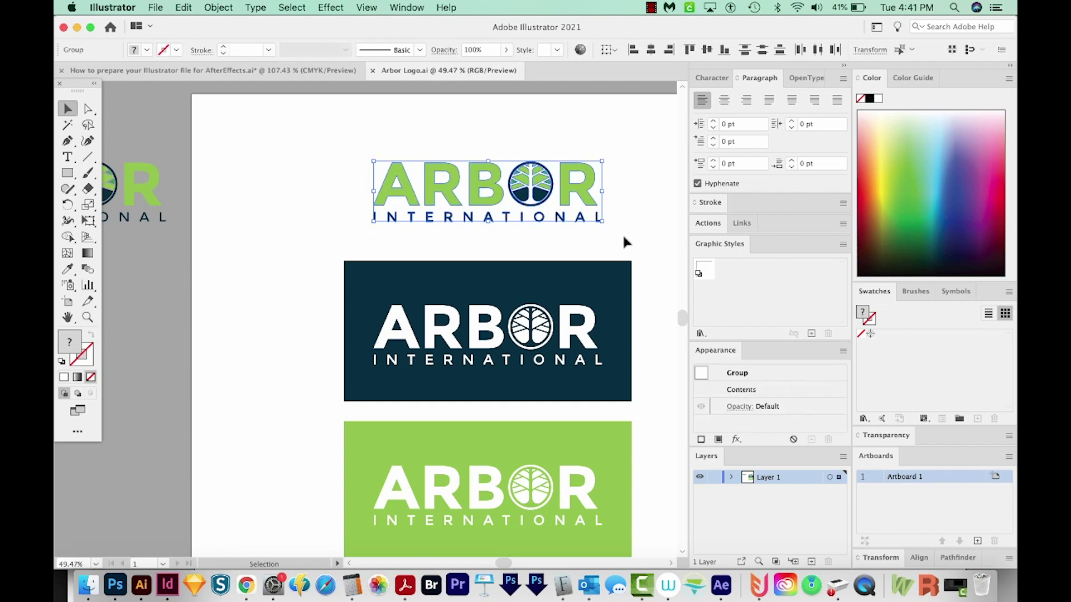
pyautogui.press('a')
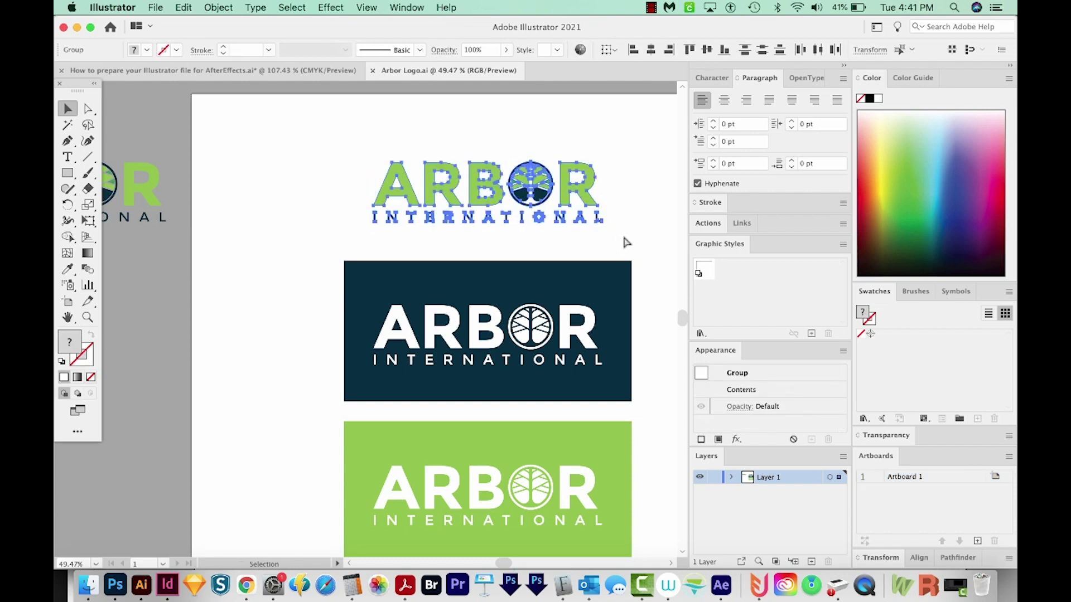
# Step: Paste the ARBOR logo onto InDesign page 1, shrink it proportionally and place it bottom centre
pyautogui.press('super+Tab')
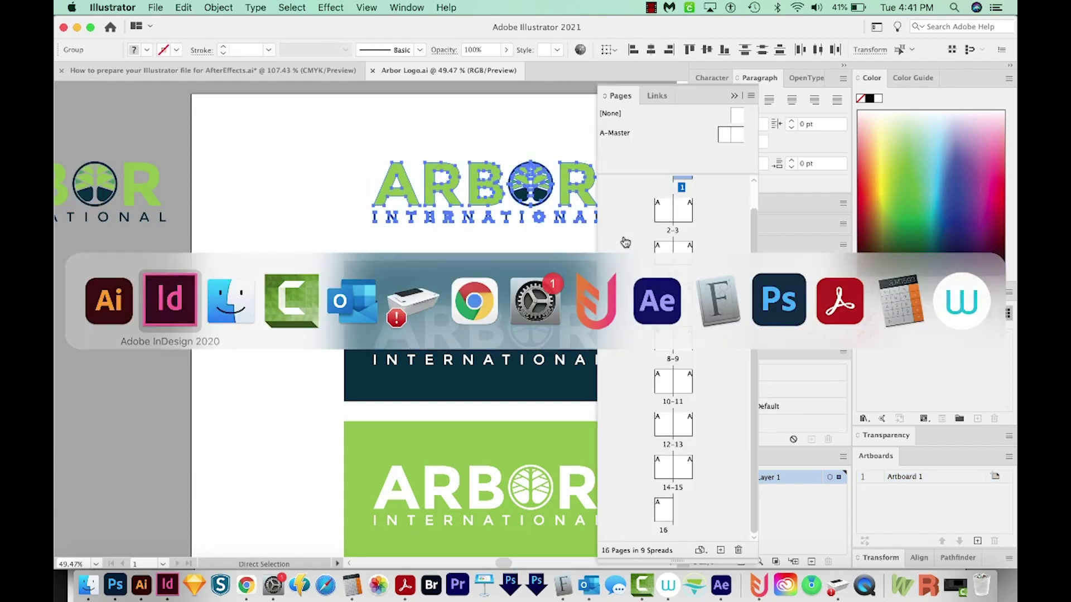
pyautogui.press('super+Tab')
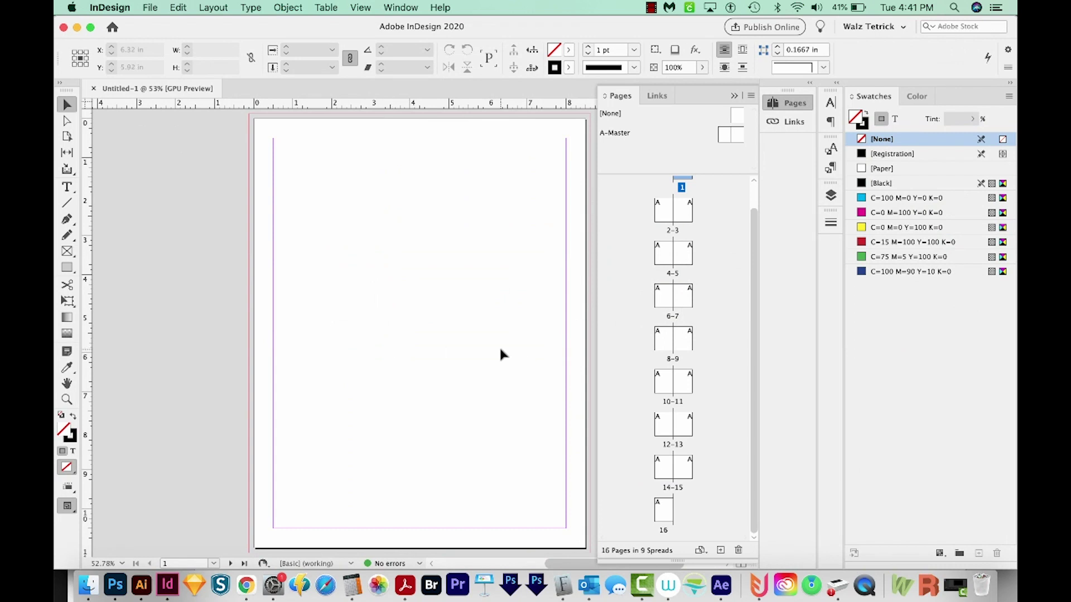
pyautogui.press('super+v')
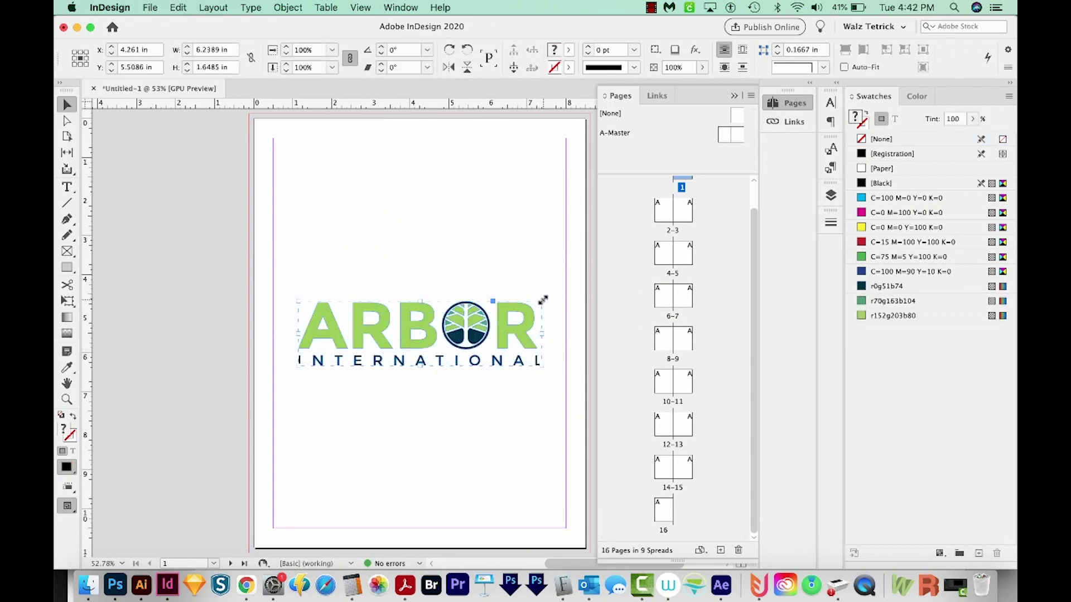
pyautogui.moveTo(543, 301)
pyautogui.mouseDown()
pyautogui.moveTo(364, 352)
pyautogui.moveTo(470, 452)
pyautogui.mouseUp()
pyautogui.moveTo(335, 327); pyautogui.dragTo(422, 497)
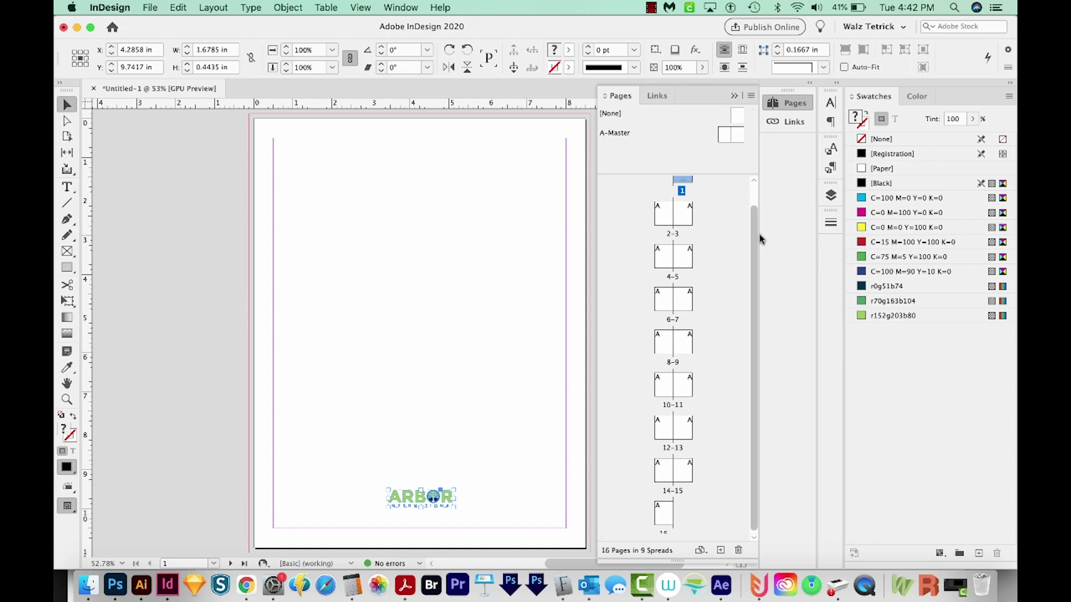
pyautogui.scroll(3, 676, 335)
pyautogui.click(684, 192)
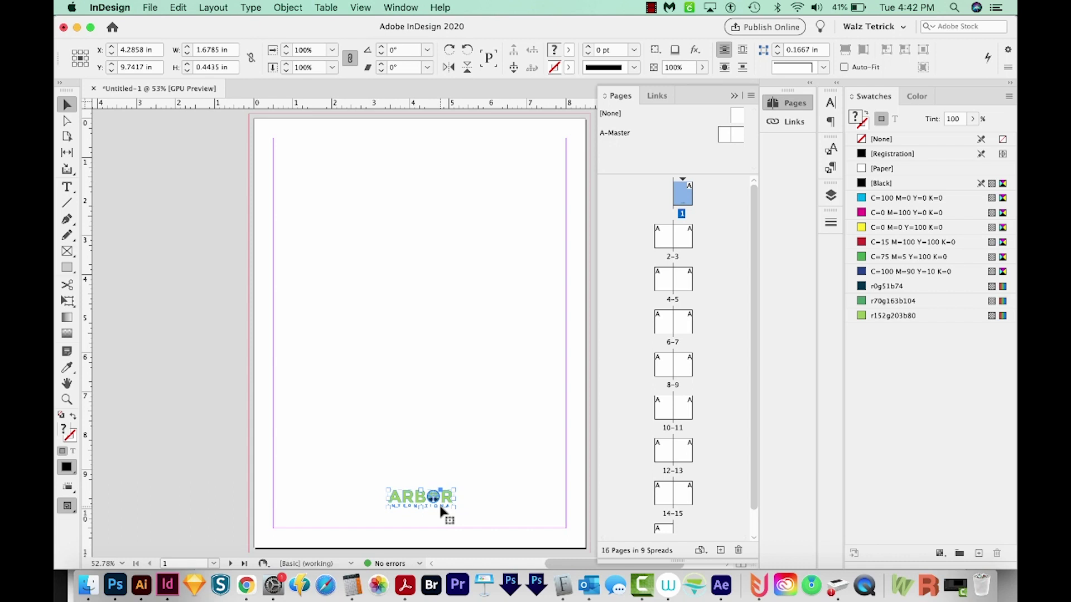
# Step: Cut the logo from page 1 and paste it in place on A-Master, moved to the bottom
pyautogui.press('super+x')
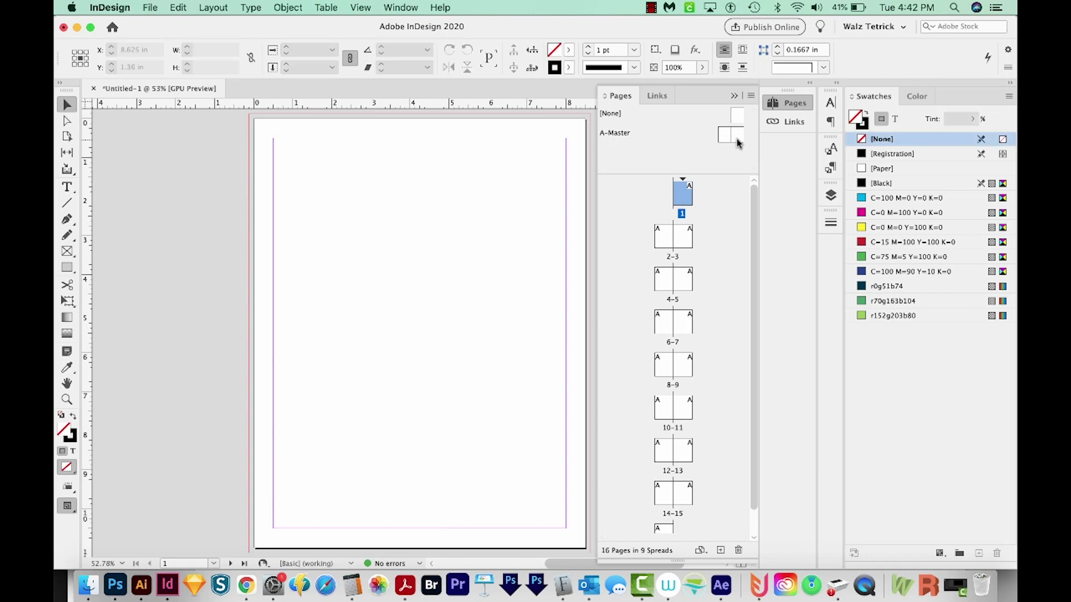
pyautogui.doubleClick(738, 137)
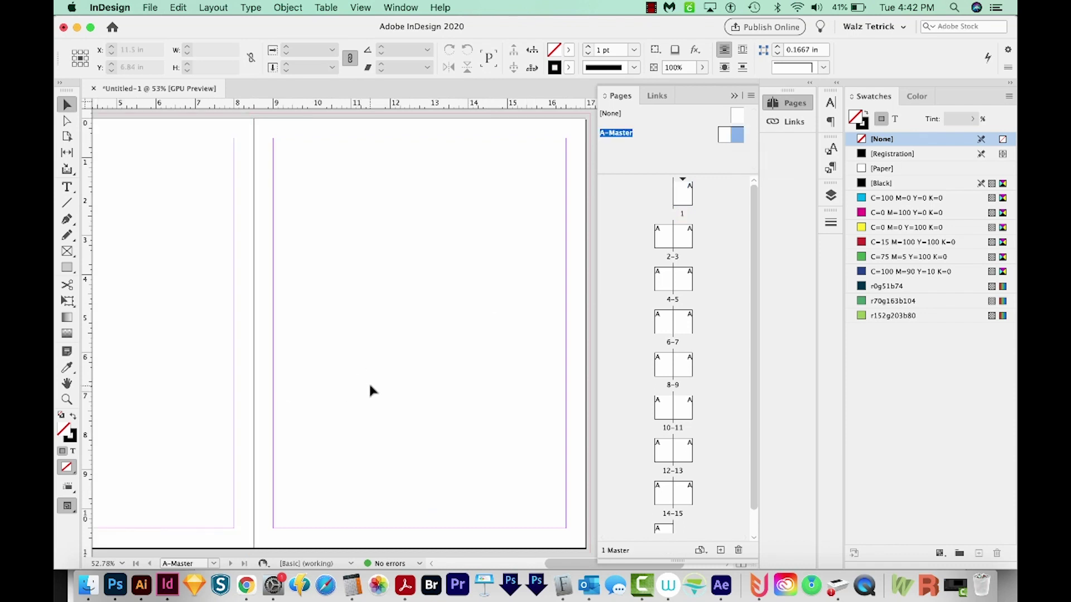
pyautogui.click(178, 7)
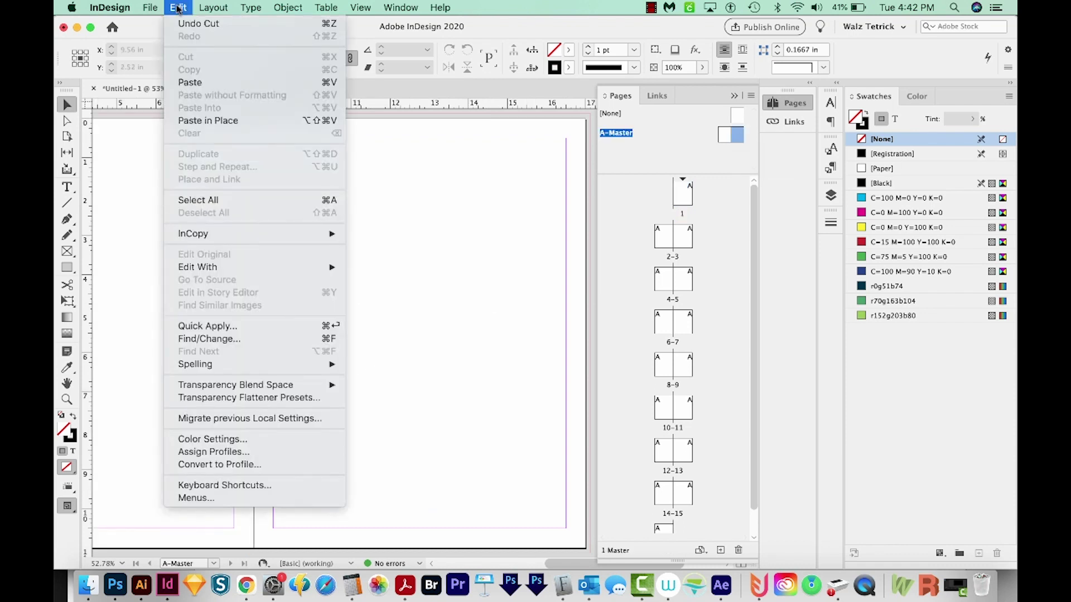
pyautogui.click(207, 121)
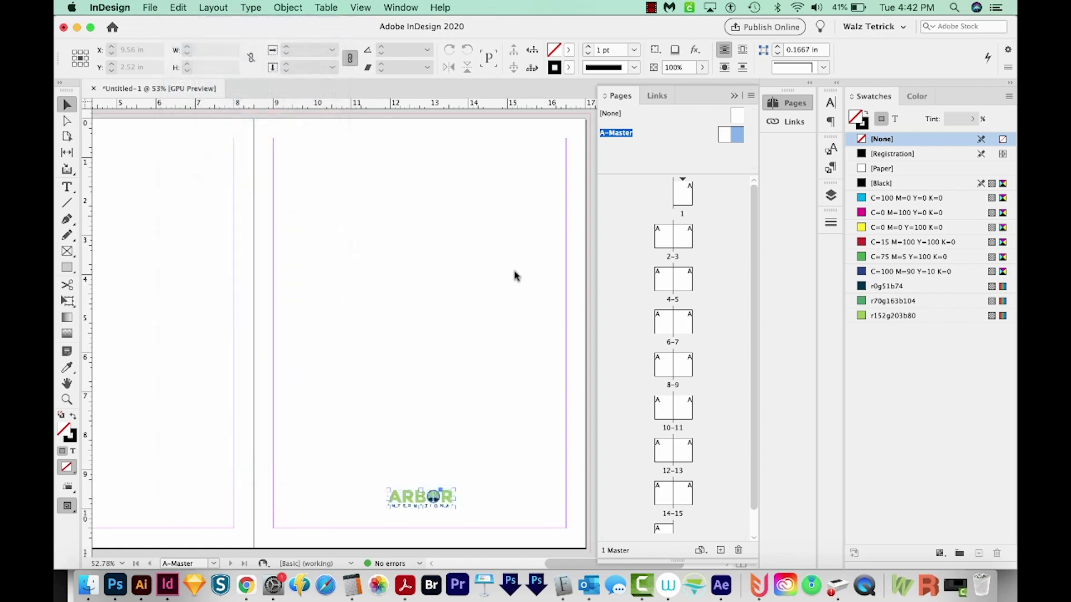
pyautogui.moveTo(431, 443); pyautogui.dragTo(427, 473)
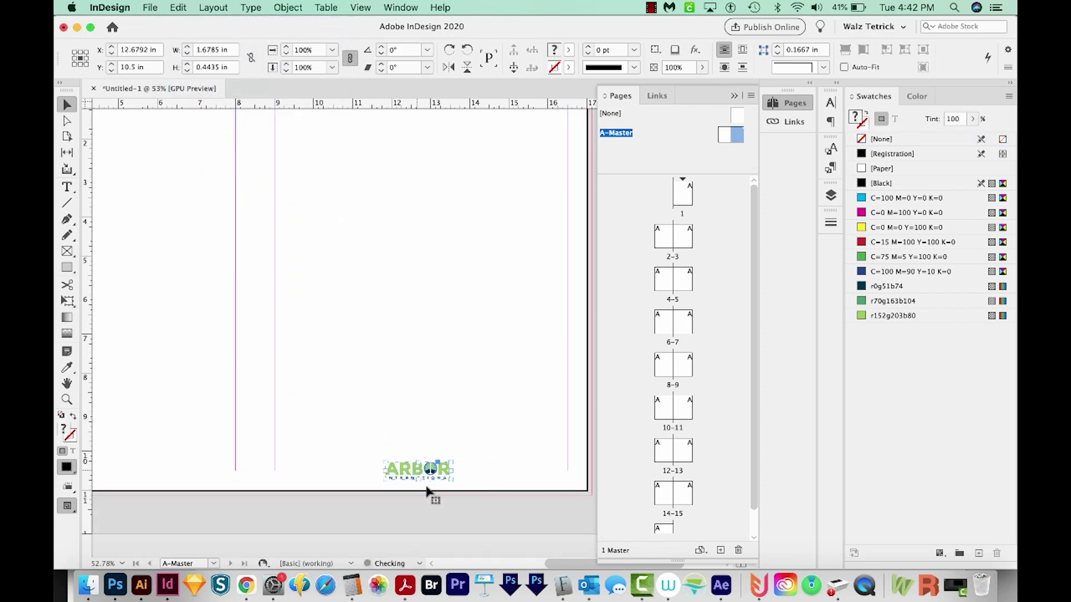
# Step: Zoom in on the ARBOR logo and nudge it left along the footer
pyautogui.press('z')
pyautogui.moveTo(261, 418); pyautogui.dragTo(578, 548)
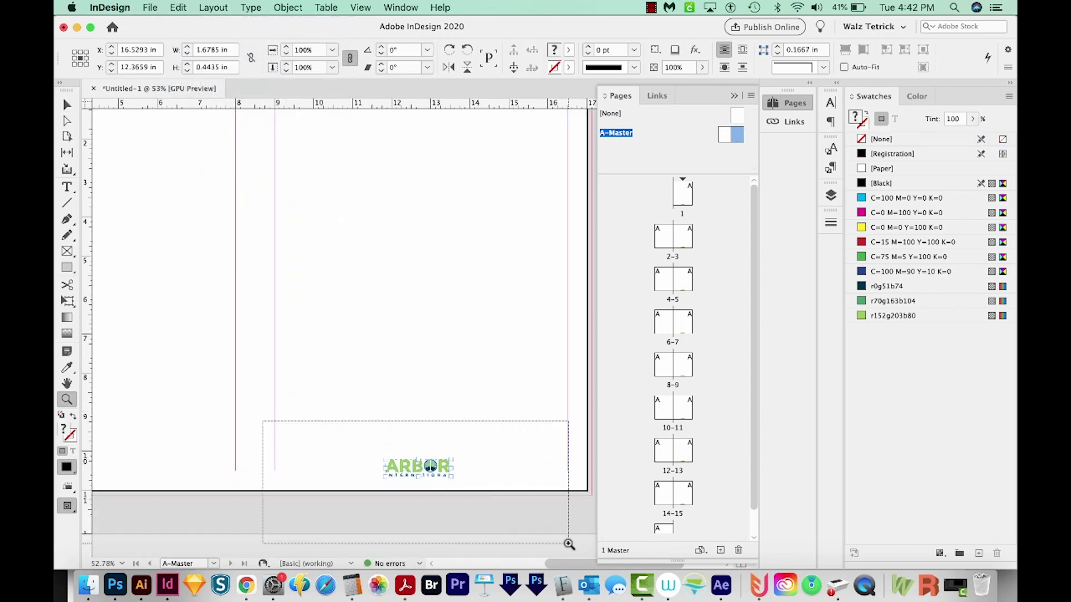
pyautogui.hscroll(-2, 412, 473)
pyautogui.press('v')
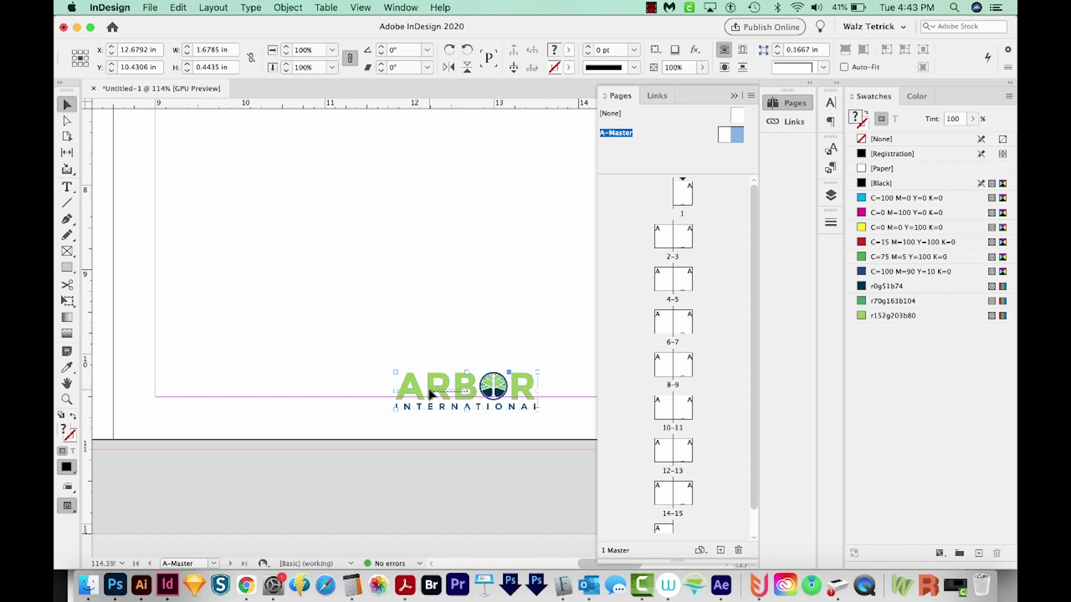
pyautogui.click(469, 390)
pyautogui.moveTo(468, 389); pyautogui.dragTo(398, 389)
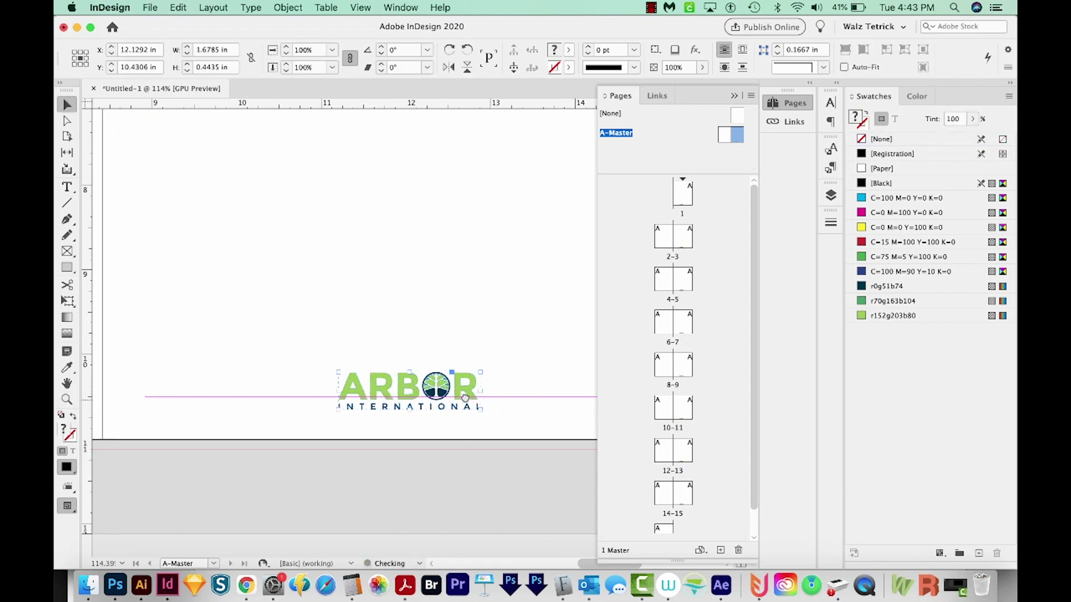
pyautogui.press('m')
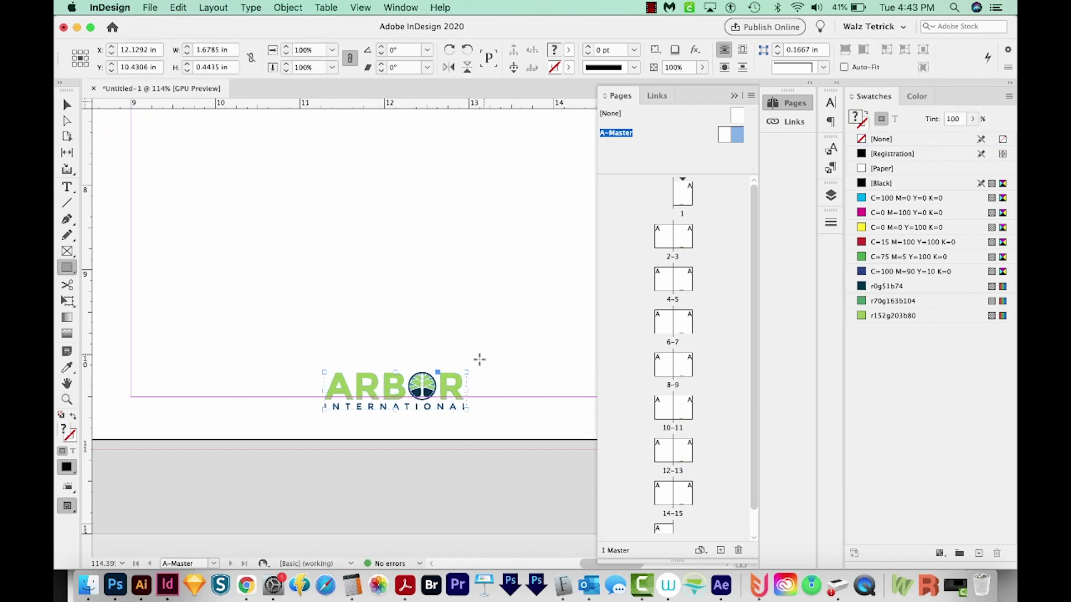
# Step: Draw a thin vertical divider beside the logo, filled with r0g51b74 and no stroke
pyautogui.moveTo(474, 366); pyautogui.dragTo(478, 416)
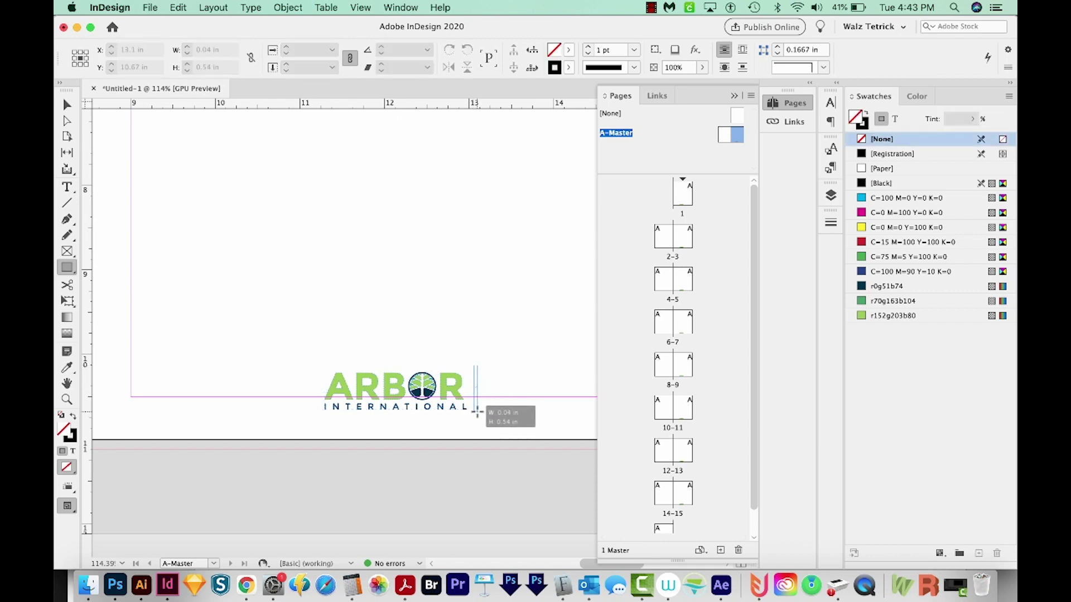
pyautogui.moveTo(477, 416); pyautogui.dragTo(478, 408)
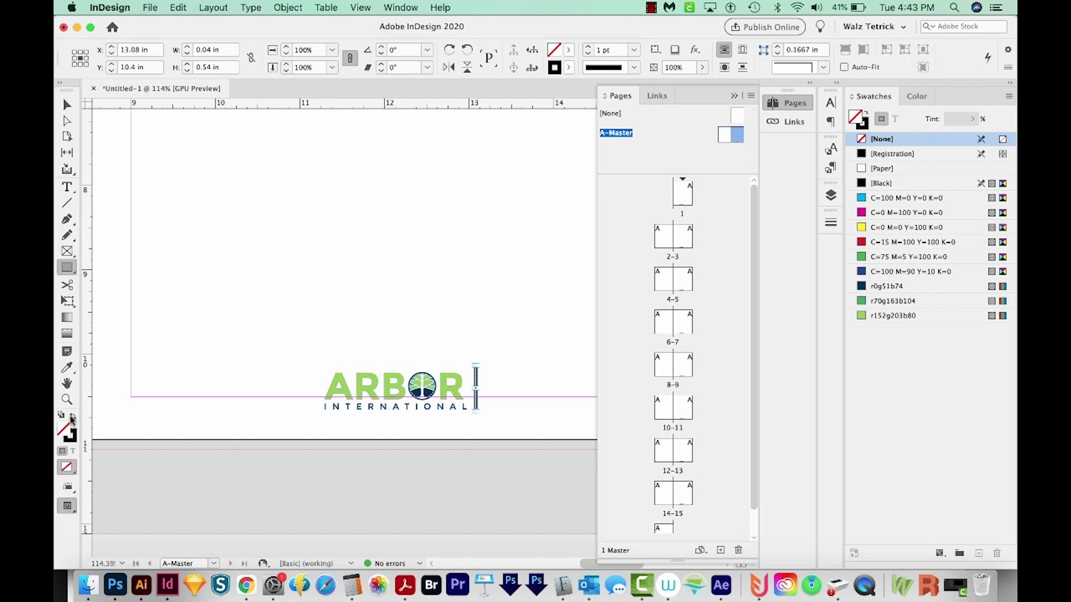
pyautogui.hotkey('shift', 'x')
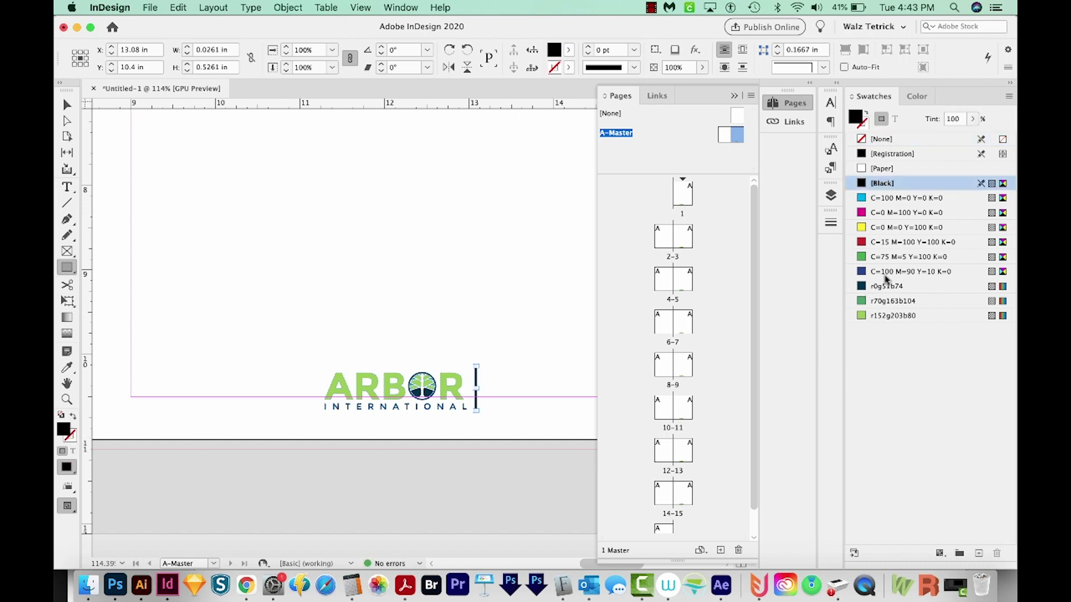
pyautogui.click(880, 289)
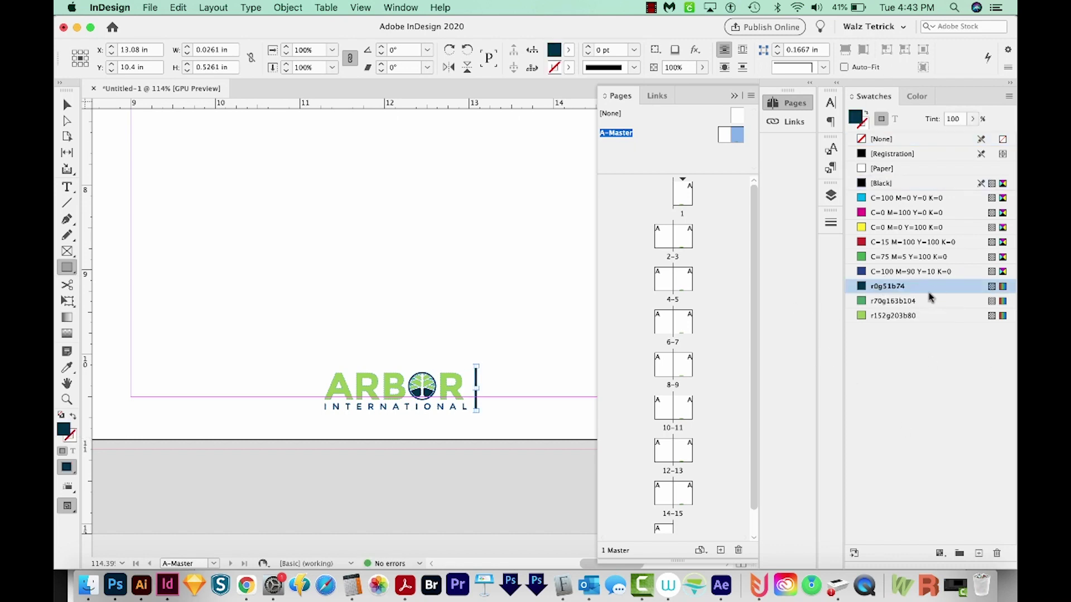
pyautogui.hscroll(5, 368, 392)
# Step: Add the 'Promoting green spaces.' tagline in Montserrat Light and fit its frame to the text
pyautogui.press('t')
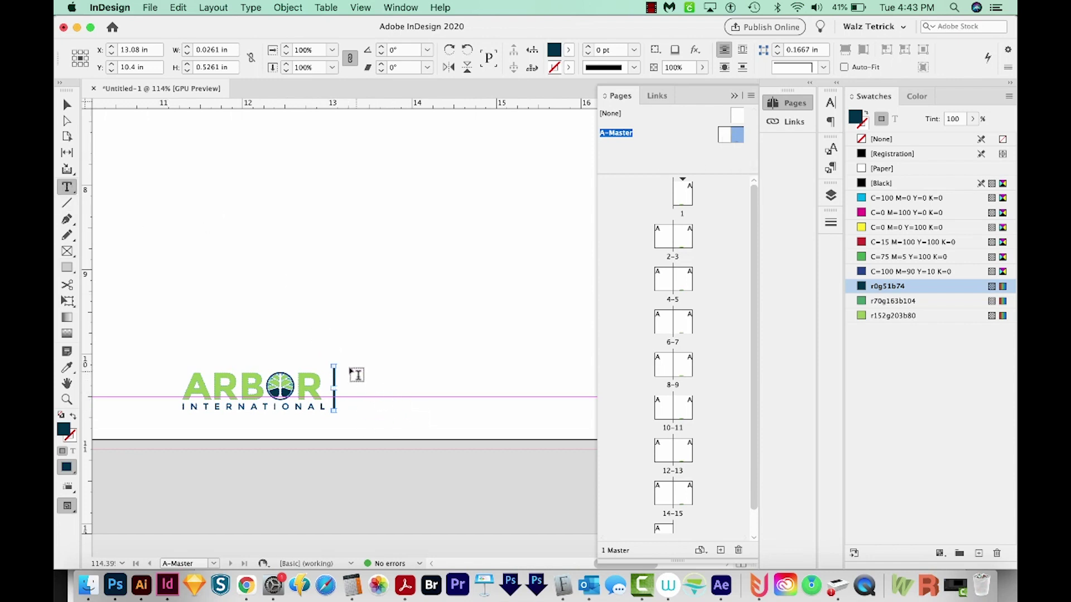
pyautogui.moveTo(341, 376); pyautogui.dragTo(565, 406)
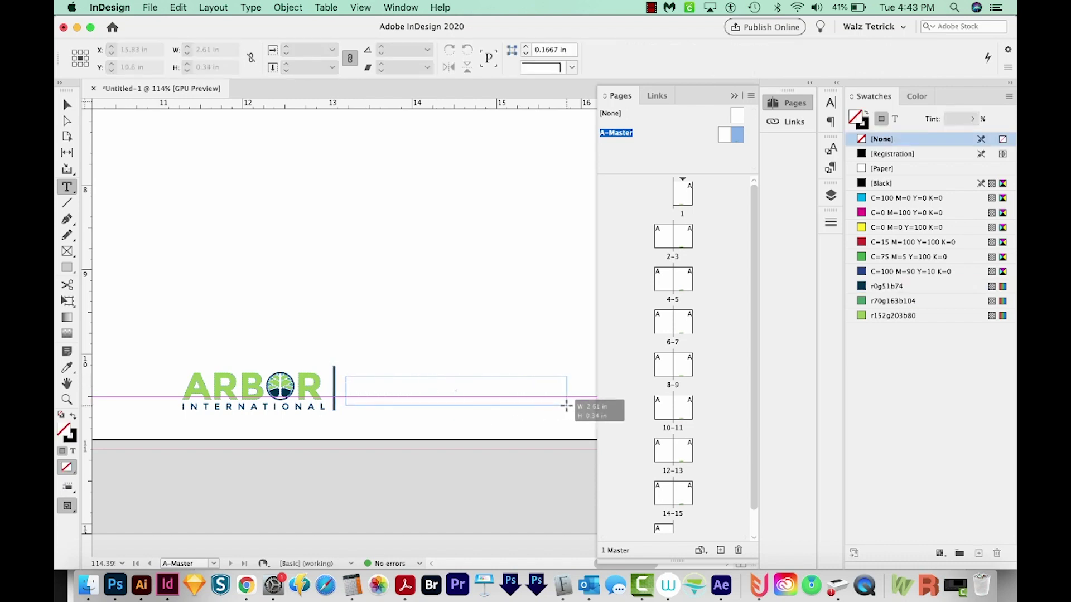
pyautogui.write('Promoting green space.')
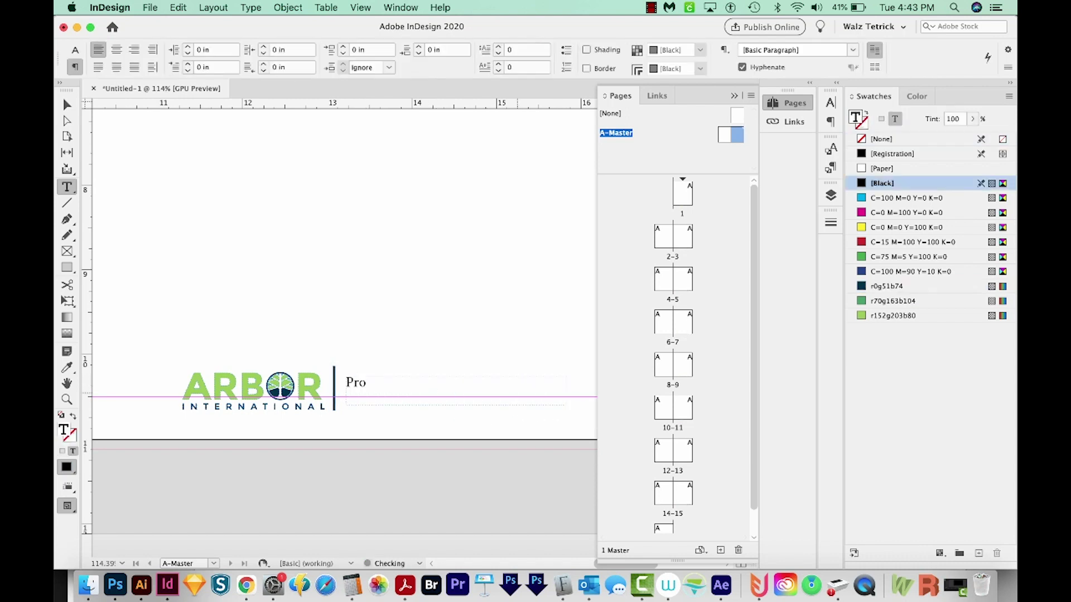
pyautogui.press('super+a')
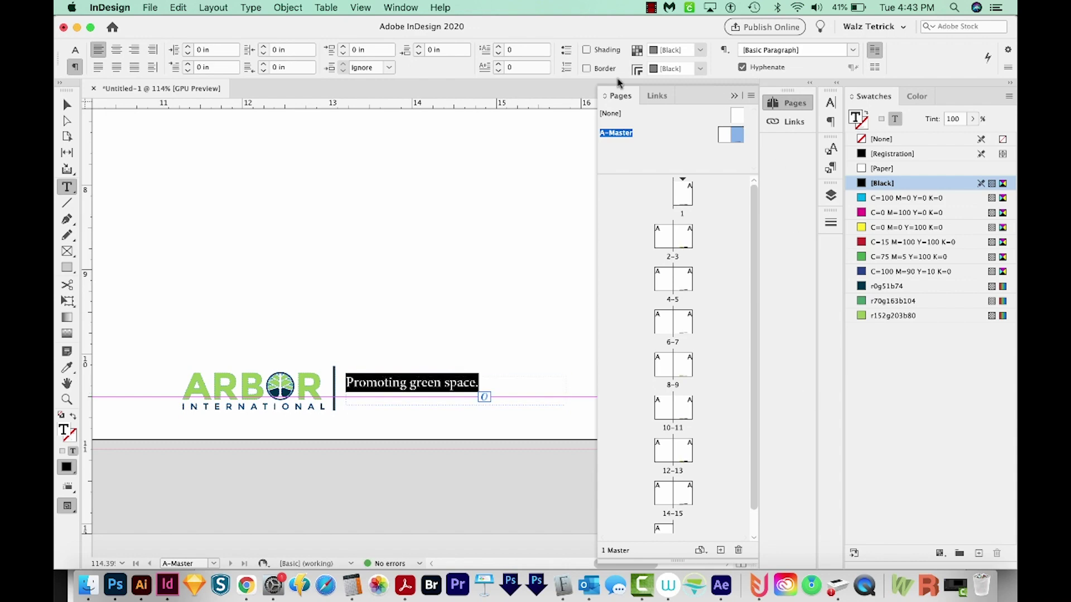
pyautogui.click(916, 95)
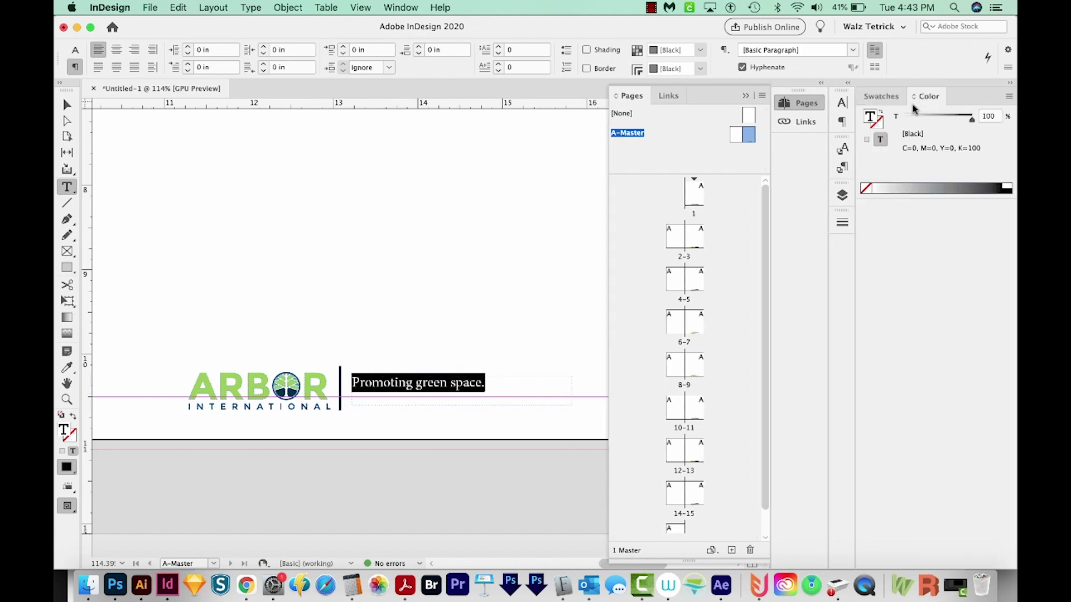
pyautogui.click(892, 124)
pyautogui.write('montser')
pyautogui.press('Down')
pyautogui.press('Down')
pyautogui.press('Down')
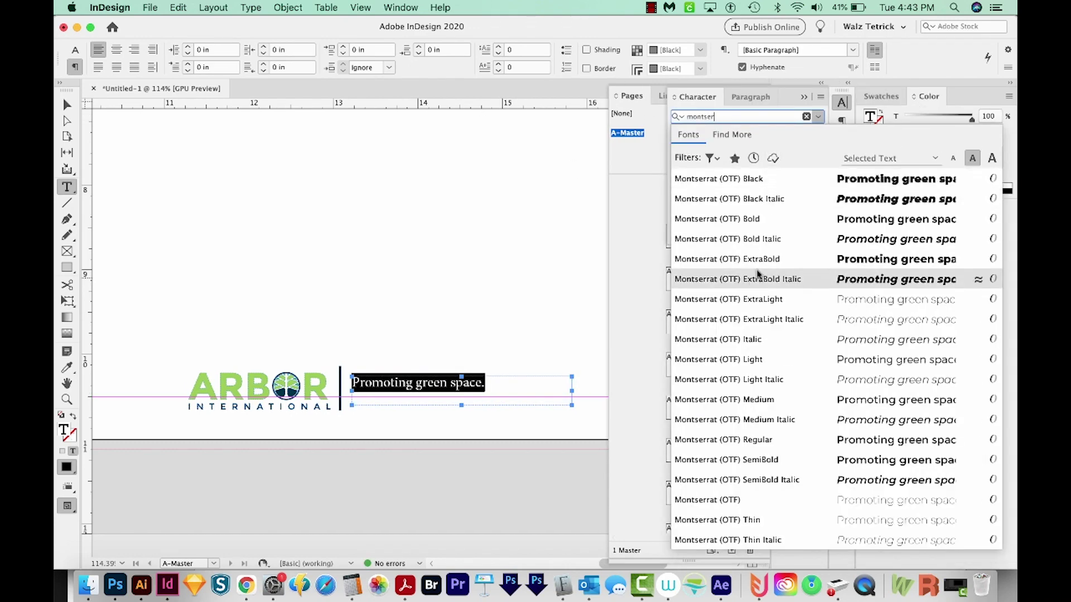
pyautogui.click(720, 359)
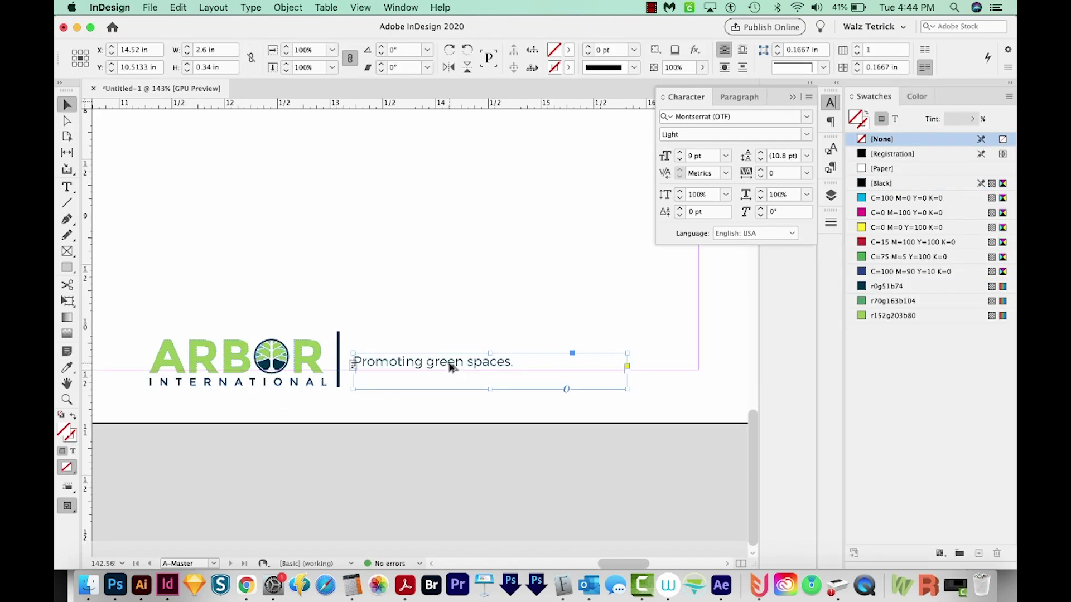
pyautogui.press('super+alt+c')
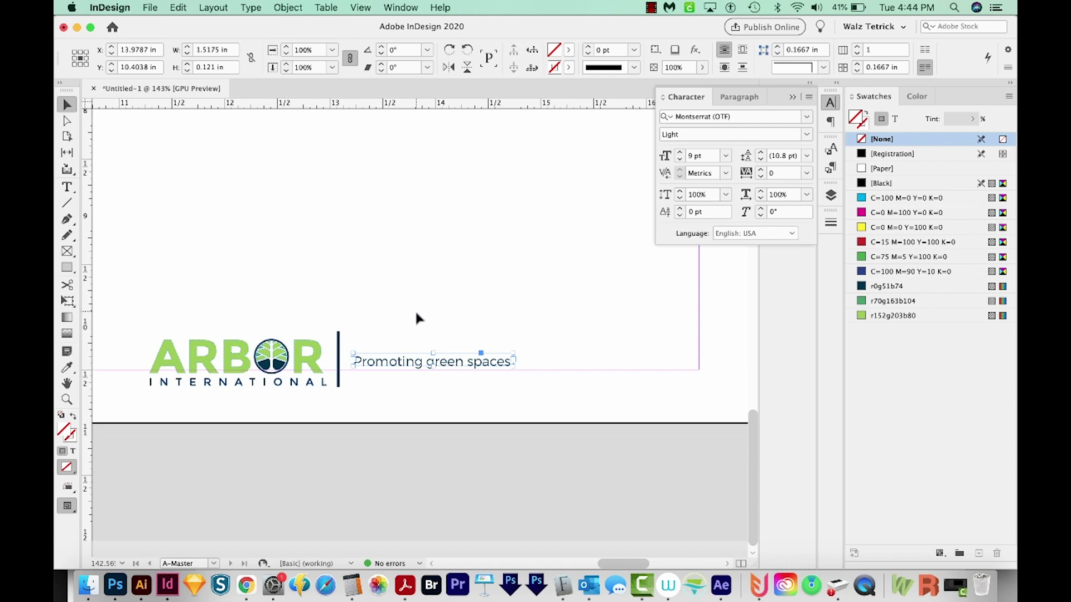
pyautogui.press('super+1')
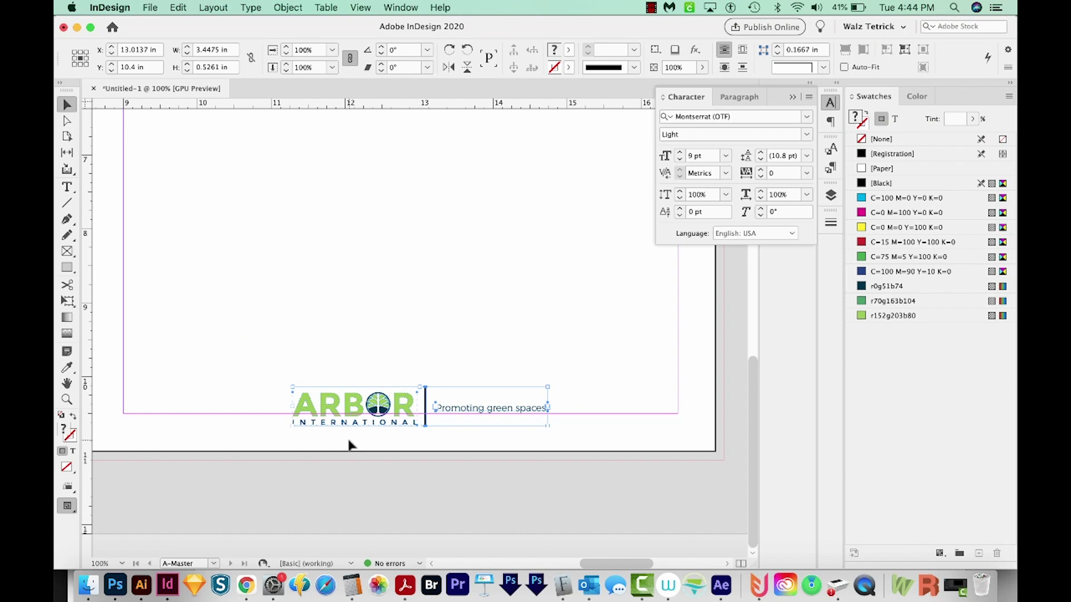
pyautogui.press('super+minus')
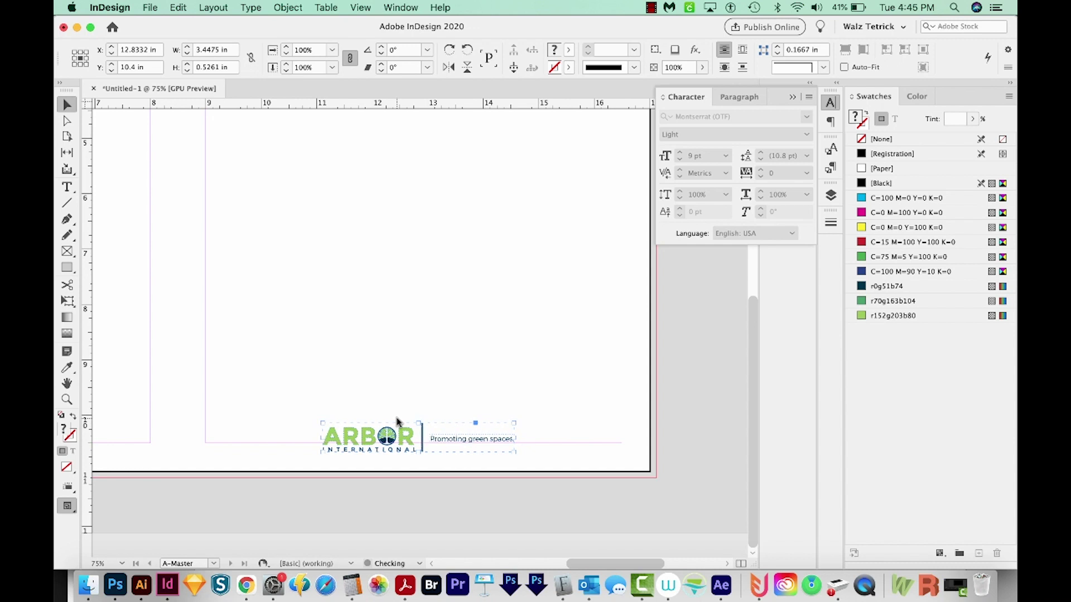
pyautogui.hscroll(-3, 397, 421)
# Step: Copy the logo, divider and tagline footer group onto the left A-Master page and centre it
pyautogui.click(216, 359)
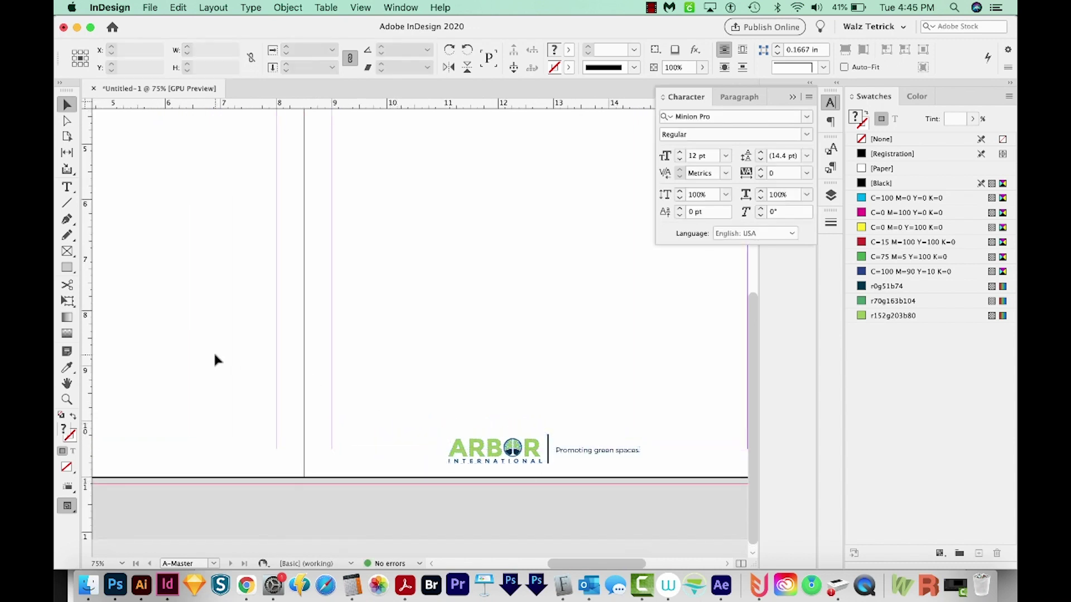
pyautogui.click(536, 460)
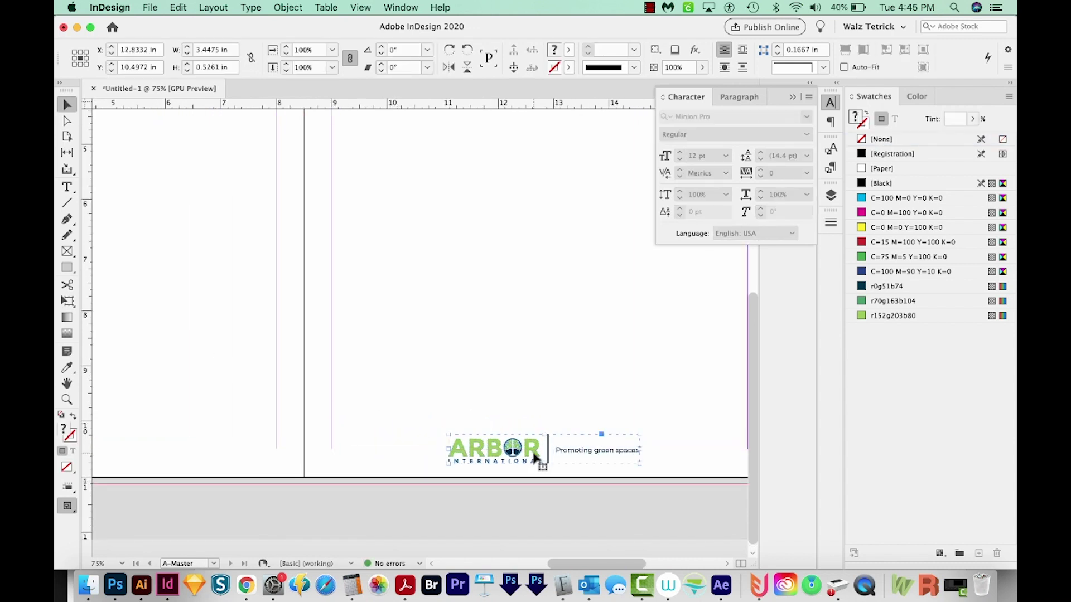
pyautogui.hscroll(-2, 262, 406)
pyautogui.click(178, 7)
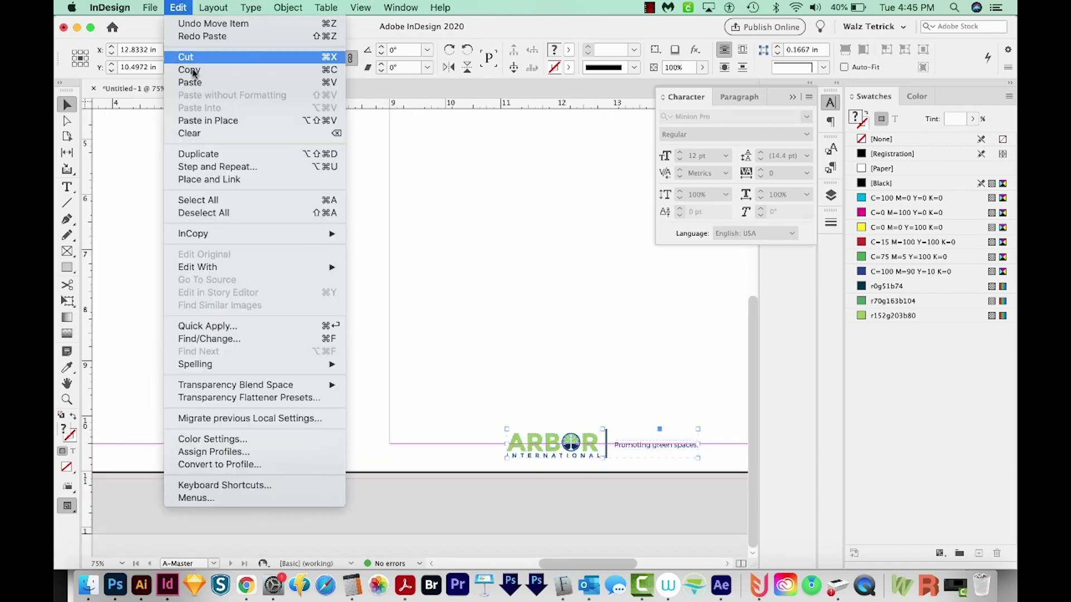
pyautogui.click(203, 117)
pyautogui.moveTo(656, 449)
pyautogui.mouseDown()
pyautogui.moveTo(178, 443)
pyautogui.moveTo(169, 434)
pyautogui.mouseUp()
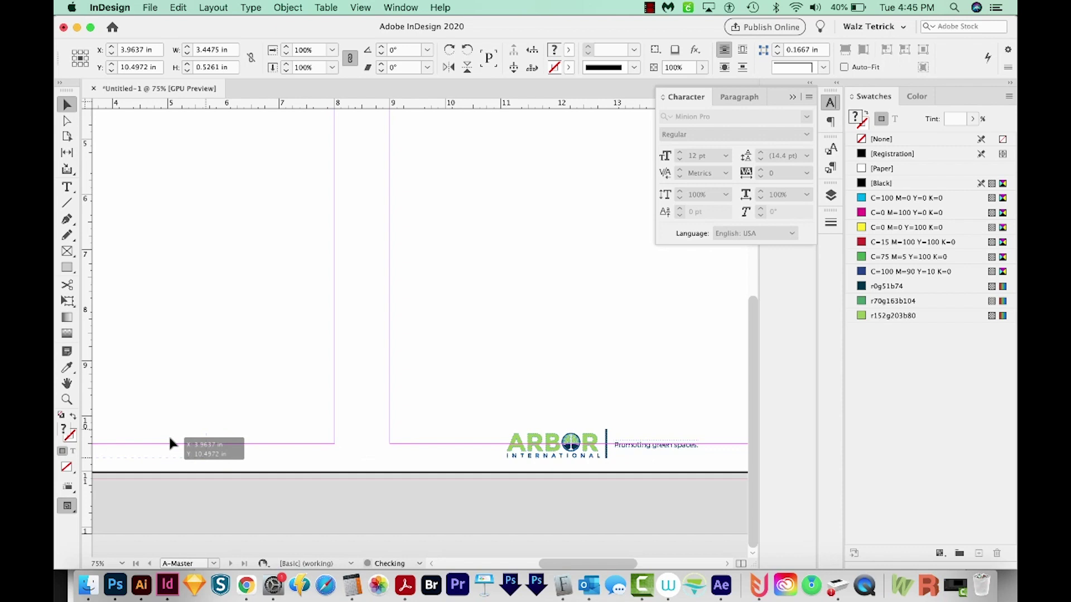
pyautogui.hscroll(-5, 377, 435)
pyautogui.hscroll(2, 419, 335)
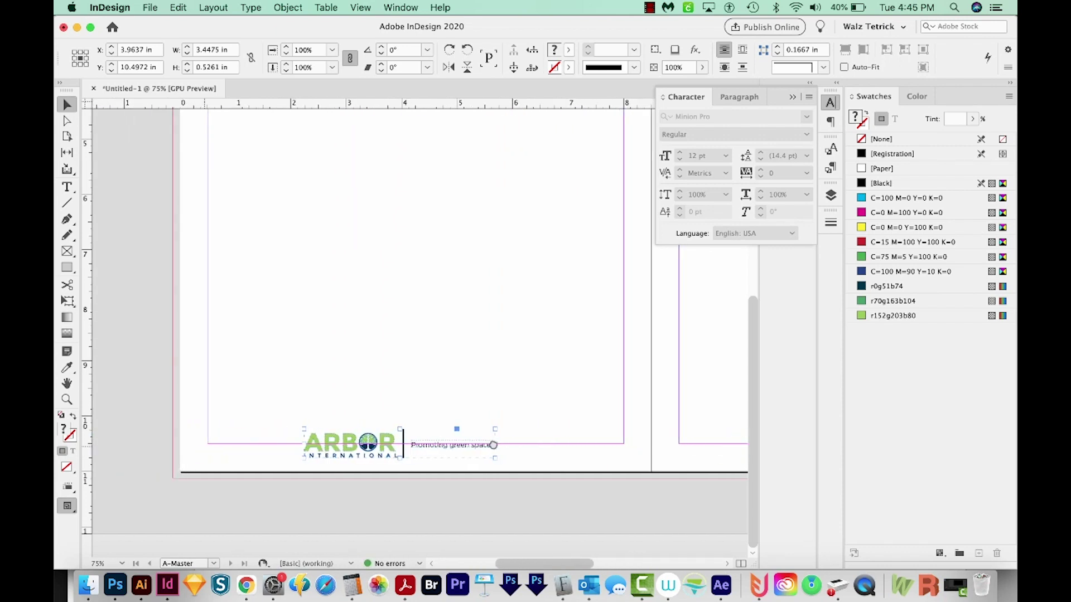
pyautogui.moveTo(477, 429); pyautogui.dragTo(493, 424)
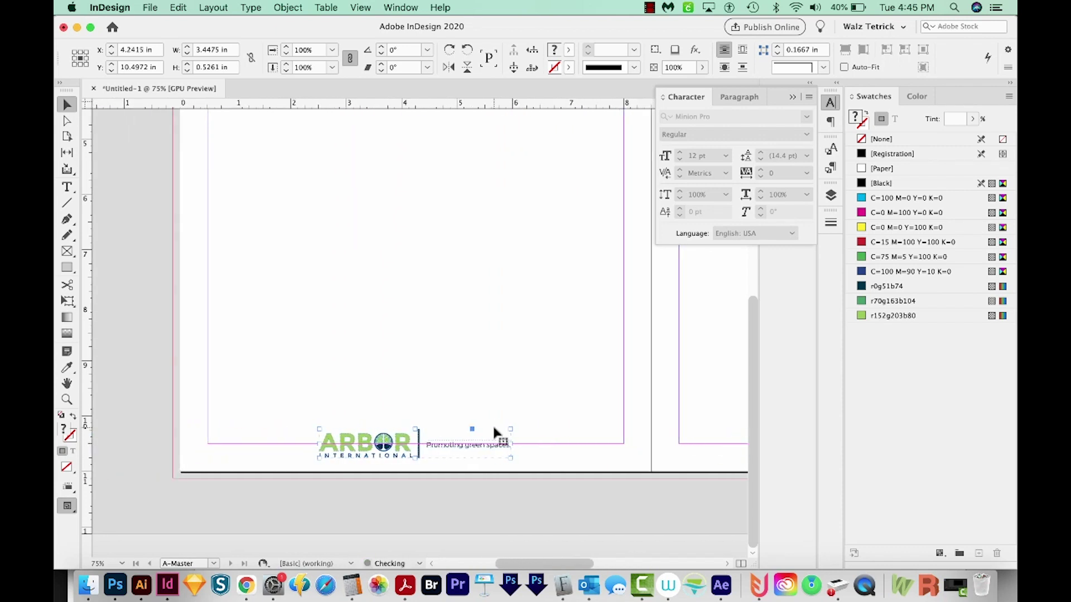
pyautogui.press('super+0')
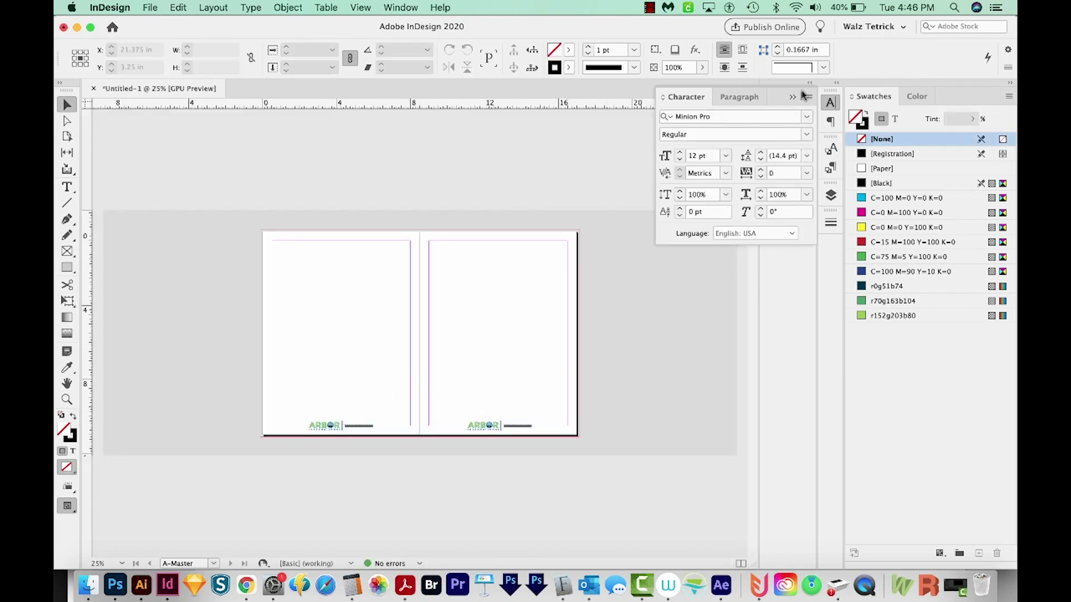
# Step: Apply the [None] master to page 1 in the Pages panel, then check spread 4-5
pyautogui.click(408, 8)
pyautogui.click(418, 251)
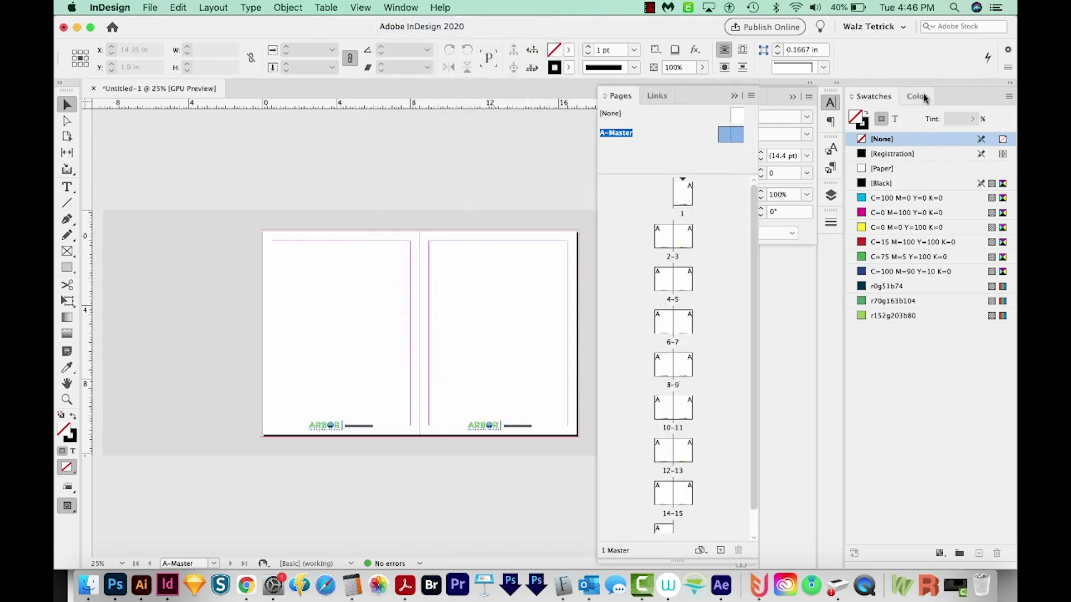
pyautogui.click(403, 7)
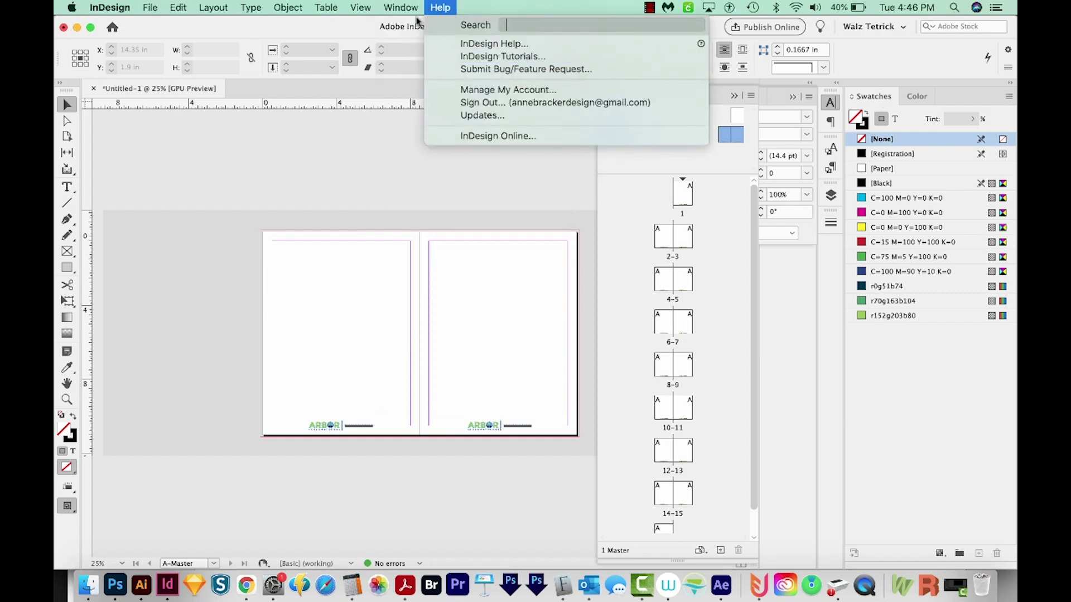
pyautogui.moveTo(403, 95)
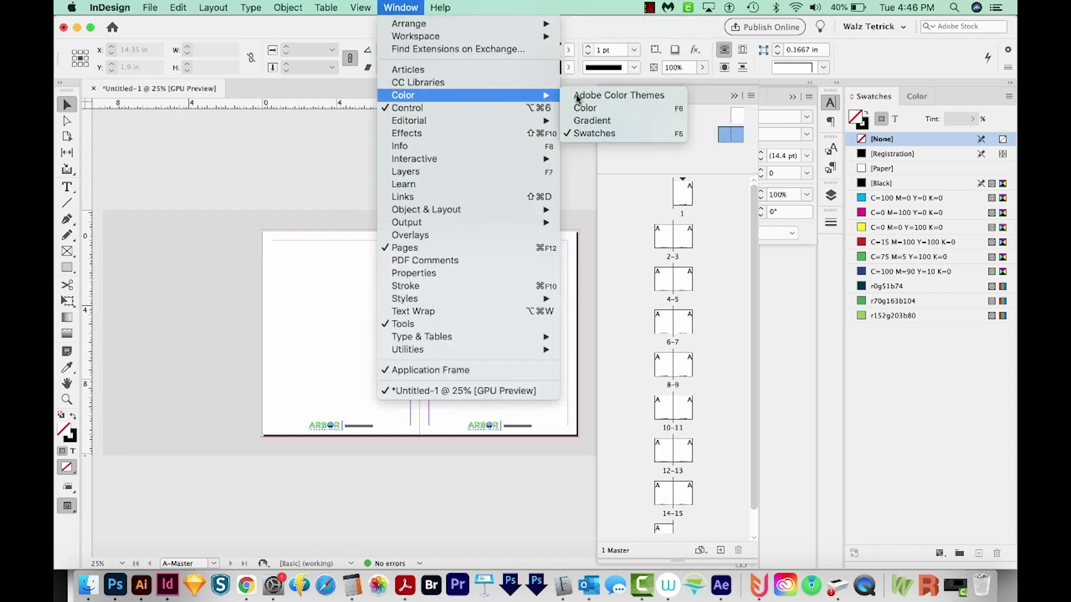
pyautogui.click(633, 172)
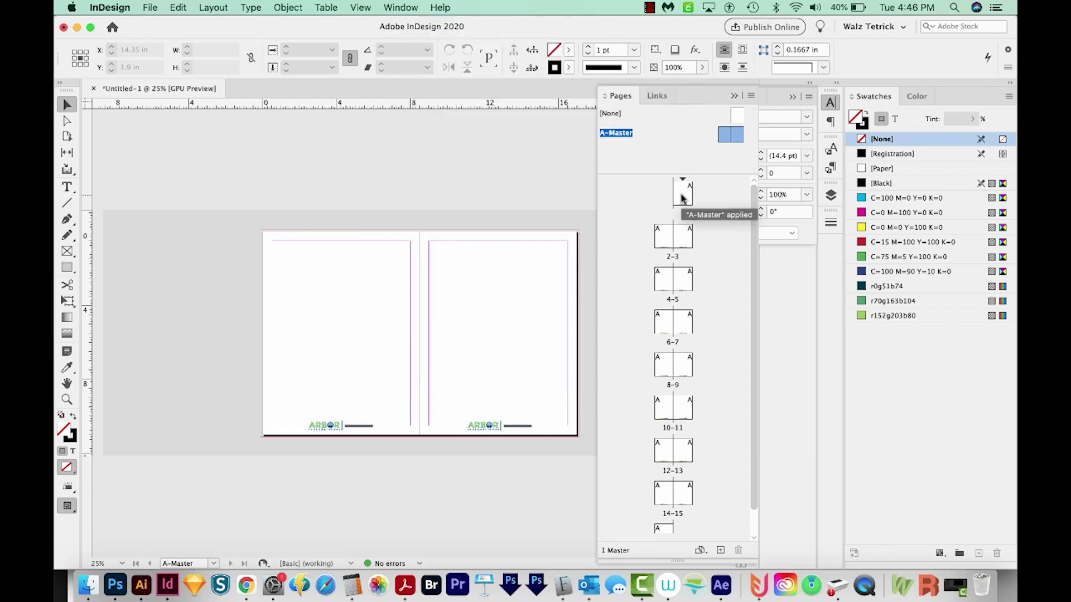
pyautogui.doubleClick(683, 195)
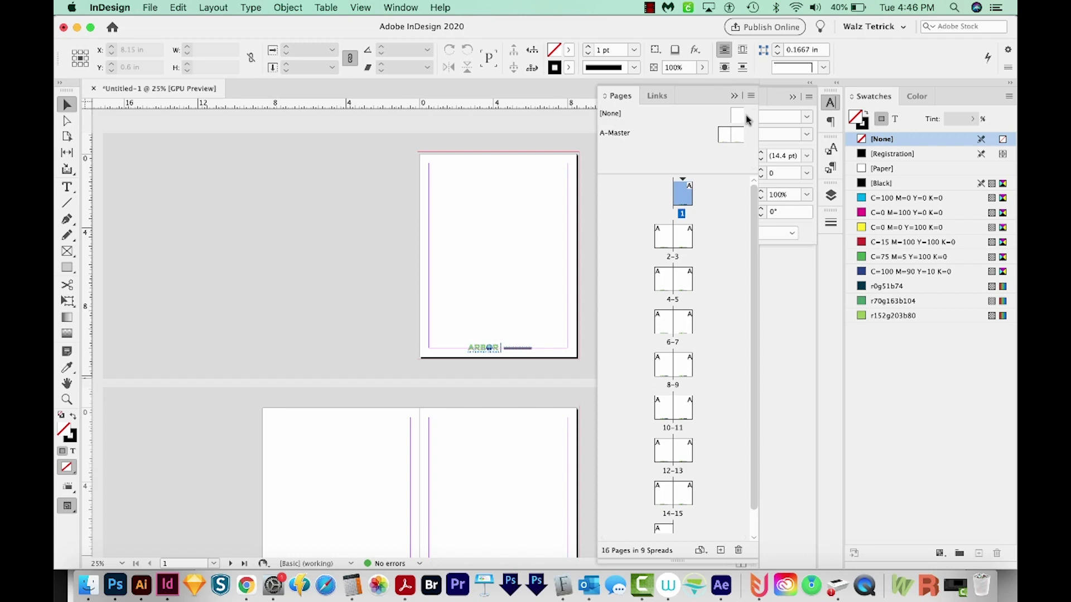
pyautogui.moveTo(738, 117); pyautogui.dragTo(684, 198)
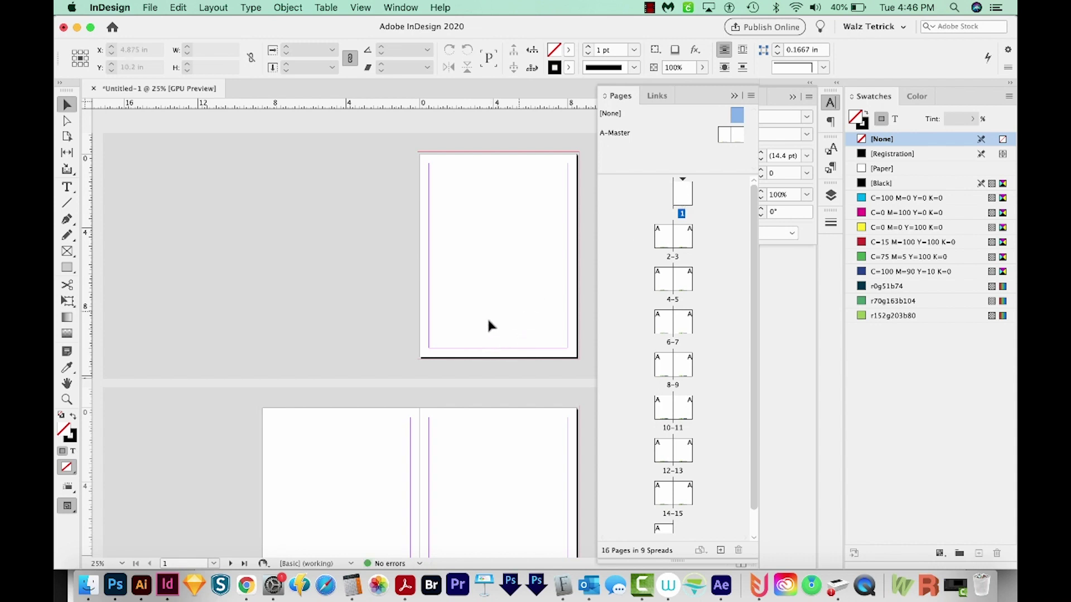
pyautogui.scroll(-5, 502, 358)
pyautogui.scroll(-2, 503, 358)
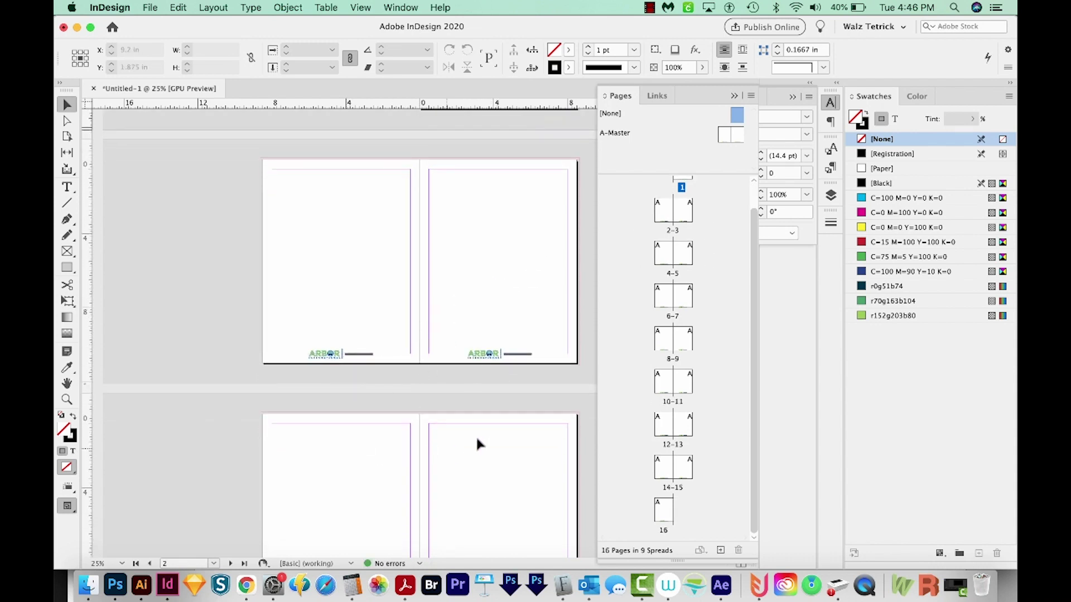
pyautogui.scroll(-5, 477, 435)
pyautogui.scroll(3, 476, 427)
pyautogui.click(399, 297)
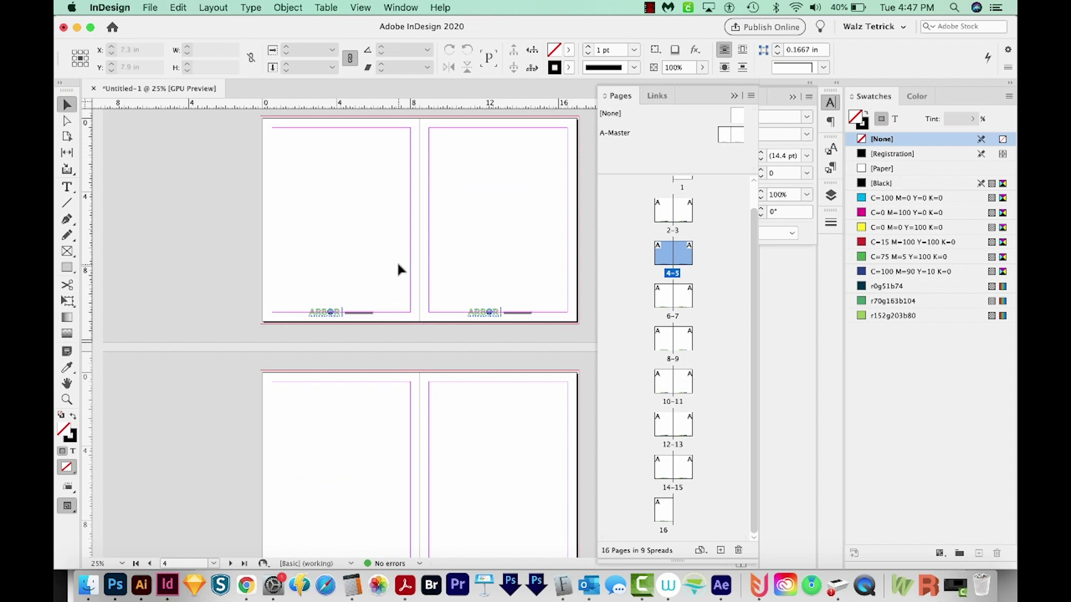
# Step: Delete the footer group from the left A-Master page
pyautogui.doubleClick(726, 138)
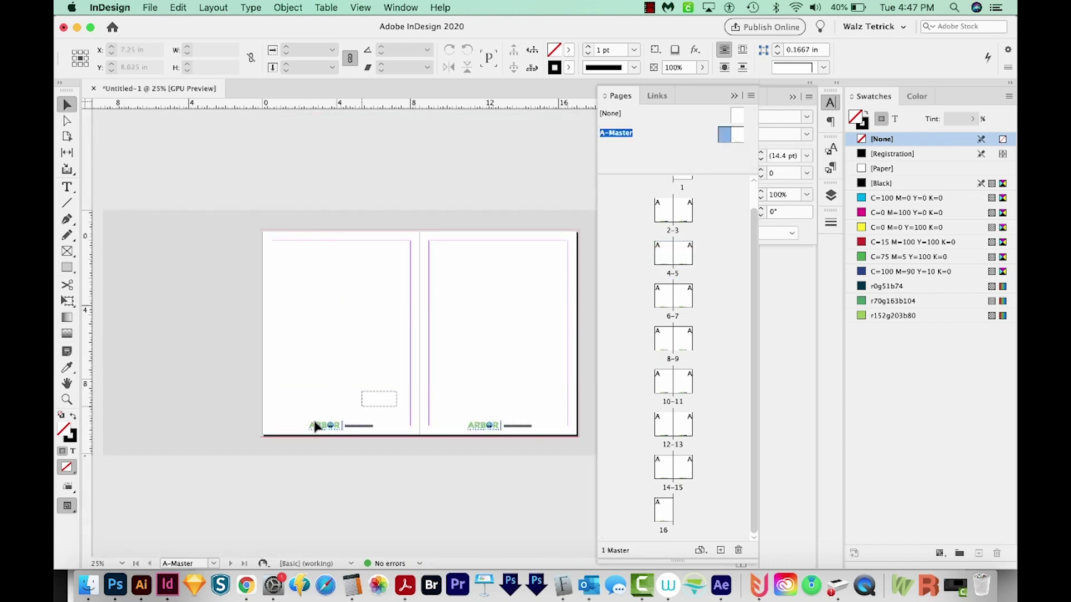
pyautogui.moveTo(397, 390); pyautogui.dragTo(316, 427)
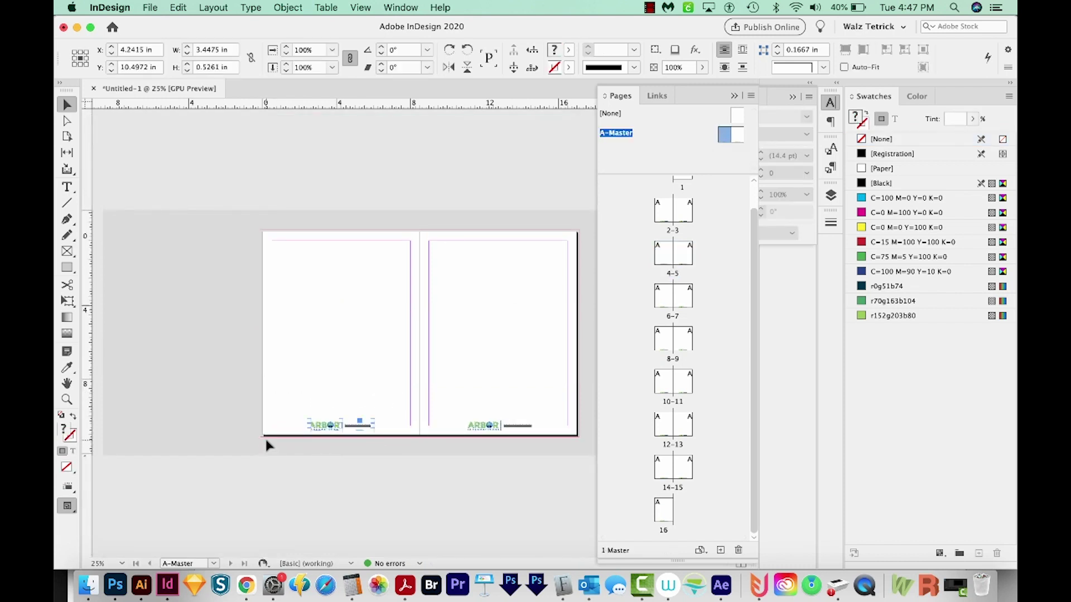
pyautogui.press('Delete')
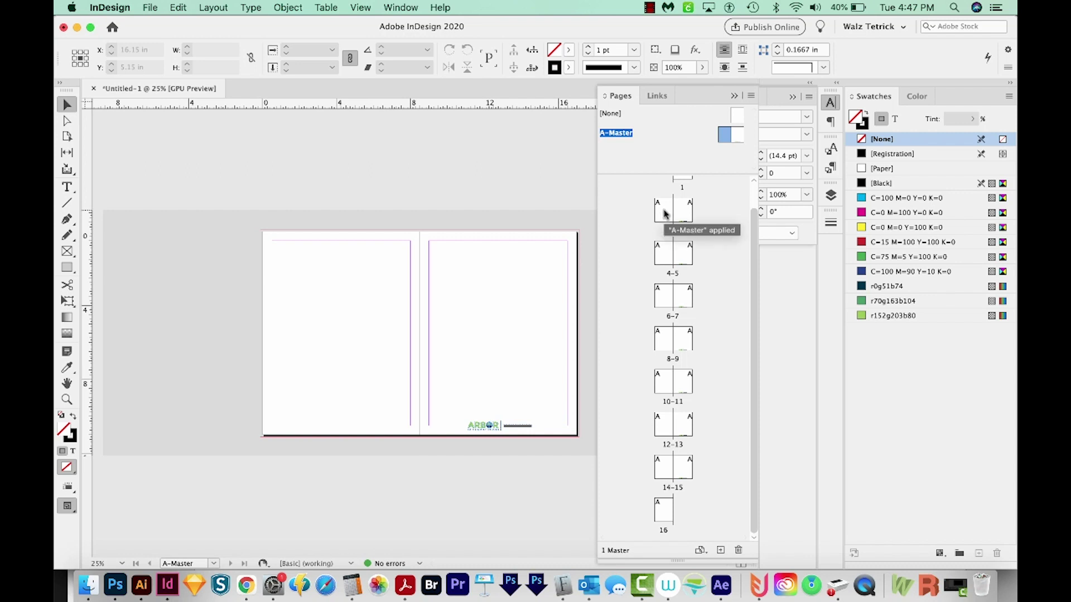
# Step: Go to spread 2-3 and zoom in to check its footer
pyautogui.doubleClick(666, 215)
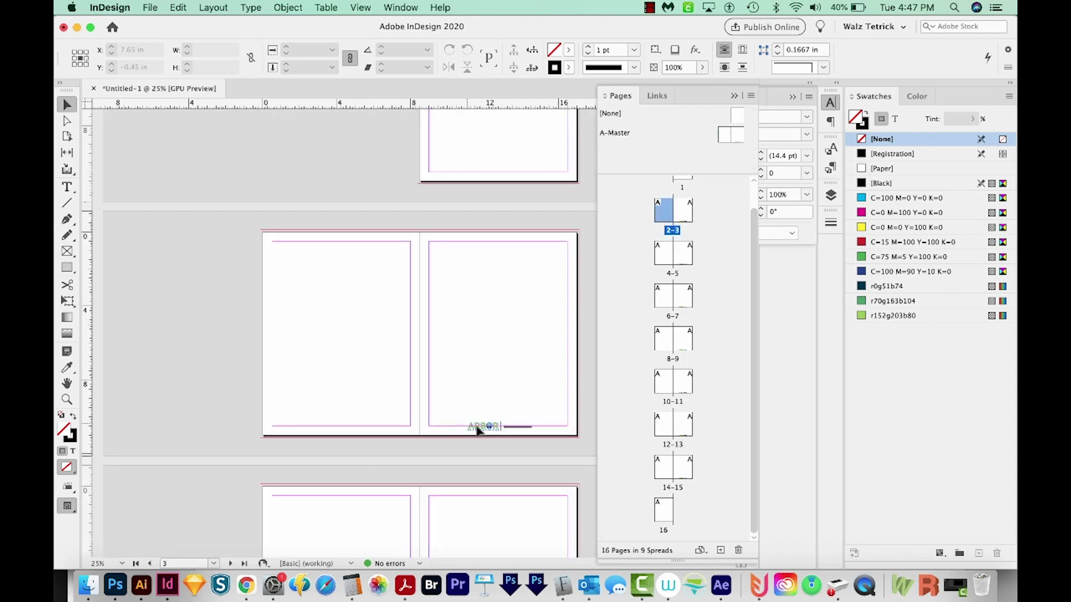
pyautogui.scroll(-1, 543, 424)
pyautogui.scroll(-2, 544, 424)
pyautogui.scroll(1, 541, 411)
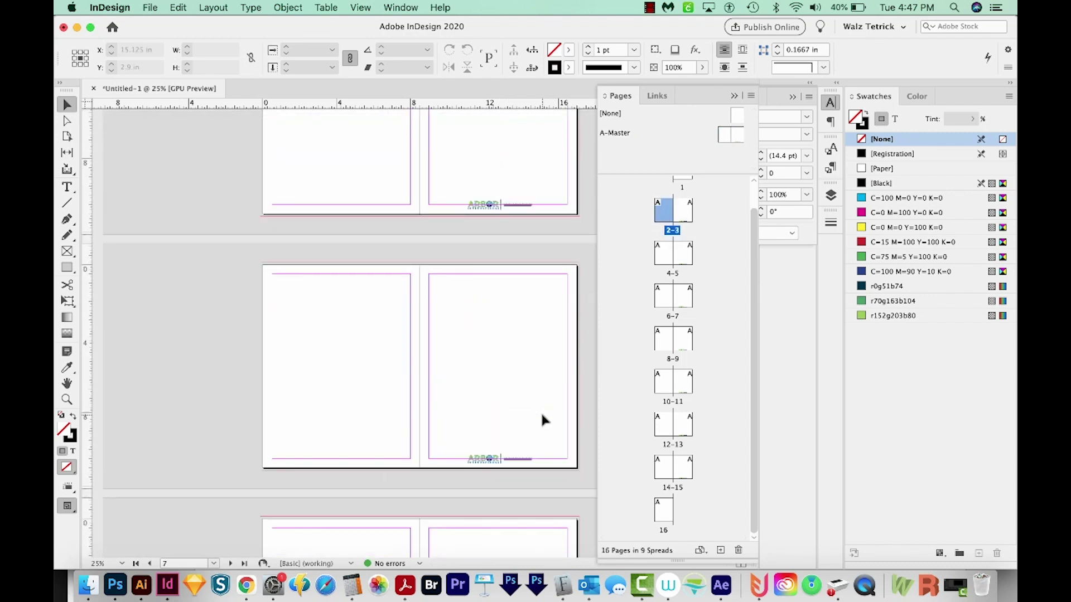
pyautogui.scroll(-1, 540, 411)
pyautogui.press('z')
pyautogui.moveTo(359, 368); pyautogui.dragTo(421, 226)
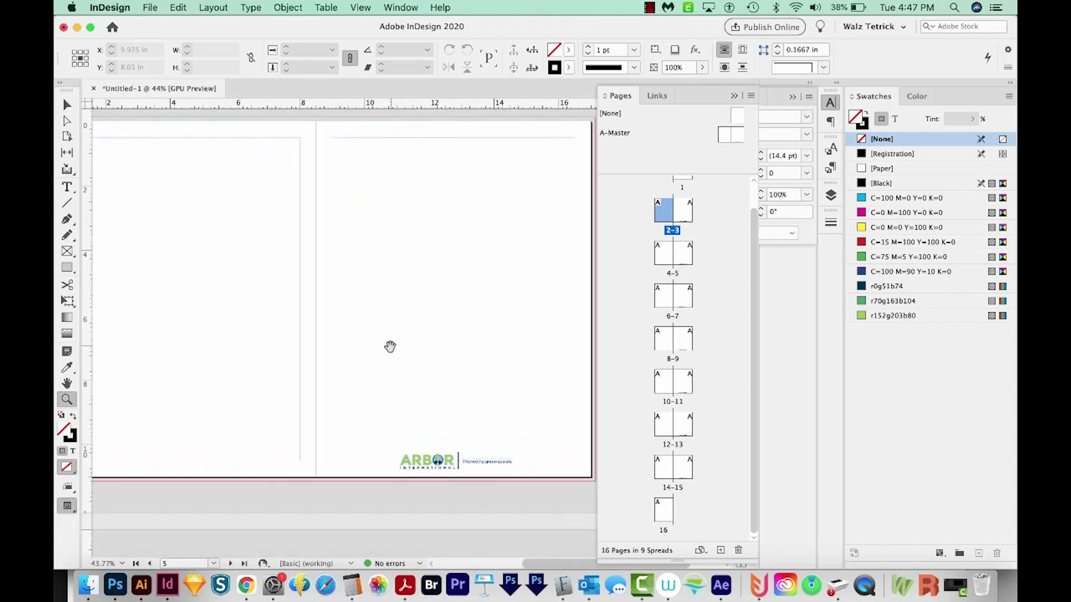
pyautogui.scroll(-3, 421, 225)
pyautogui.scroll(-3, 421, 226)
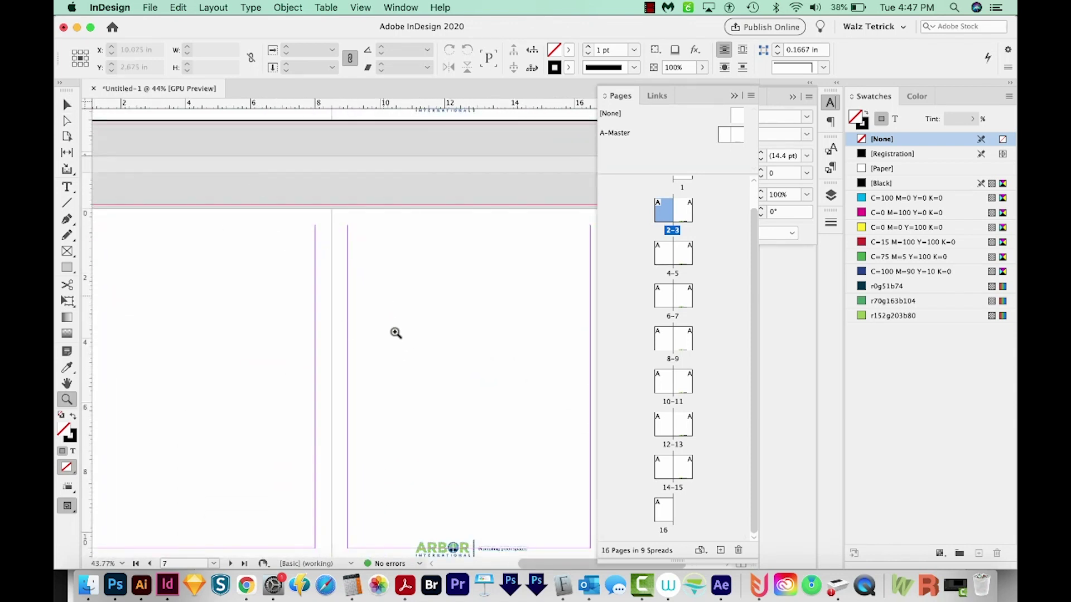
# Step: Draw a frame across page 7's bottom, place the garden photo, and fit it proportionally
pyautogui.moveTo(497, 431); pyautogui.dragTo(444, 360)
pyautogui.press('m')
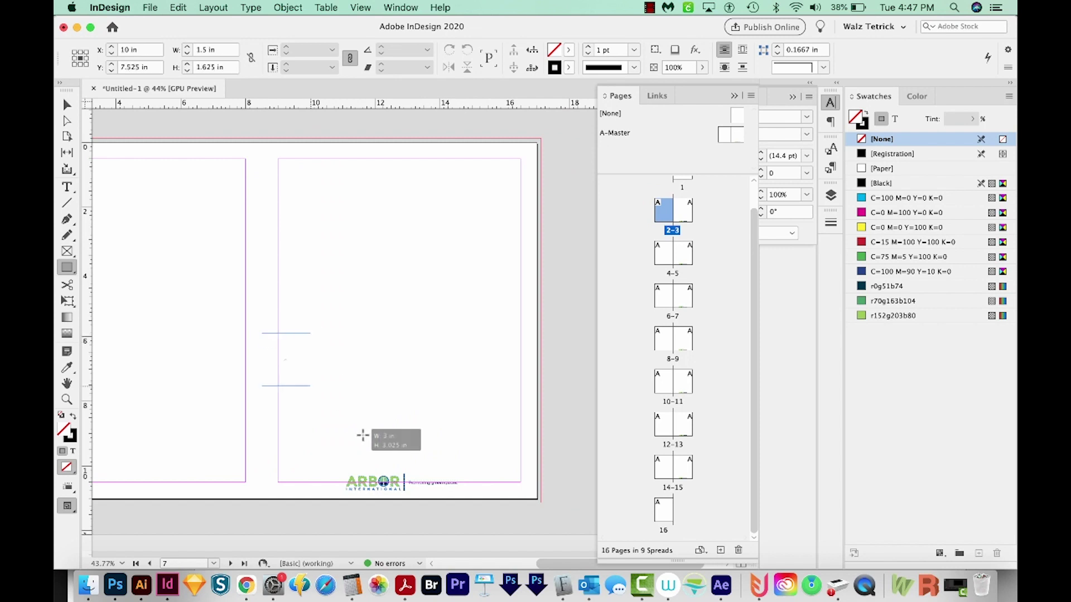
pyautogui.moveTo(262, 333)
pyautogui.mouseDown()
pyautogui.moveTo(538, 515)
pyautogui.moveTo(538, 502)
pyautogui.mouseUp()
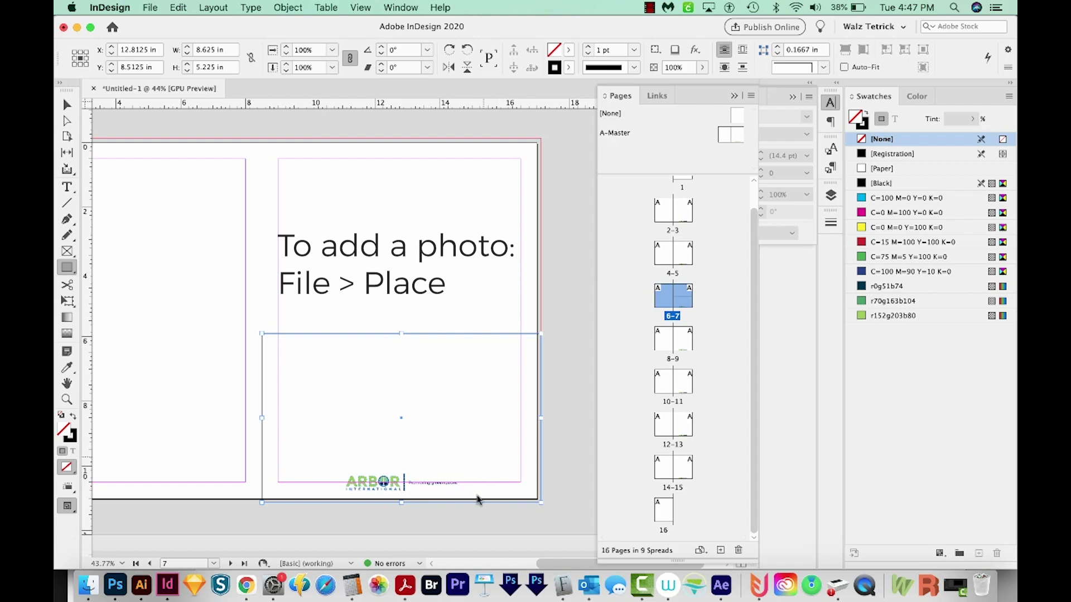
pyautogui.press('super+d')
pyautogui.doubleClick(318, 149)
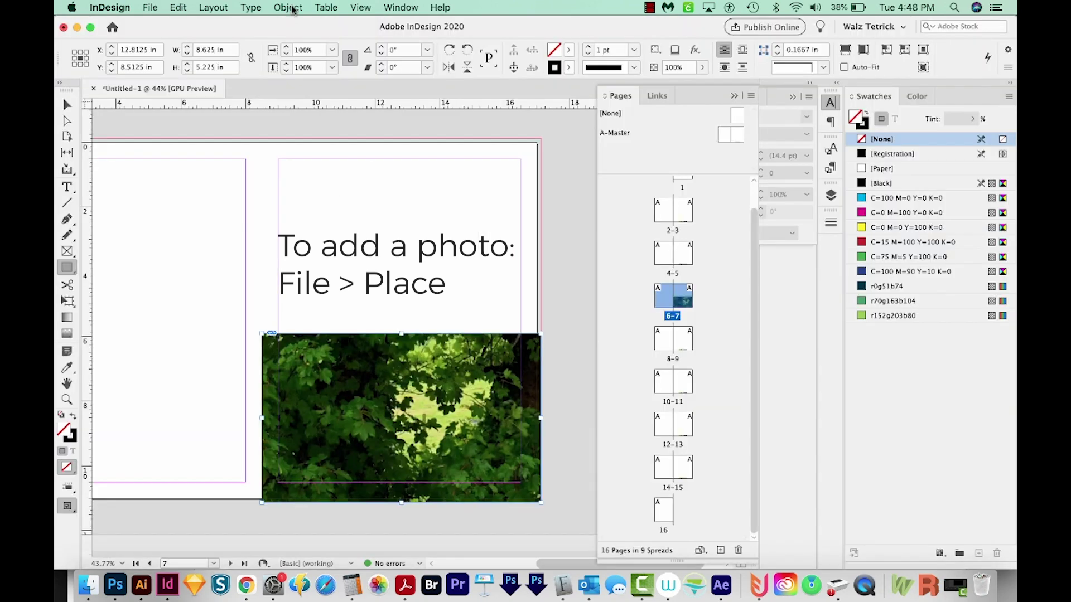
pyautogui.click(288, 7)
pyautogui.moveTo(296, 242)
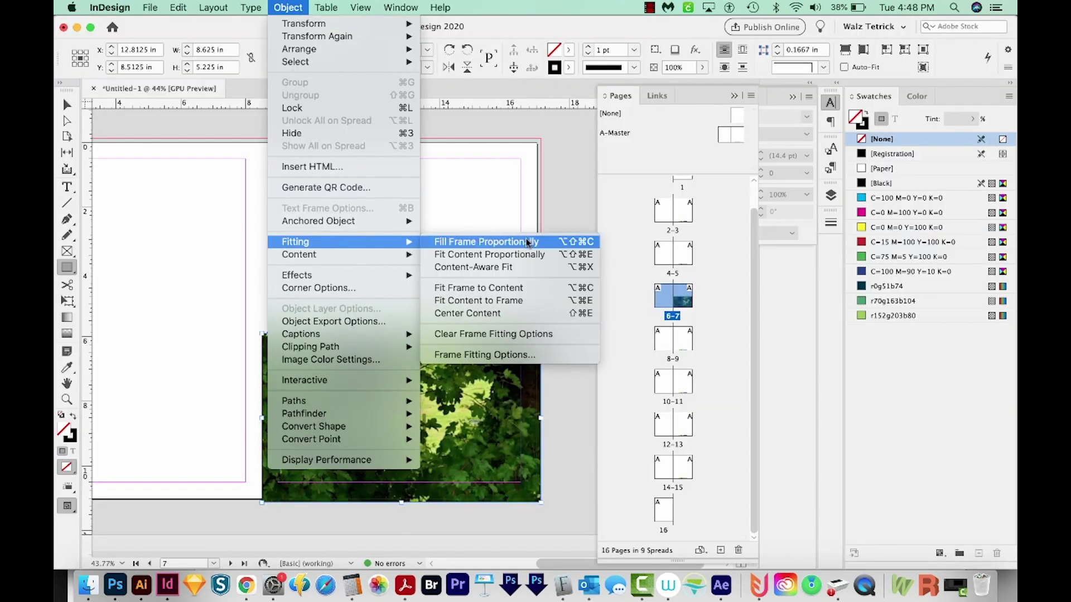
pyautogui.click(500, 300)
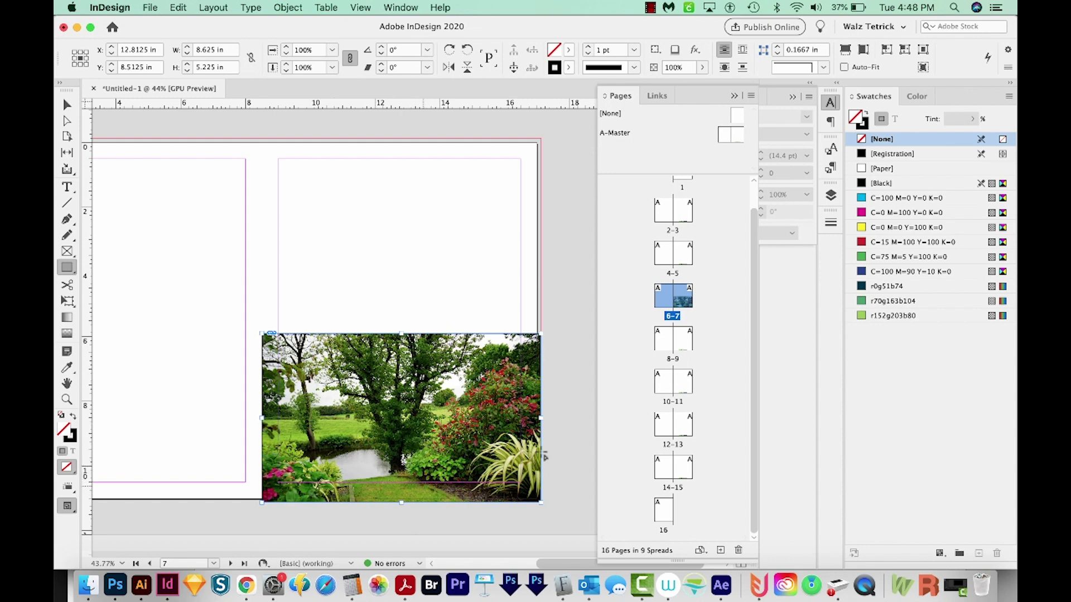
# Step: Open A-Master and add a new Layer 2 in the Layers panel
pyautogui.doubleClick(737, 136)
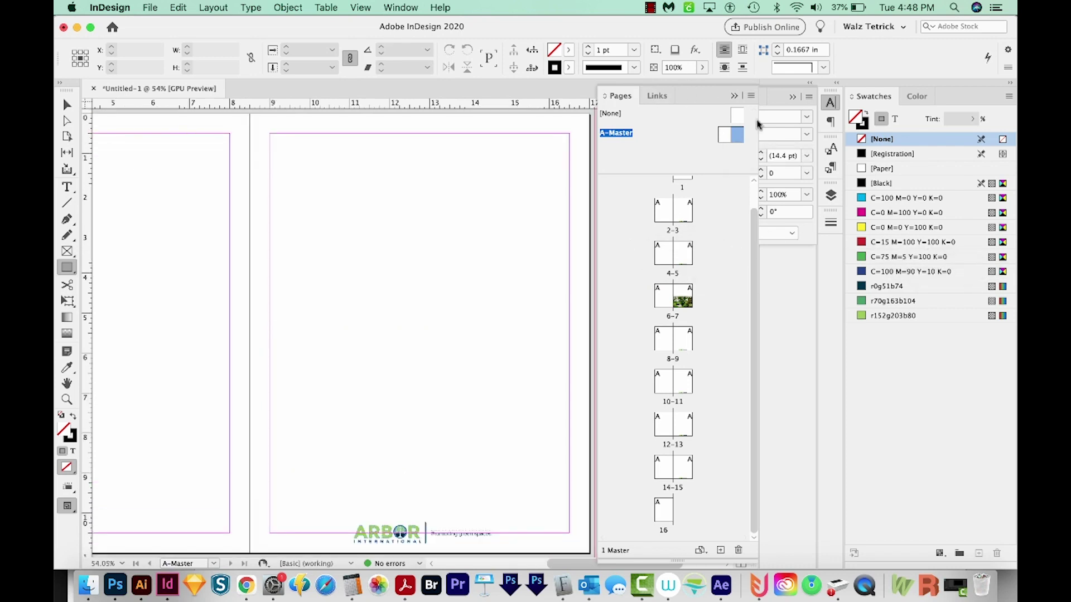
pyautogui.click(402, 7)
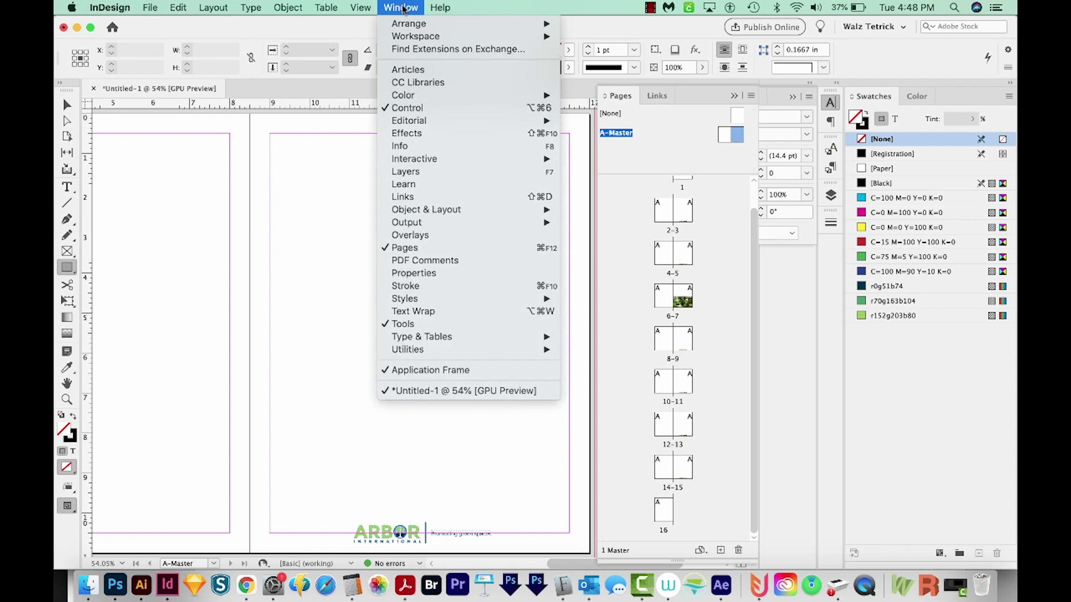
pyautogui.click(418, 173)
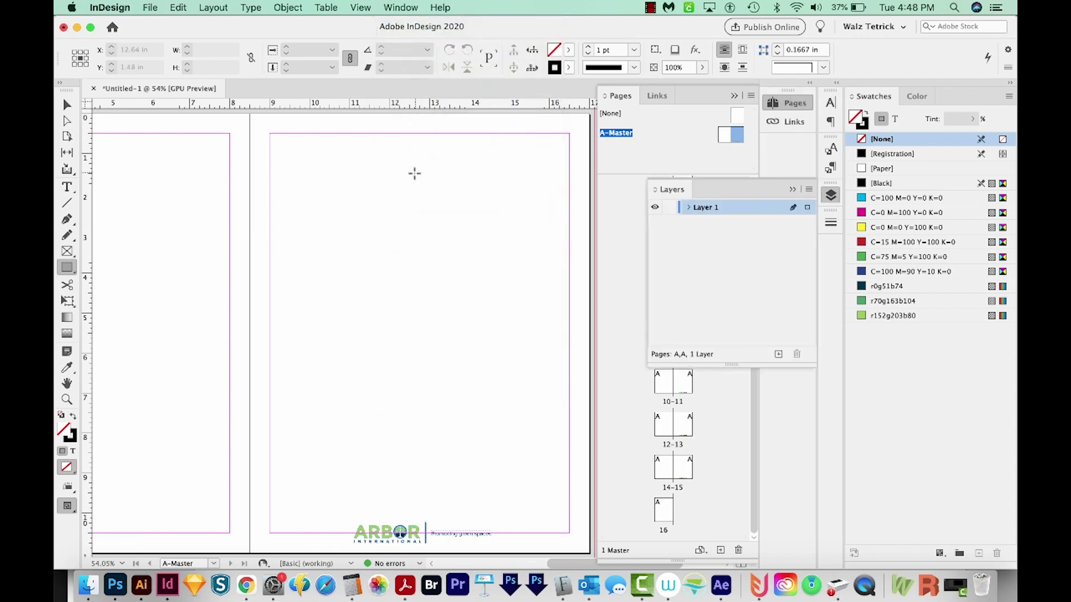
pyautogui.click(778, 354)
pyautogui.press('v')
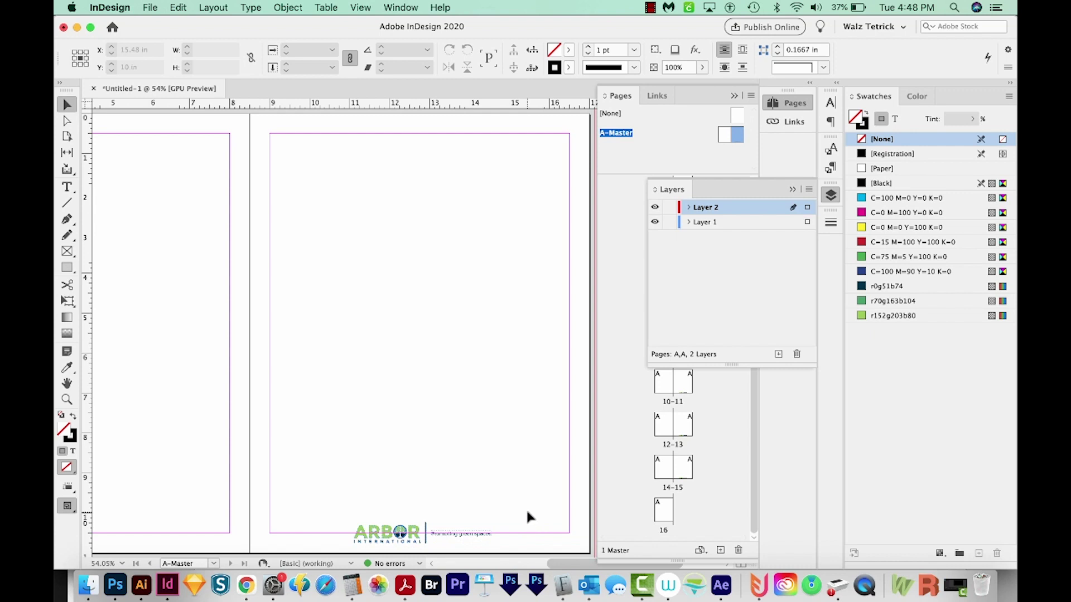
# Step: Move the footer logo and tagline onto Layer 2, lock it, and view spread 6-7
pyautogui.moveTo(527, 512); pyautogui.dragTo(338, 551)
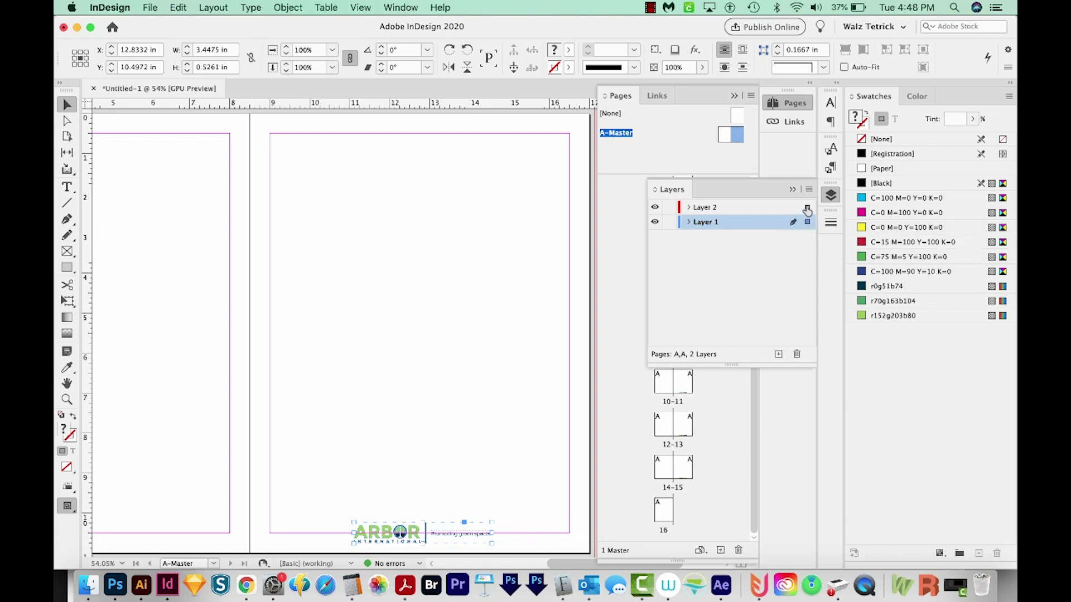
pyautogui.moveTo(807, 221); pyautogui.dragTo(806, 207)
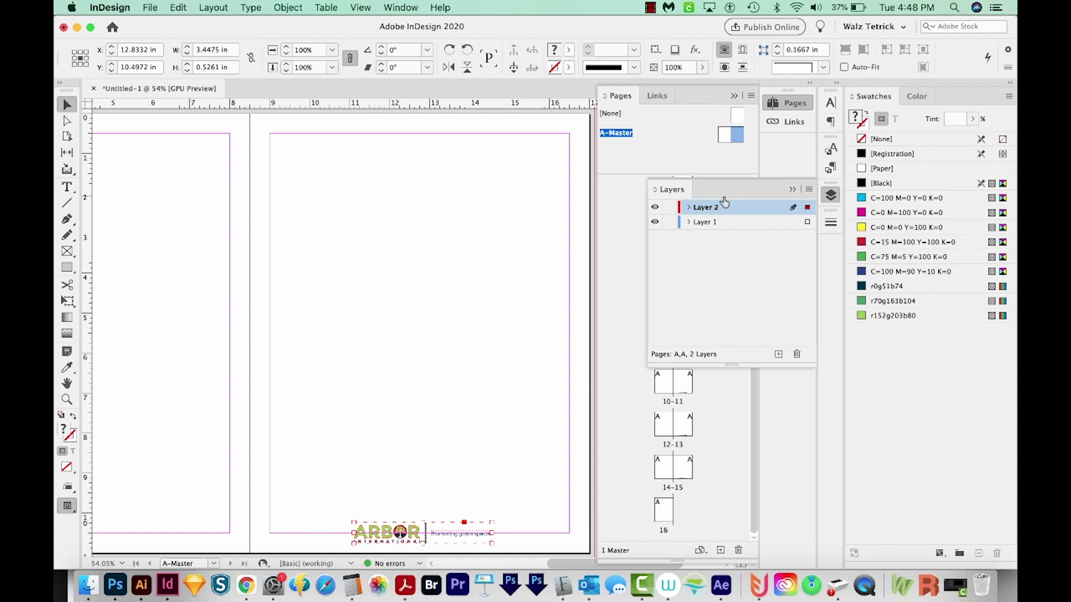
pyautogui.click(668, 207)
pyautogui.click(705, 222)
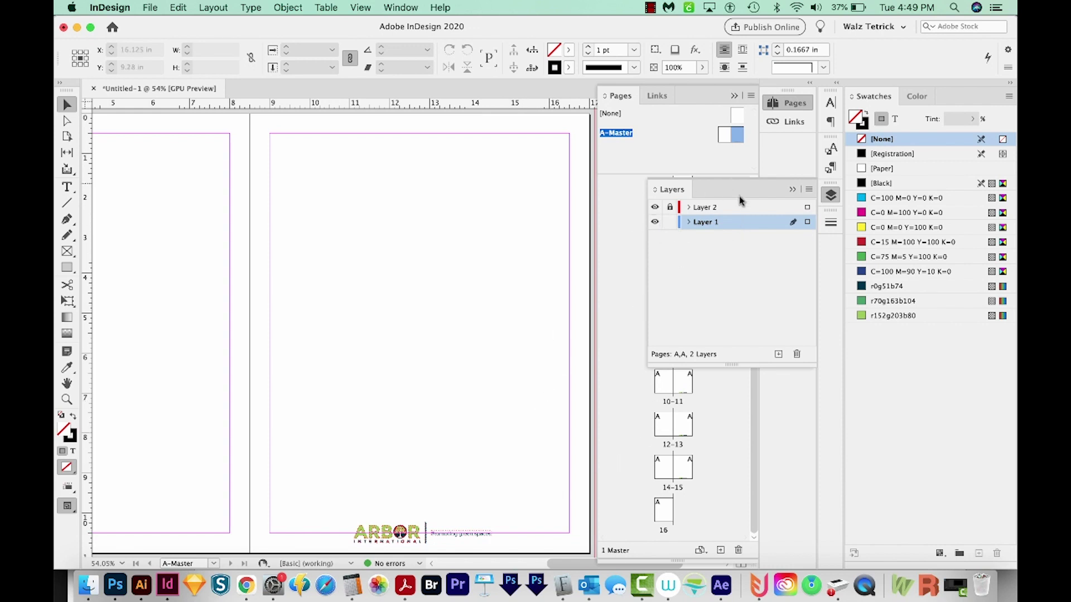
pyautogui.click(792, 190)
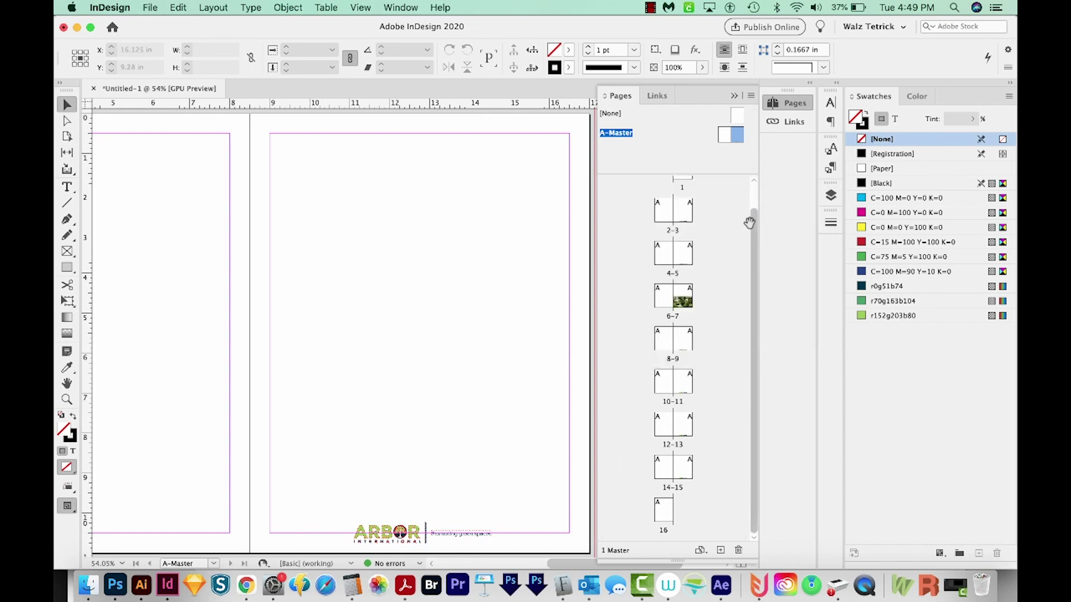
pyautogui.doubleClick(686, 302)
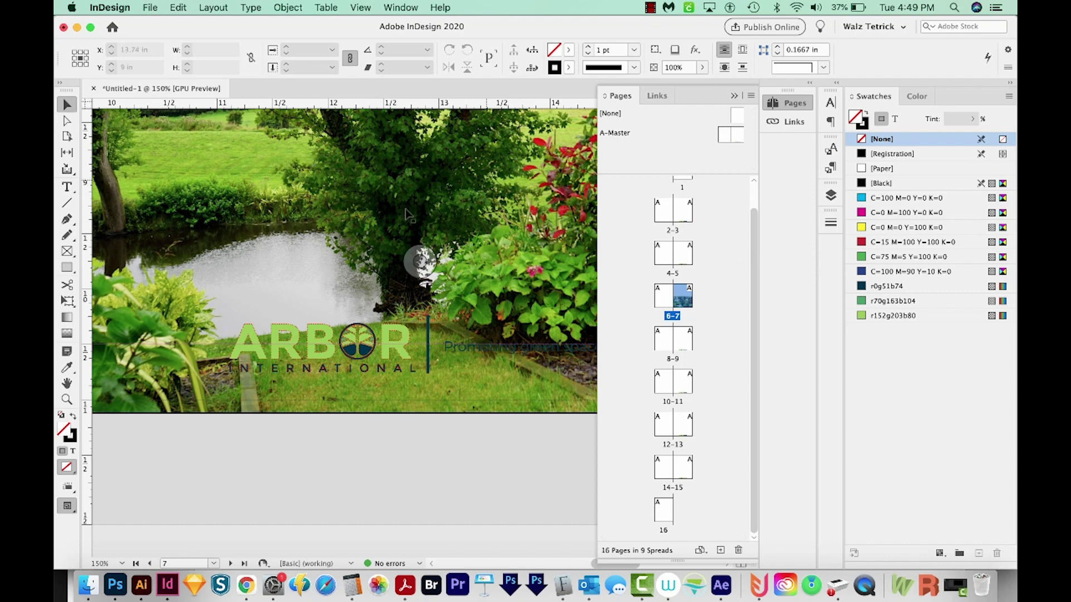
# Step: Bring up the master page commands menu in the Pages panel
pyautogui.rightClick(695, 141)
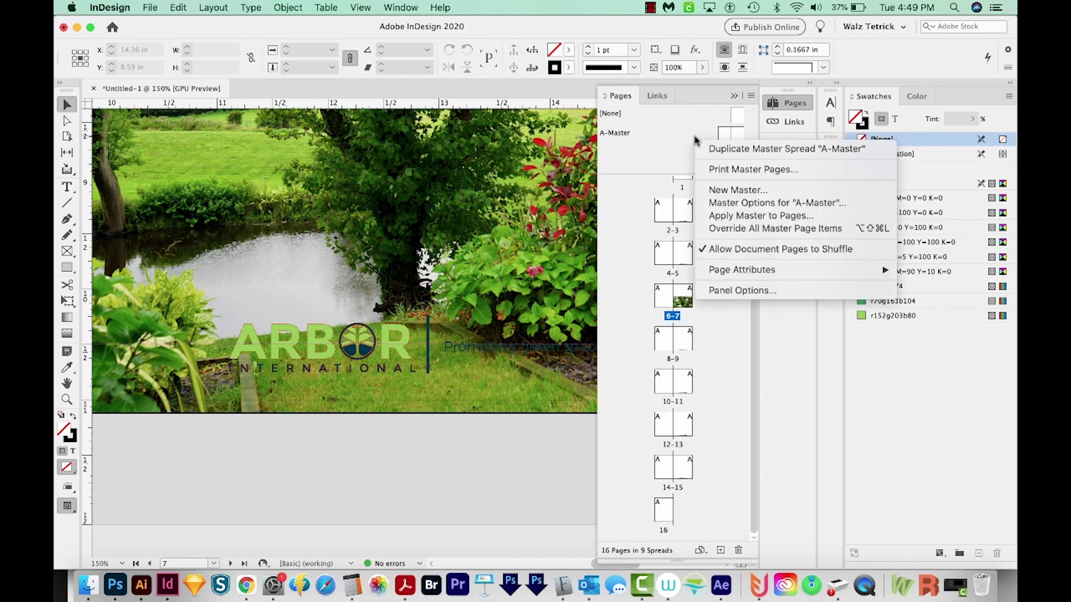
# Step: Create a new B-Master, then select the footer logo on A-Master
pyautogui.click(752, 192)
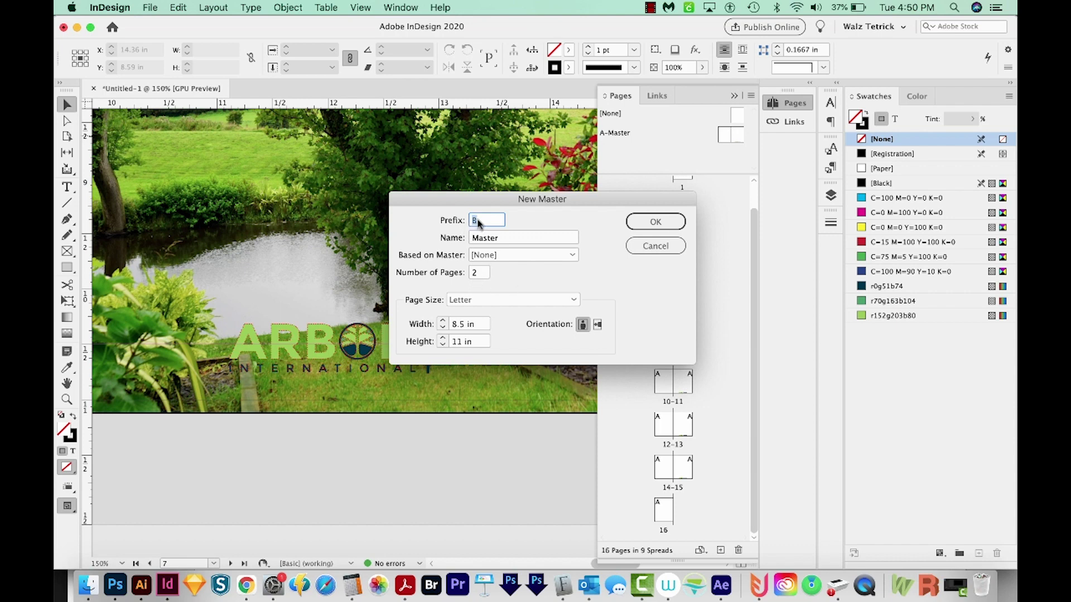
pyautogui.click(655, 222)
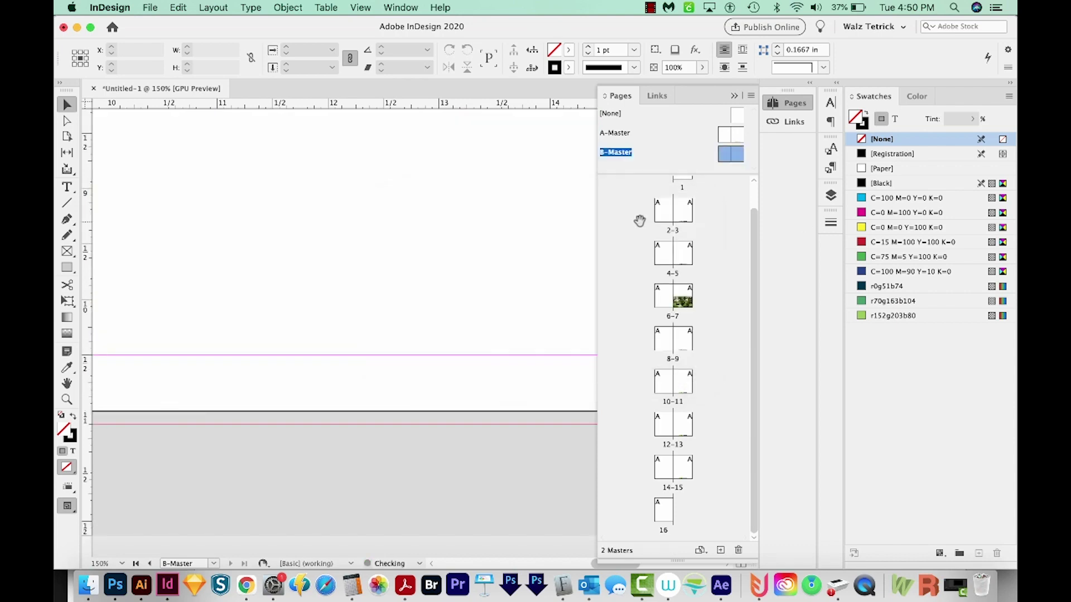
pyautogui.doubleClick(737, 138)
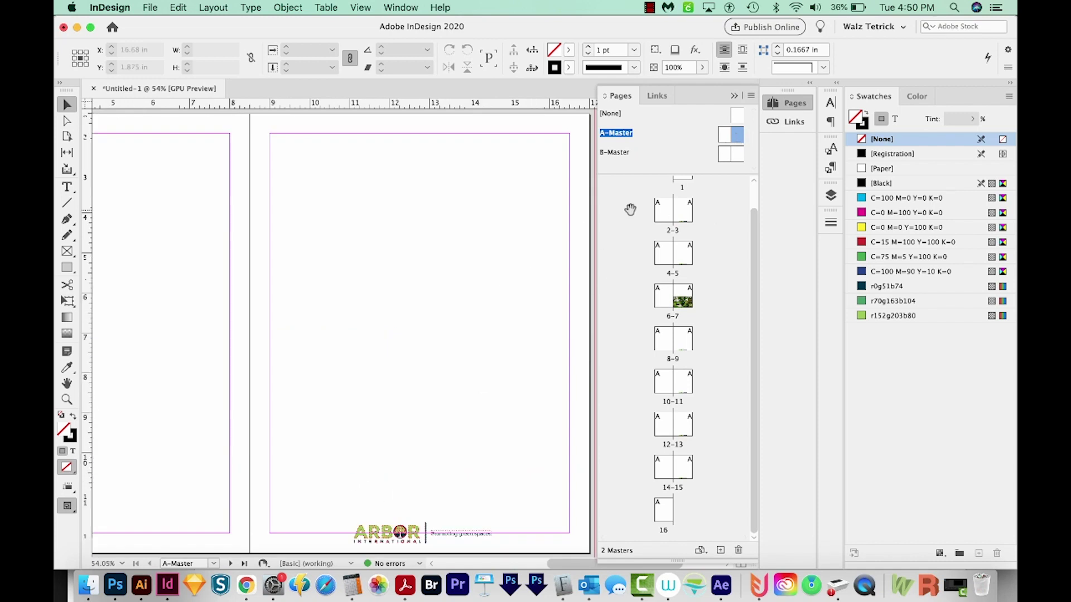
pyautogui.press('F7')
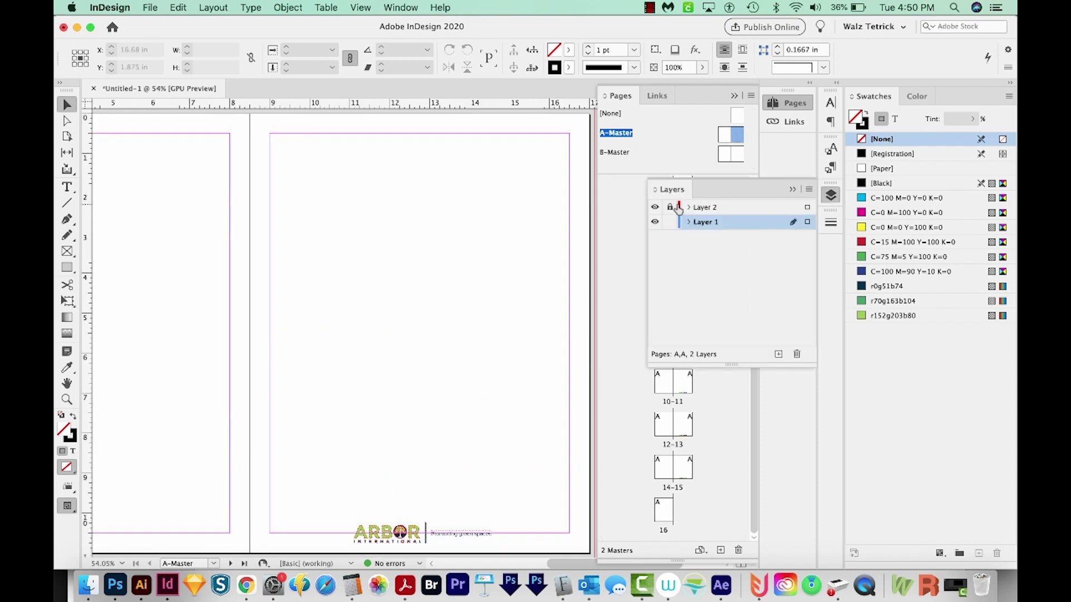
pyautogui.moveTo(486, 492)
pyautogui.mouseDown()
pyautogui.moveTo(361, 540)
pyautogui.moveTo(328, 525)
pyautogui.mouseUp()
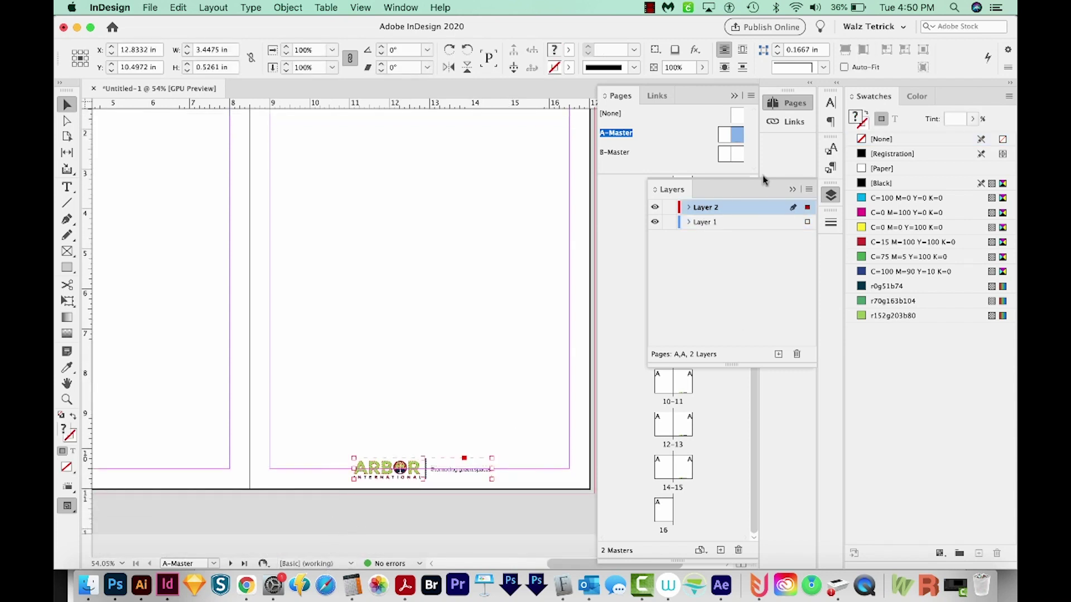
# Step: Paste the footer logo in place on B-Master and zoom in on the ARBOR logo
pyautogui.doubleClick(739, 156)
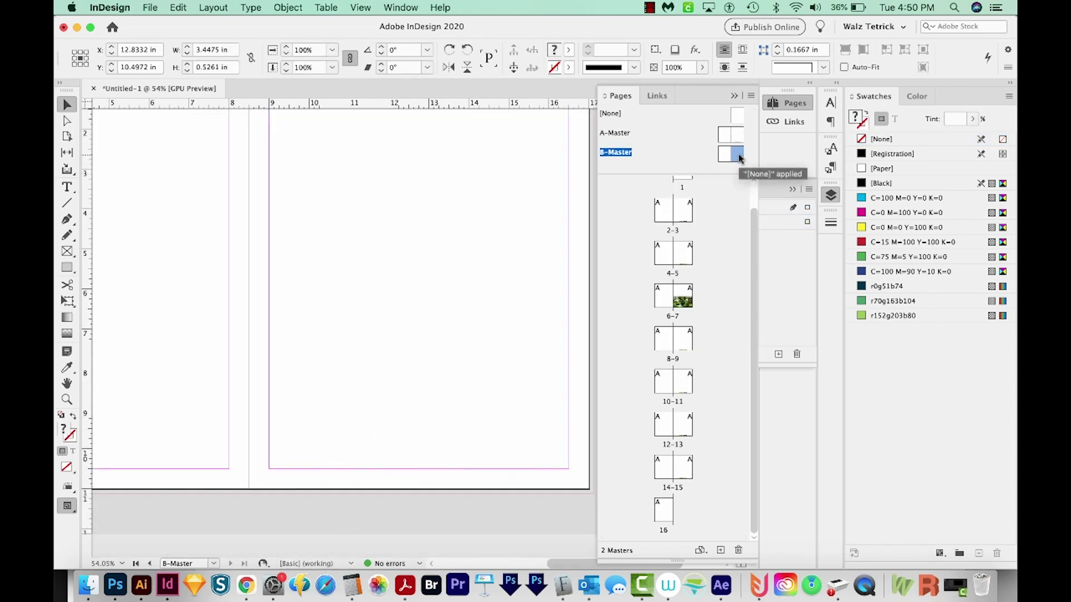
pyautogui.click(177, 7)
pyautogui.click(208, 120)
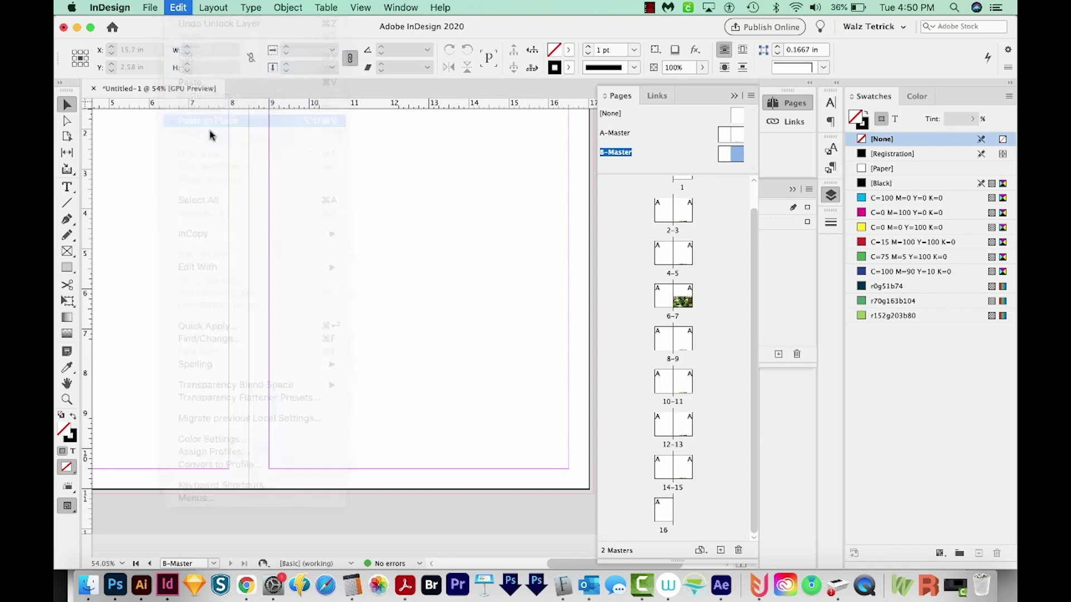
pyautogui.press('z')
pyautogui.moveTo(531, 460); pyautogui.dragTo(320, 530)
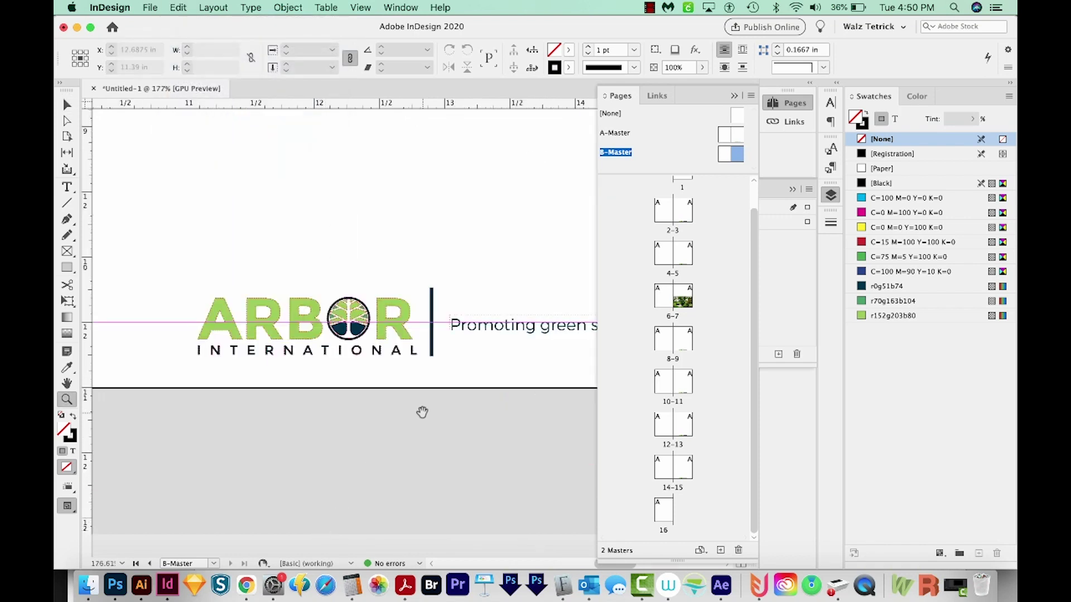
pyautogui.moveTo(337, 423); pyautogui.dragTo(326, 431)
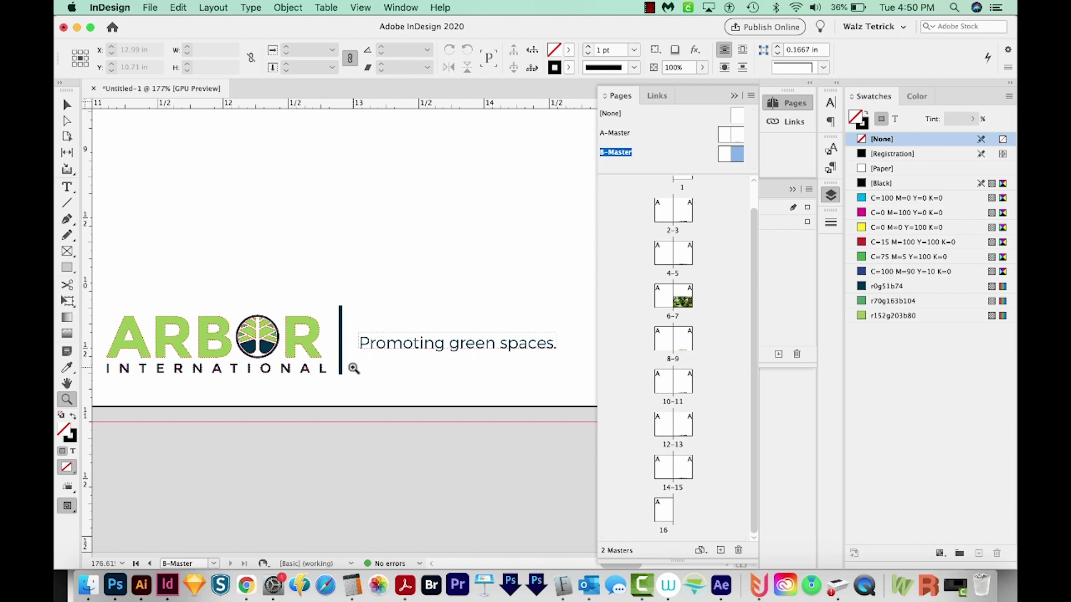
# Step: Copy the white ARBOR logo from Illustrator and return to InDesign
pyautogui.click(142, 586)
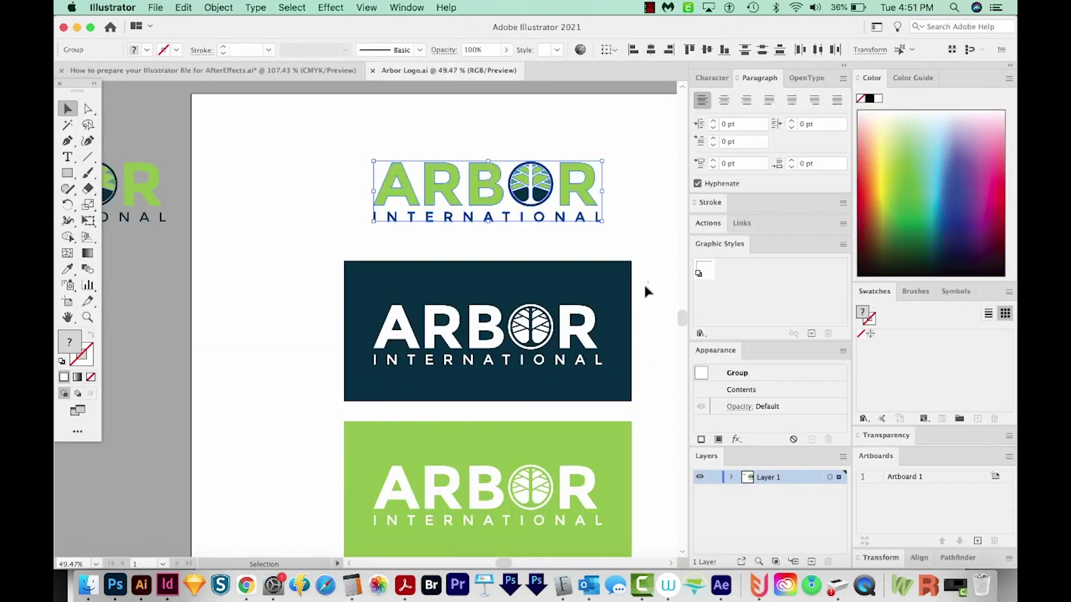
pyautogui.click(346, 382)
pyautogui.click(488, 361)
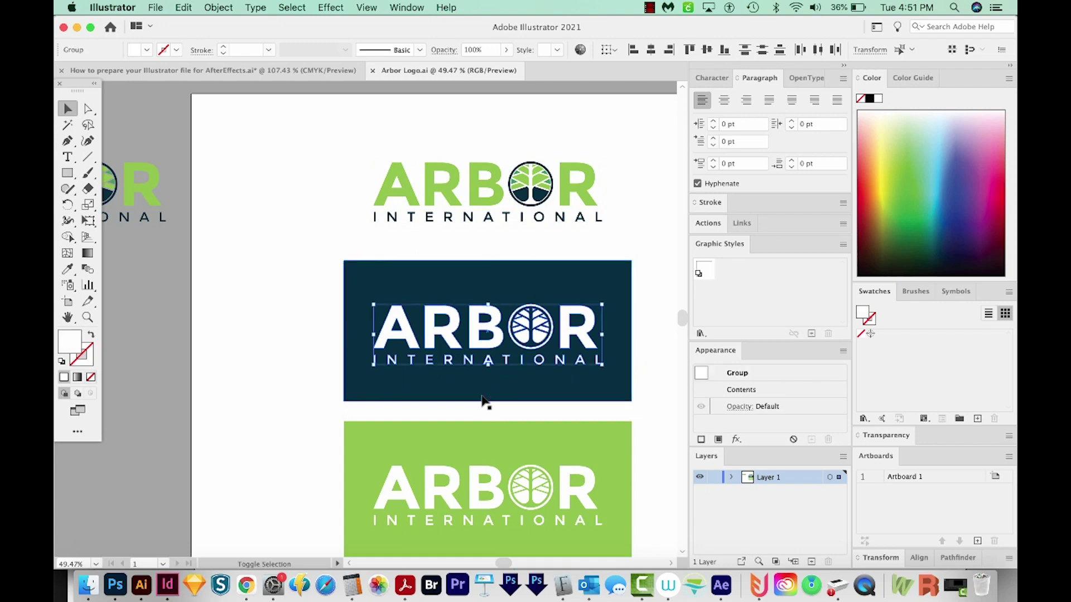
pyautogui.press('super+c')
pyautogui.press('super+Tab')
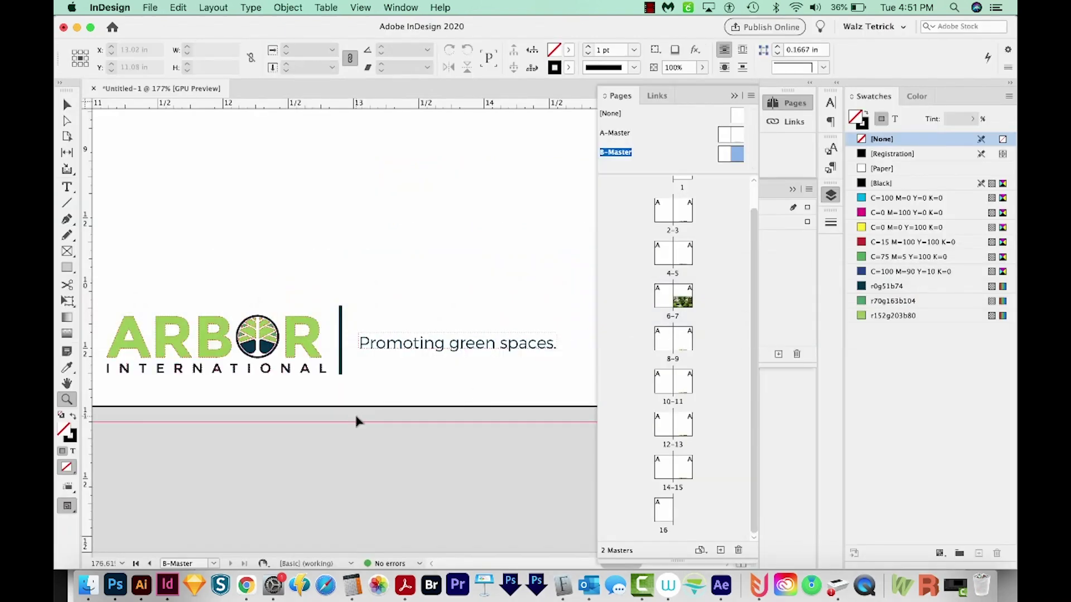
# Step: Paste the white ARBOR logo into B-Master and ungroup it
pyautogui.press('super+v')
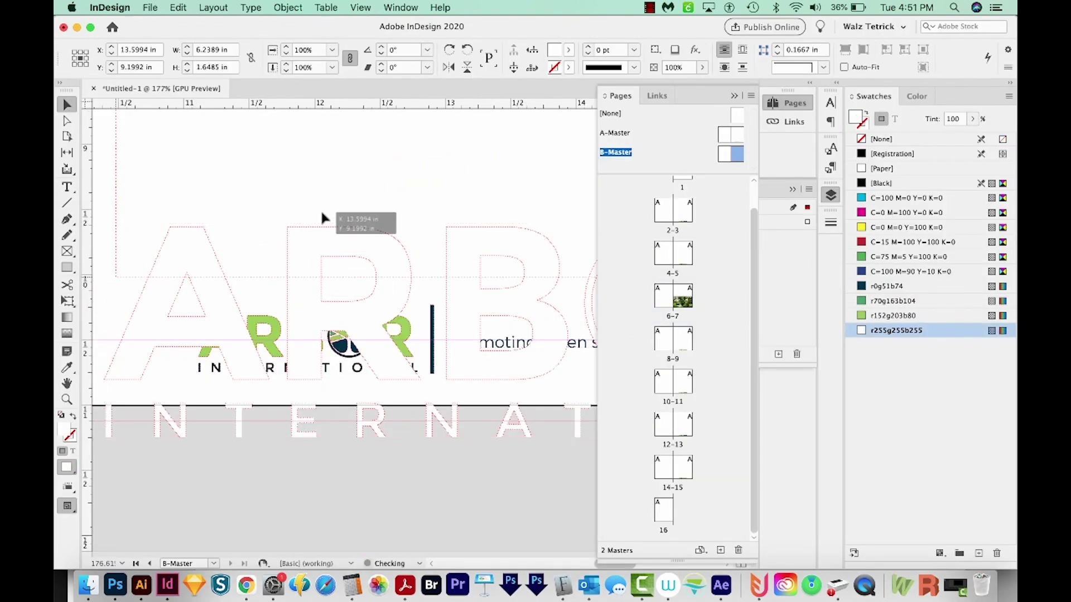
pyautogui.scroll(-3, 334, 369)
pyautogui.click(349, 393)
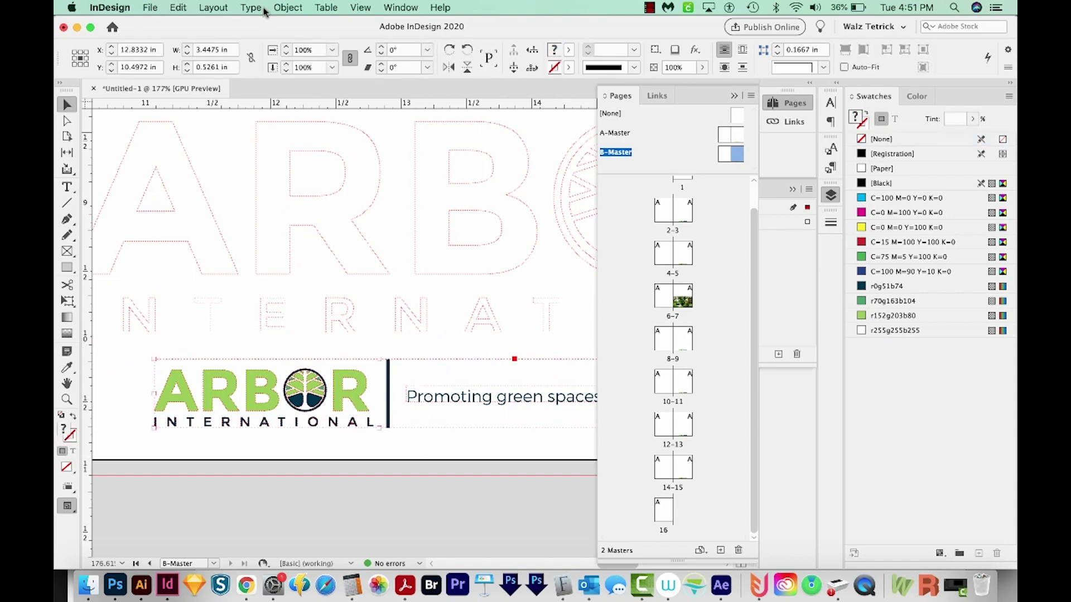
pyautogui.click(288, 7)
pyautogui.click(300, 95)
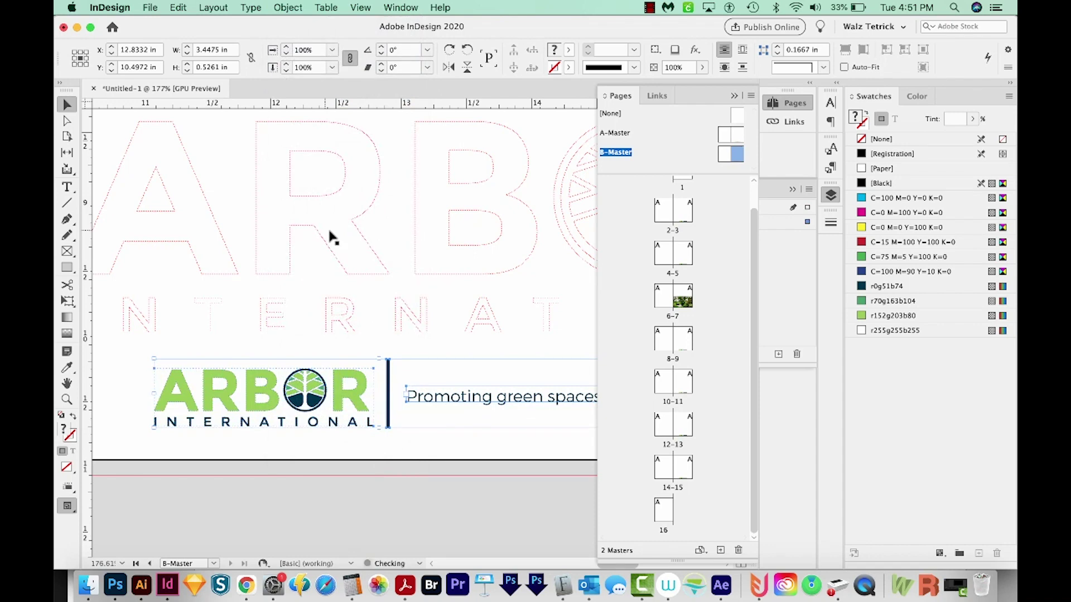
# Step: Scale the white logo proportionally to the green logo's 1.6785 in width
pyautogui.click(391, 408)
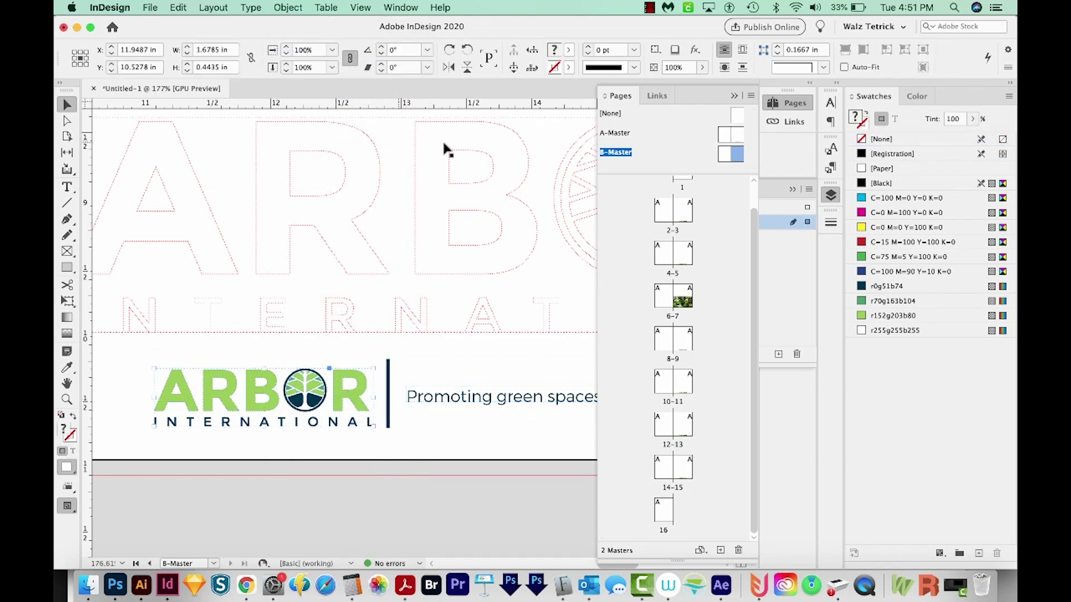
pyautogui.doubleClick(210, 49)
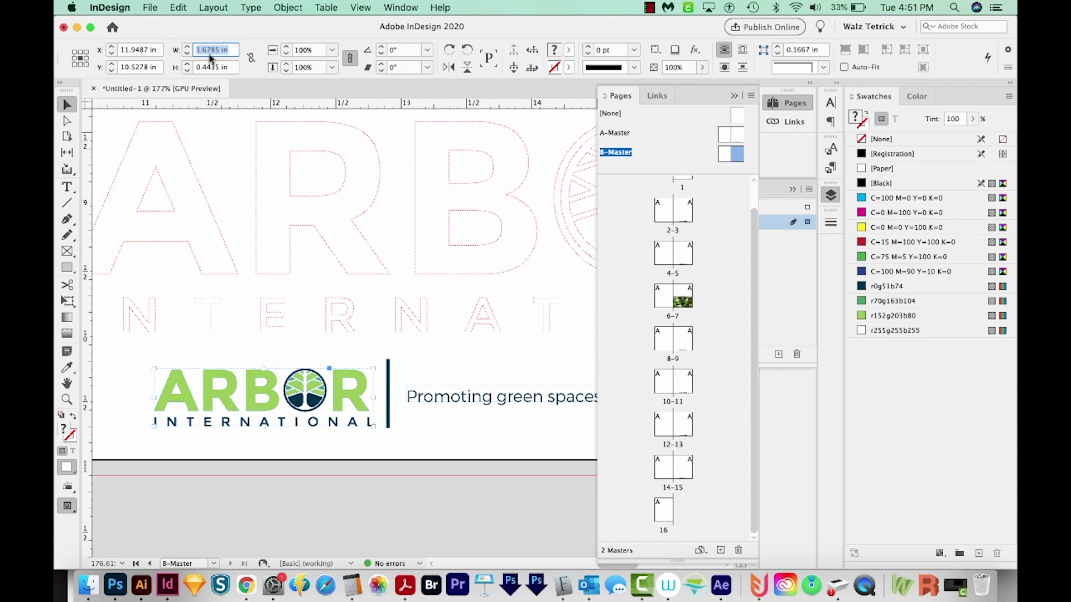
pyautogui.click(303, 222)
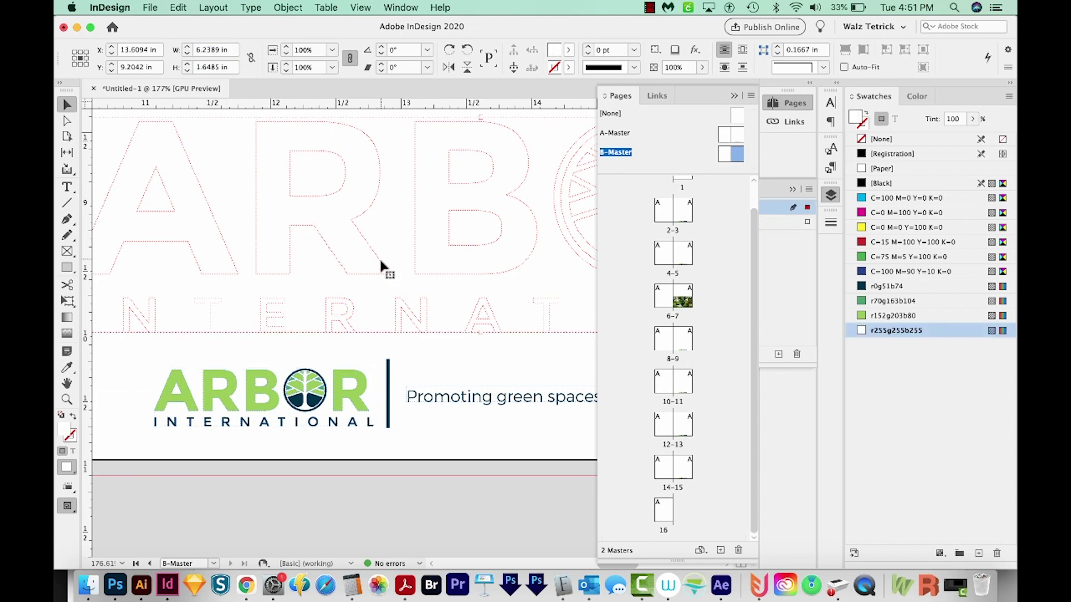
pyautogui.click(211, 49)
pyautogui.click(251, 58)
pyautogui.click(209, 50)
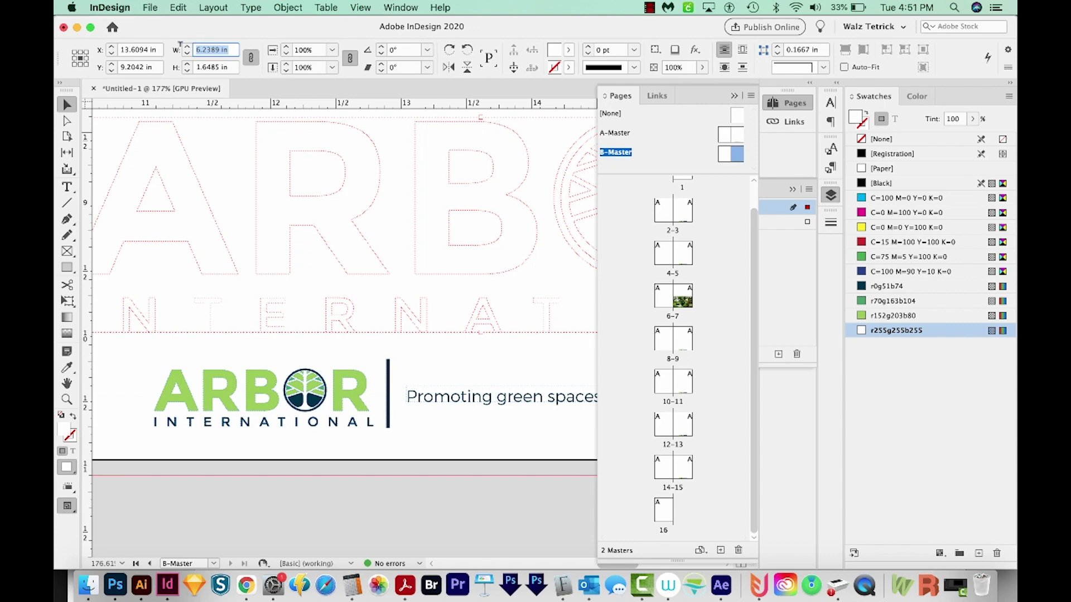
pyautogui.write('1.6785')
pyautogui.press('Return')
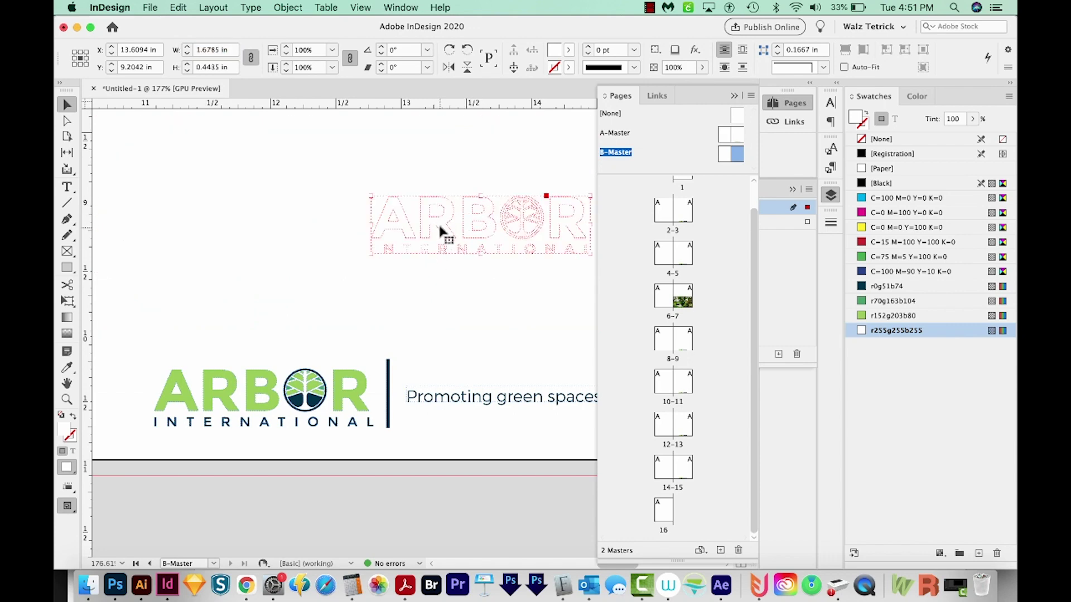
# Step: Position the white logo exactly over the green logo, nudging it into alignment
pyautogui.moveTo(444, 234); pyautogui.dragTo(226, 405)
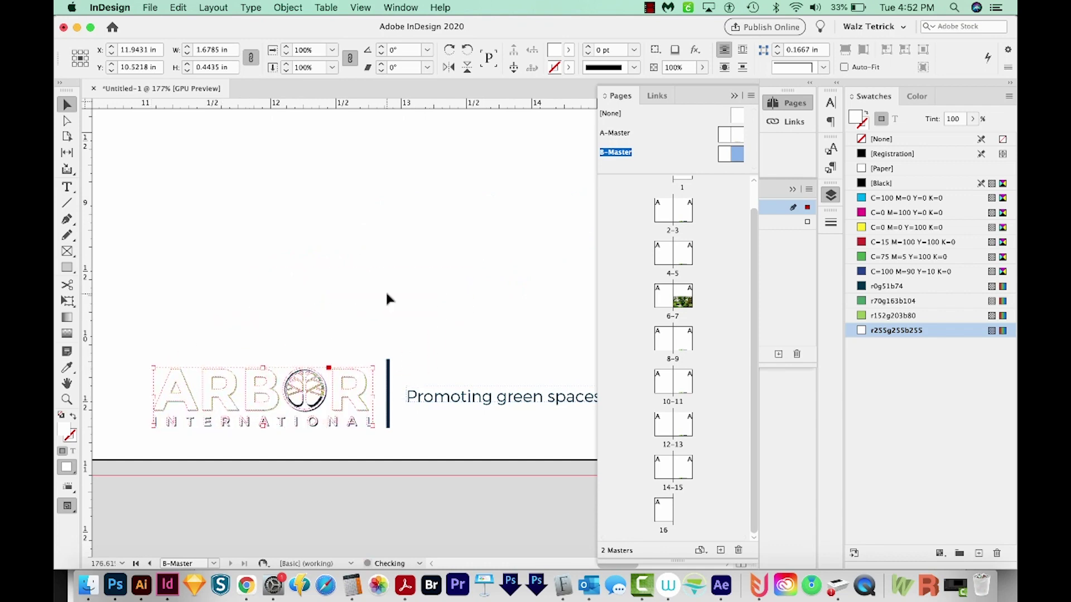
pyautogui.scroll(3, 386, 290)
pyautogui.press('Up')
pyautogui.press('Right')
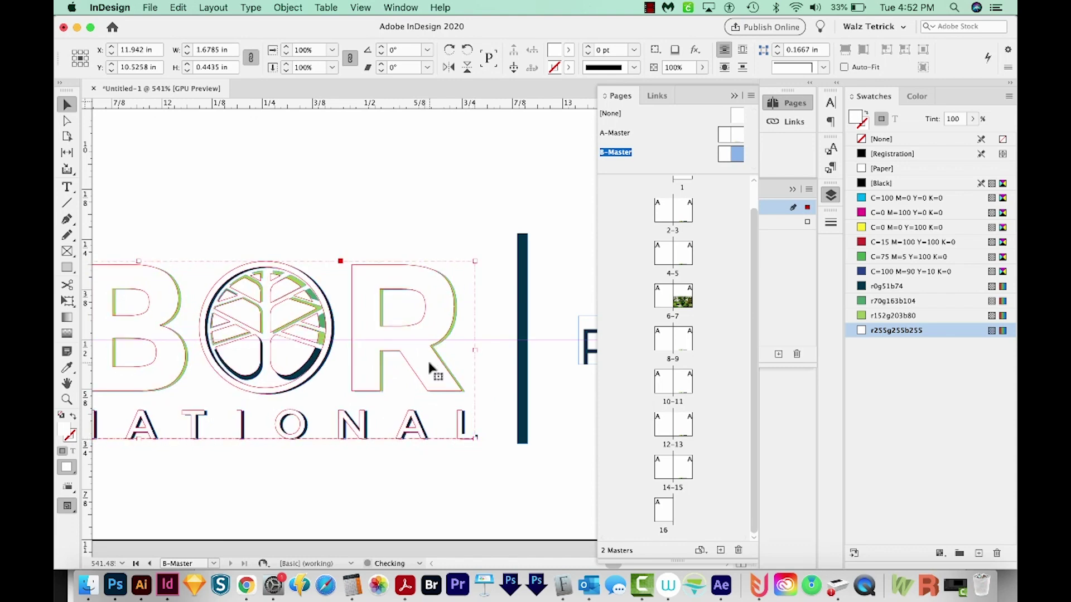
pyautogui.press('Right')
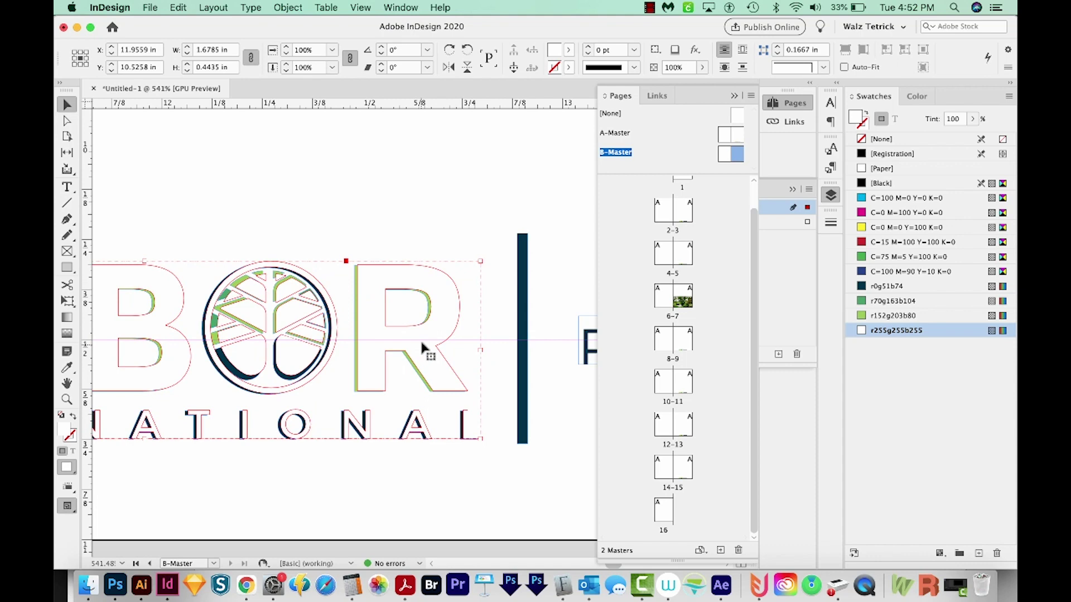
pyautogui.moveTo(418, 340); pyautogui.dragTo(416, 342)
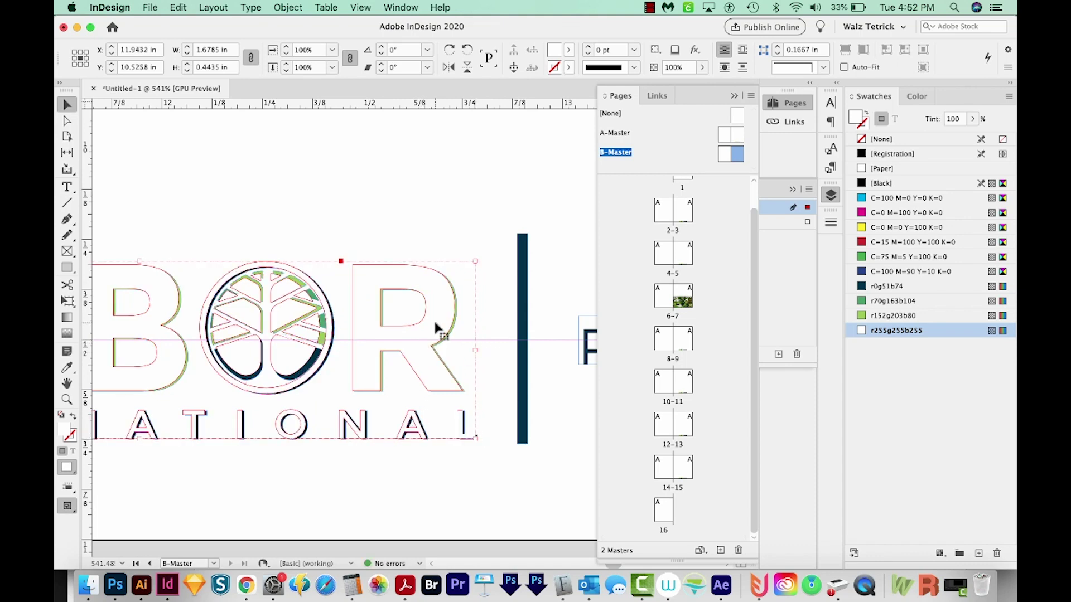
pyautogui.scroll(-3, 438, 329)
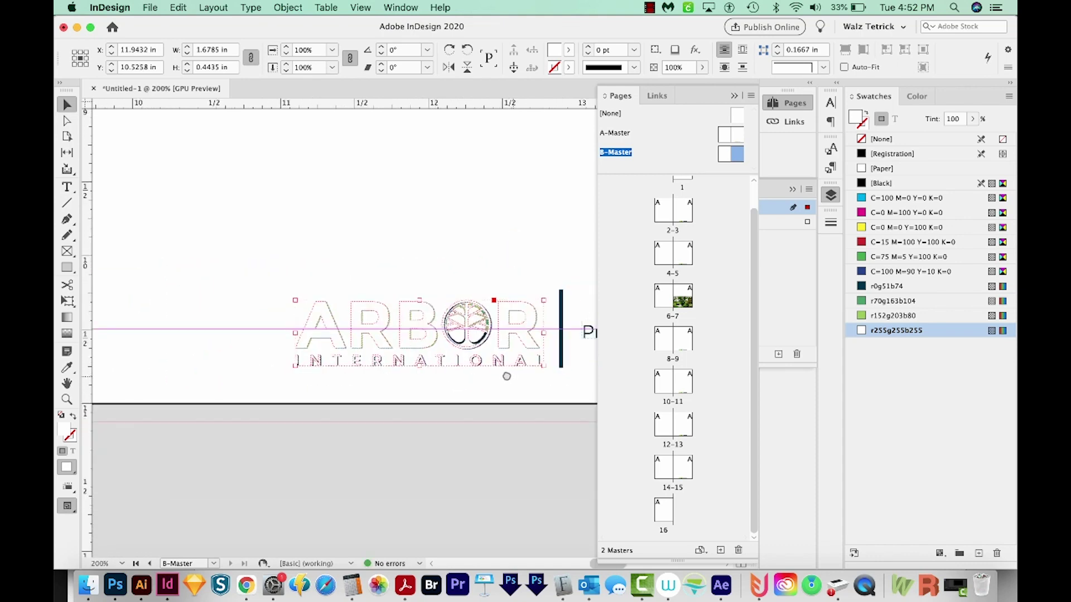
pyautogui.scroll(-2, 438, 368)
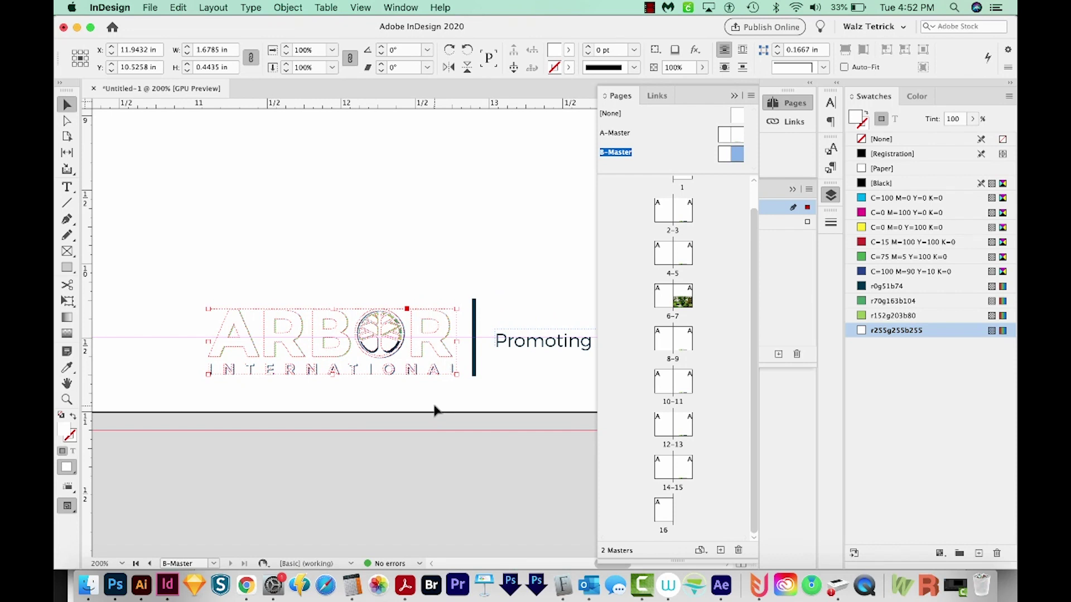
# Step: Delete the green ARBOR logo beneath the white one, with one undo afterward
pyautogui.click(416, 343)
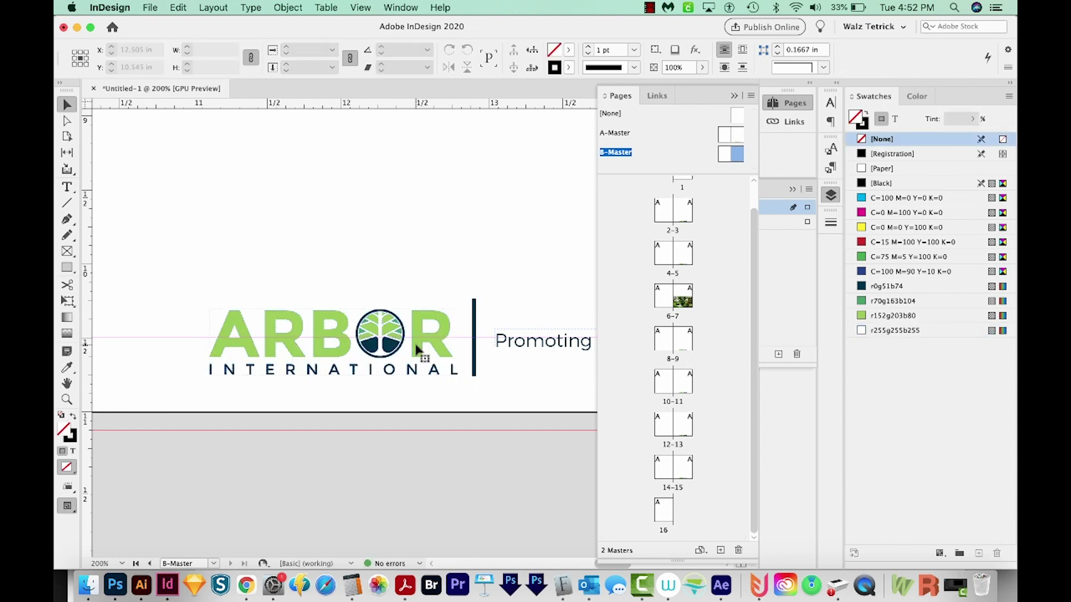
pyautogui.click(416, 347)
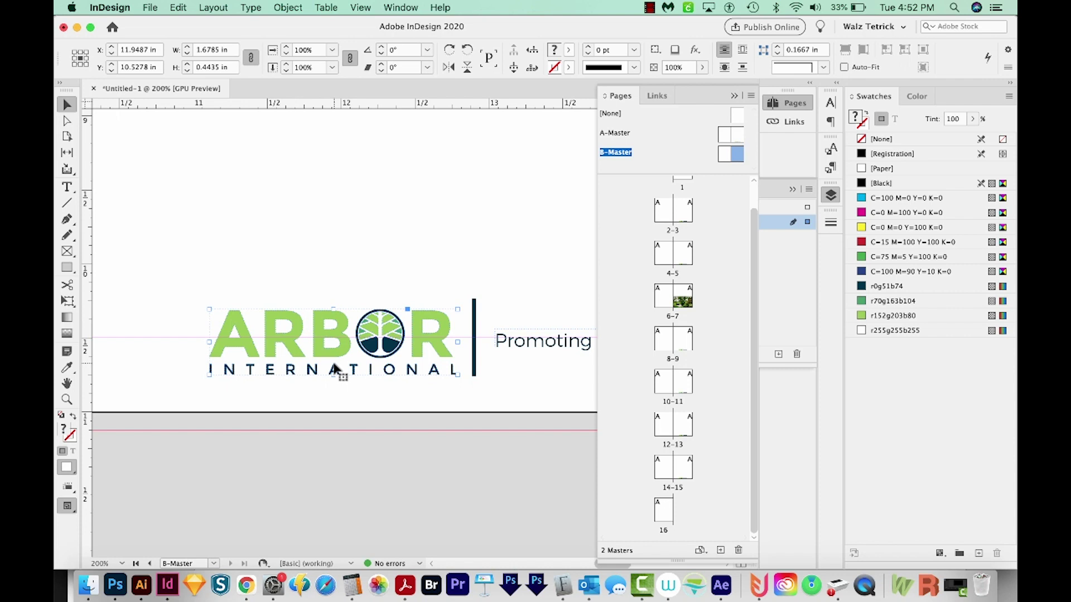
pyautogui.press('Delete')
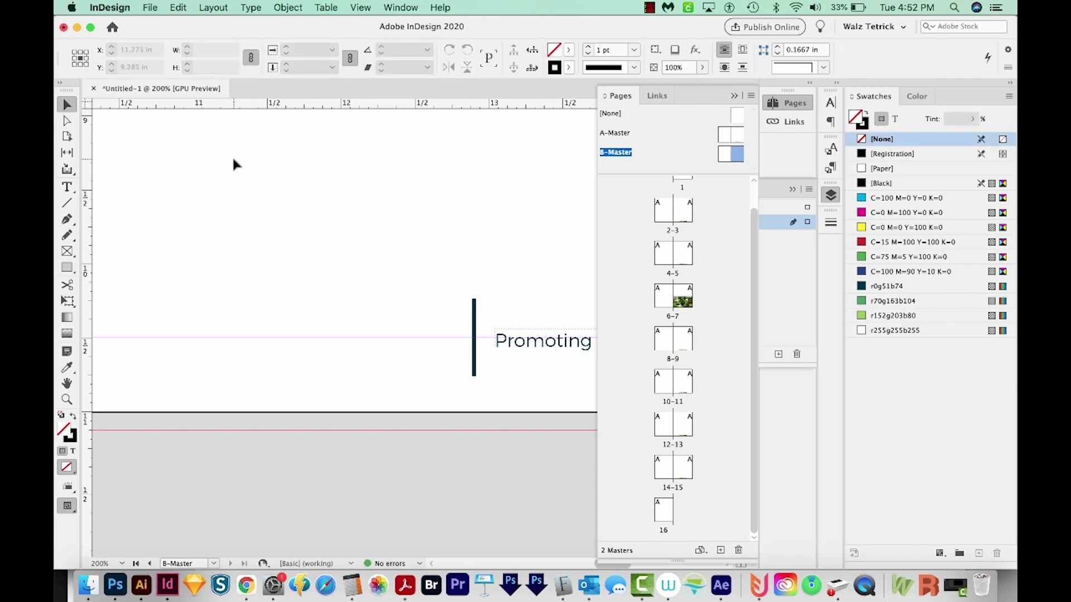
pyautogui.press('super+z')
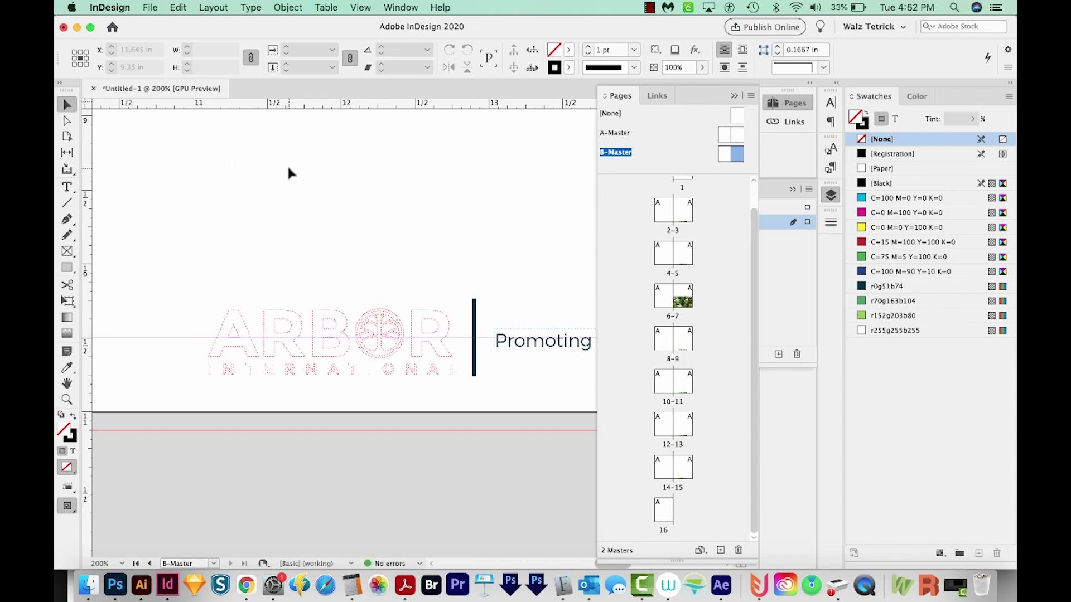
pyautogui.click(288, 8)
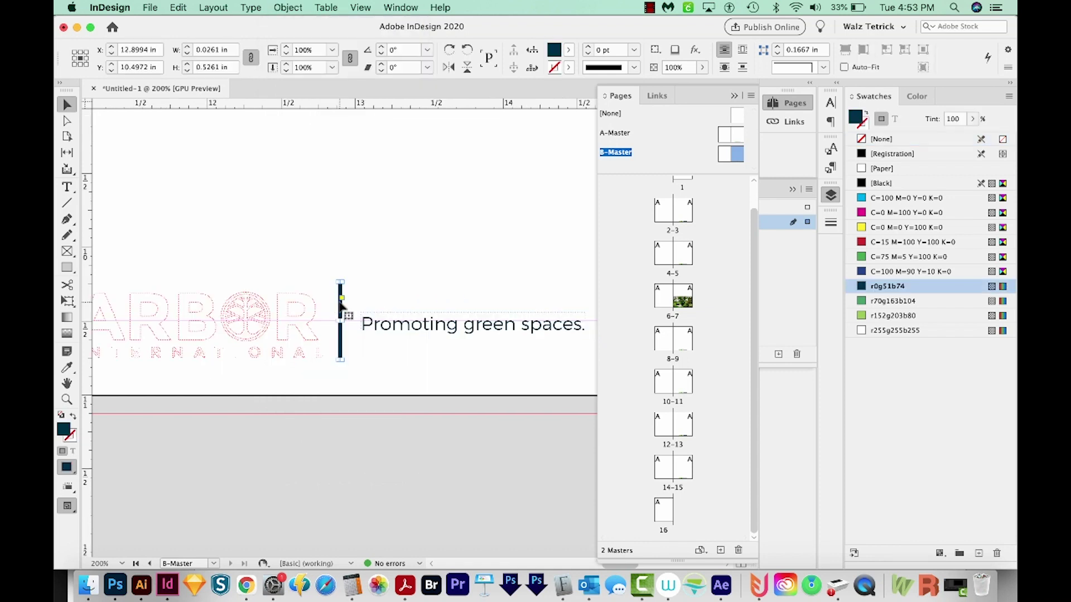
# Step: Colour the 'Promoting green spaces.' tagline Paper white and apply B-Master to page 7
pyautogui.click(893, 169)
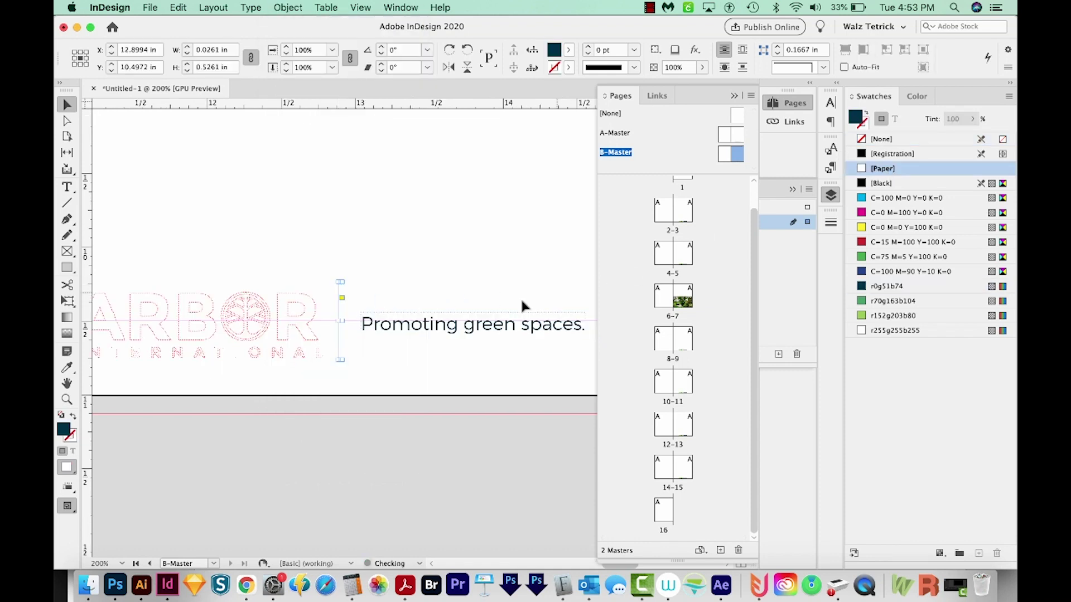
pyautogui.doubleClick(419, 324)
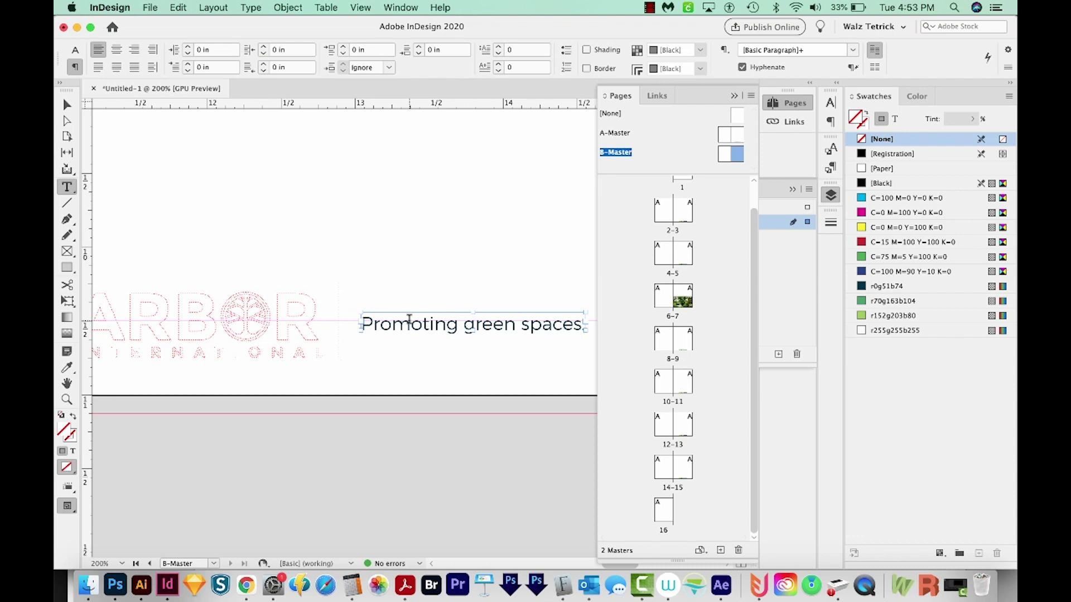
pyautogui.doubleClick(409, 324)
pyautogui.tripleClick(442, 324)
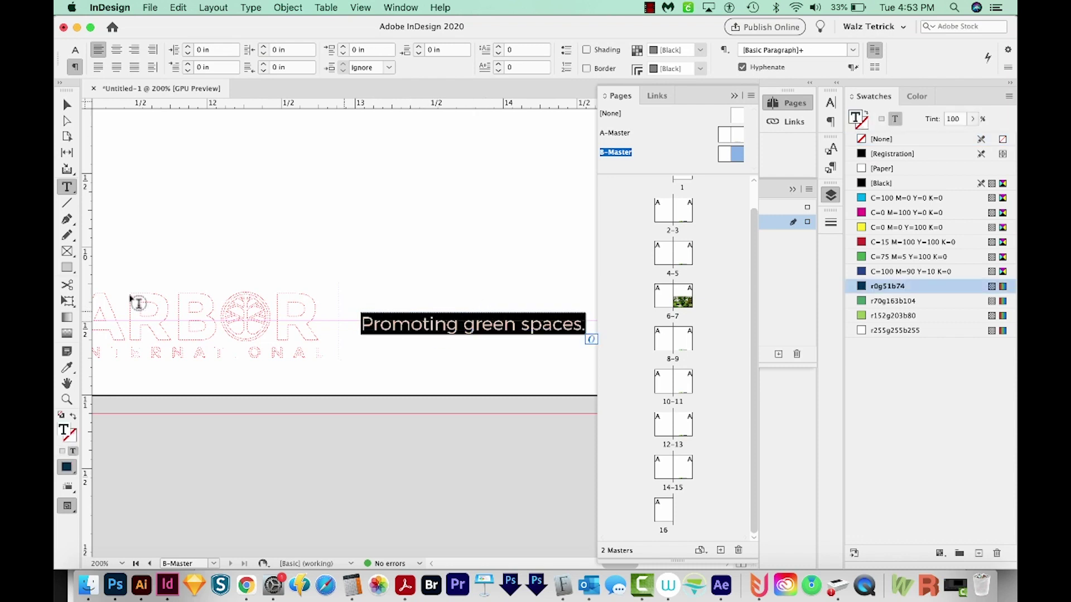
pyautogui.click(883, 168)
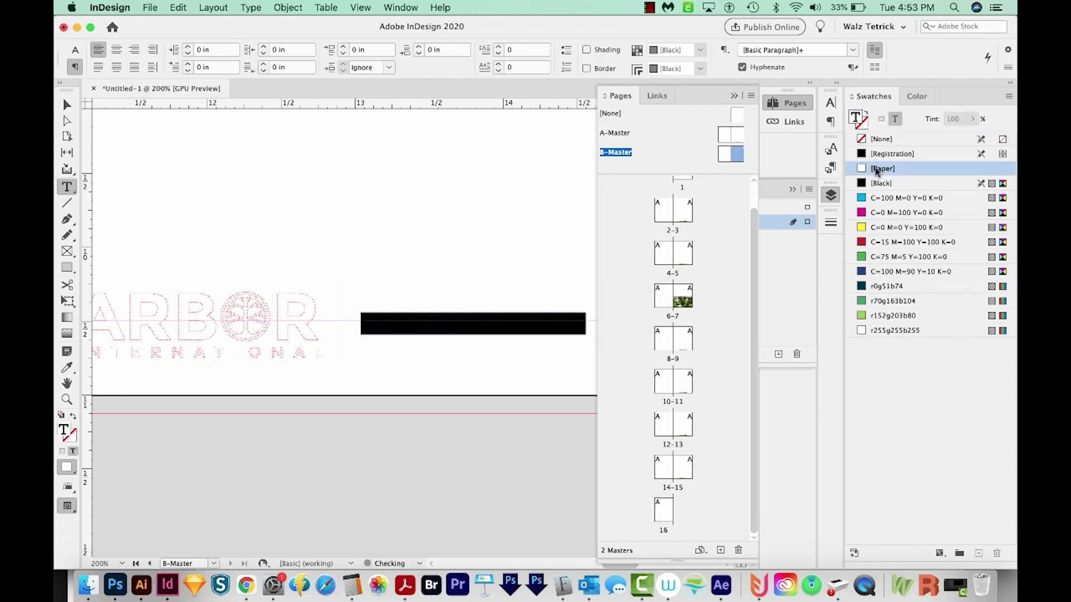
pyautogui.press('Escape')
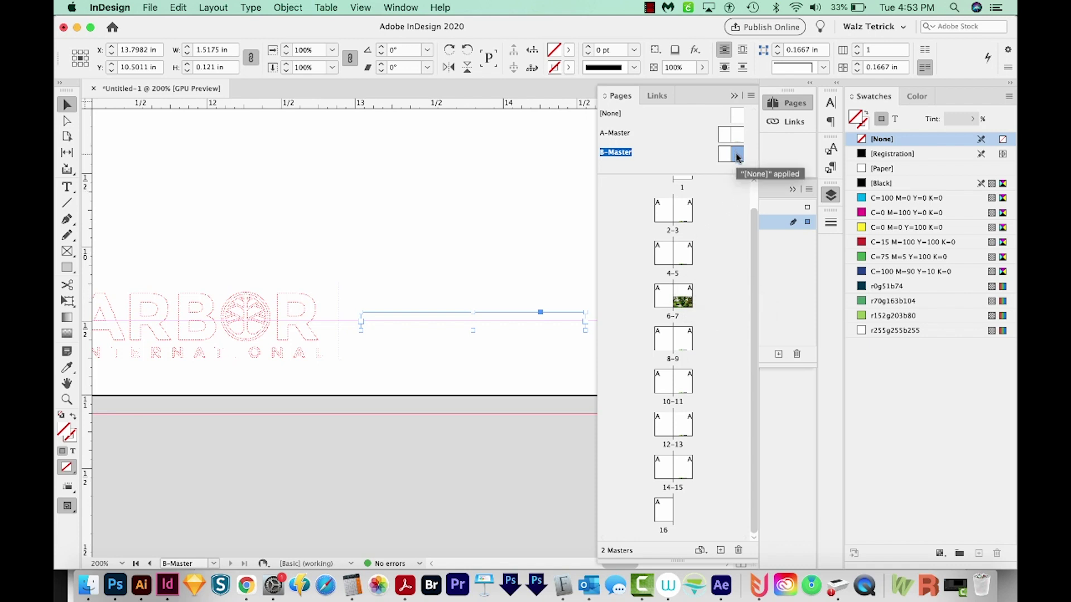
pyautogui.moveTo(736, 154); pyautogui.dragTo(684, 295)
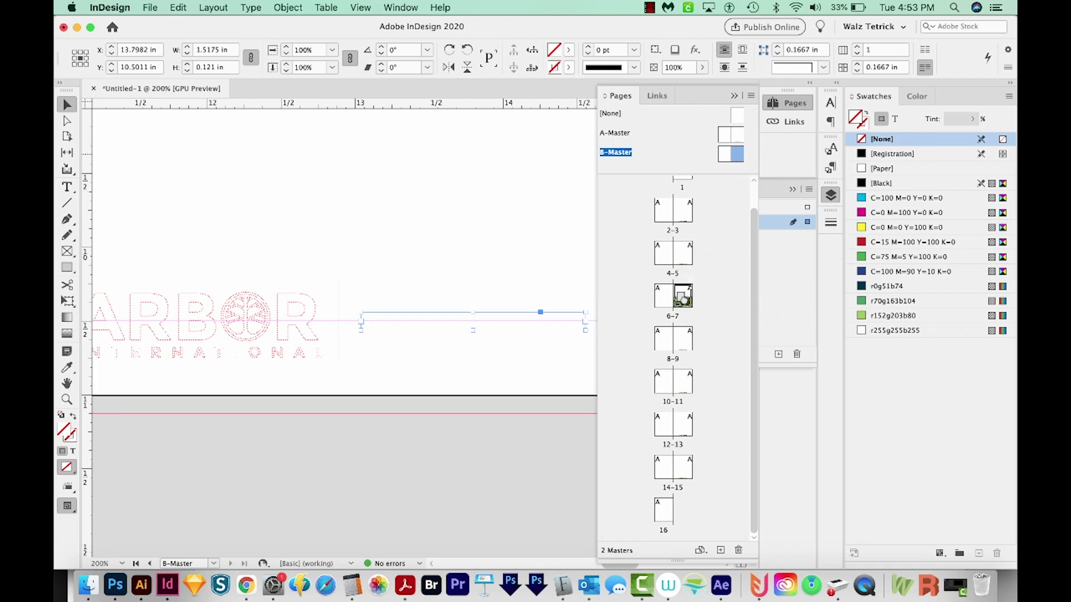
# Step: View page 7 to check the B-Master footer, then reopen B-Master for editing
pyautogui.doubleClick(683, 295)
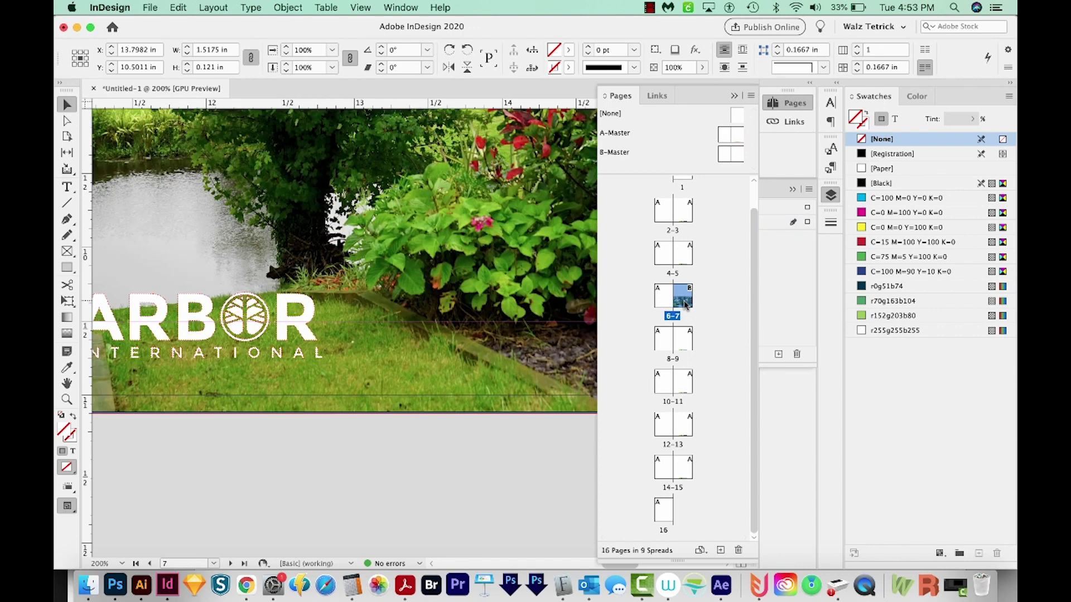
pyautogui.scroll(-3, 251, 349)
pyautogui.scroll(3, 251, 348)
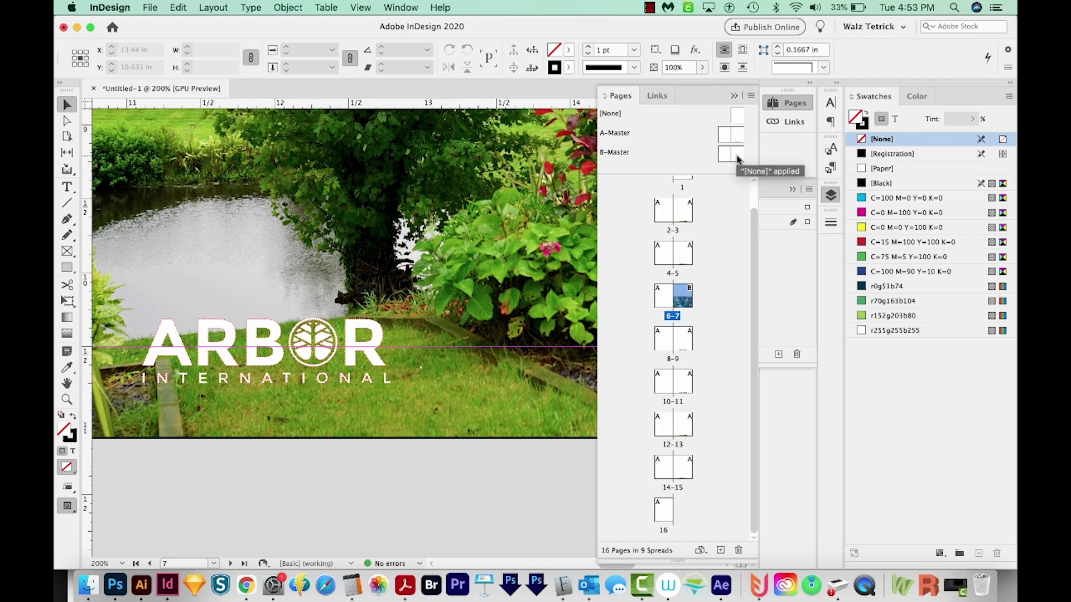
pyautogui.doubleClick(737, 159)
# Step: Move B-Master's footer logo and tagline onto Layer 2, lock it, and return to page 7
pyautogui.moveTo(581, 262); pyautogui.dragTo(297, 424)
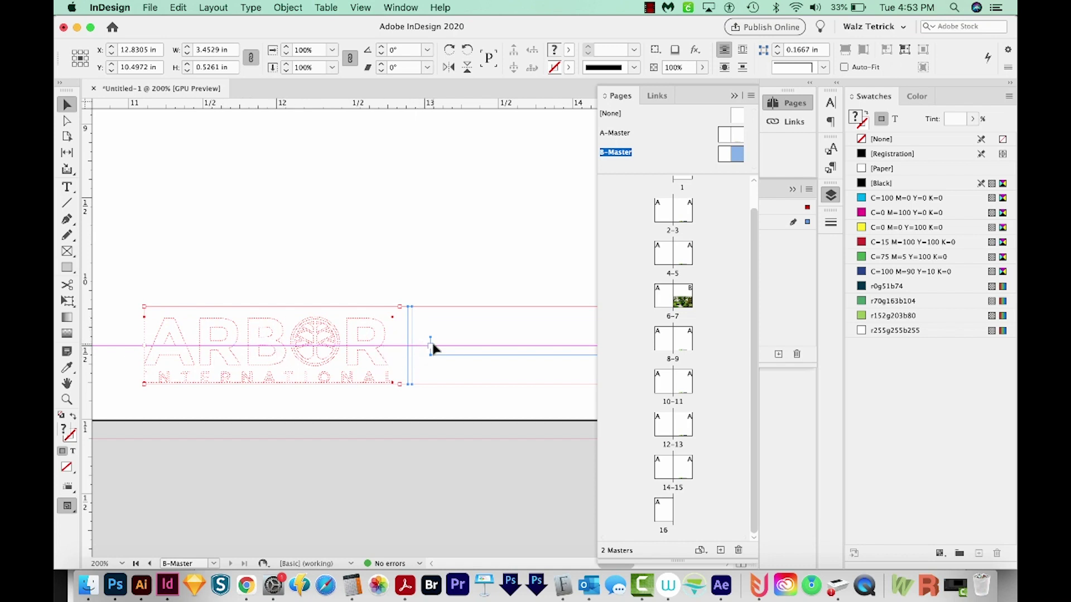
pyautogui.click(830, 194)
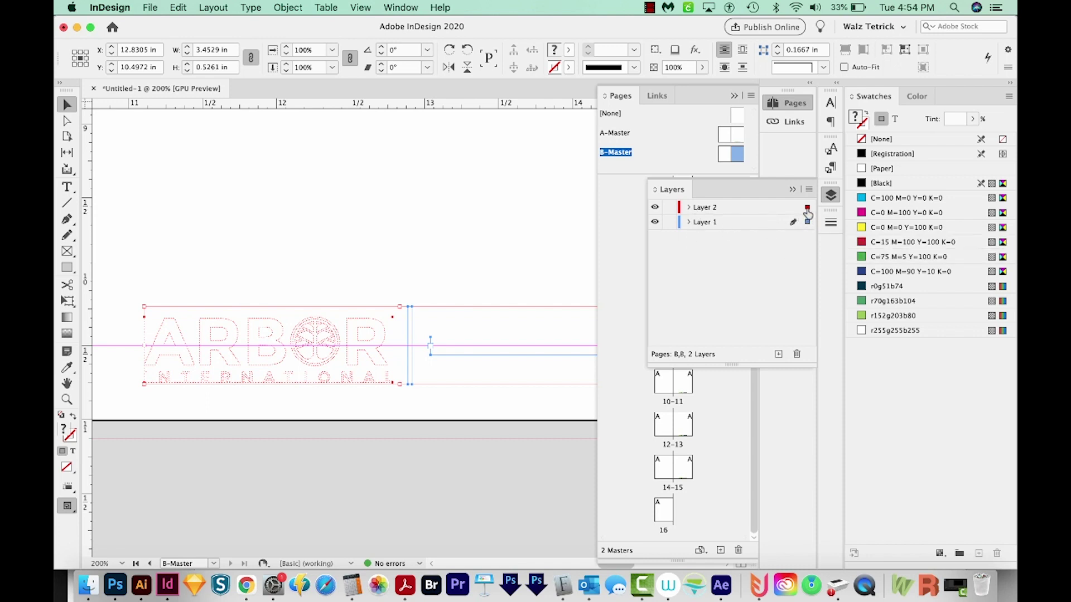
pyautogui.moveTo(807, 222); pyautogui.dragTo(807, 209)
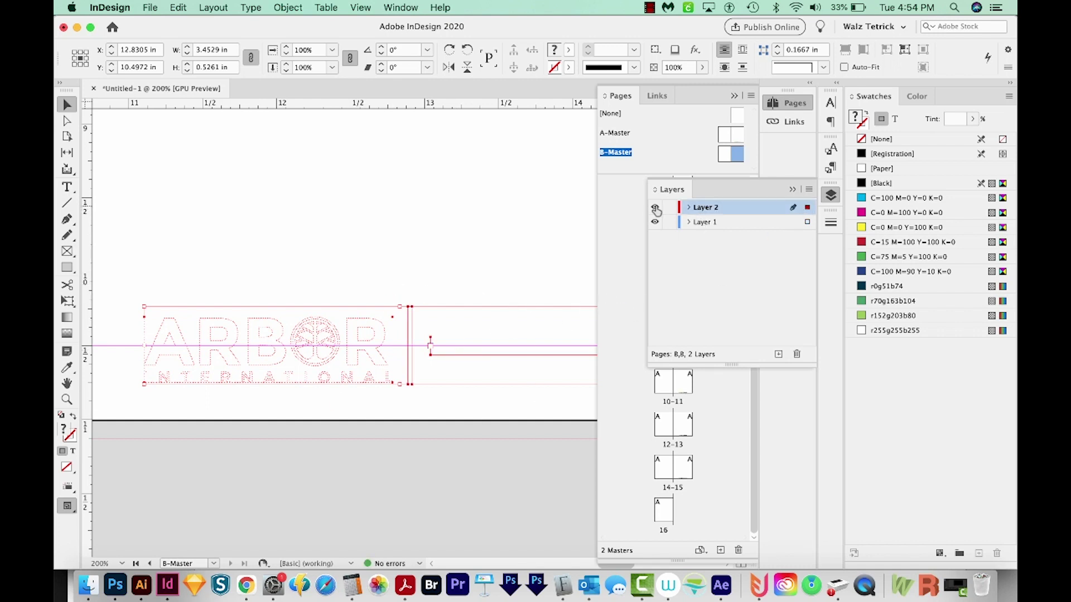
pyautogui.click(672, 207)
pyautogui.click(725, 430)
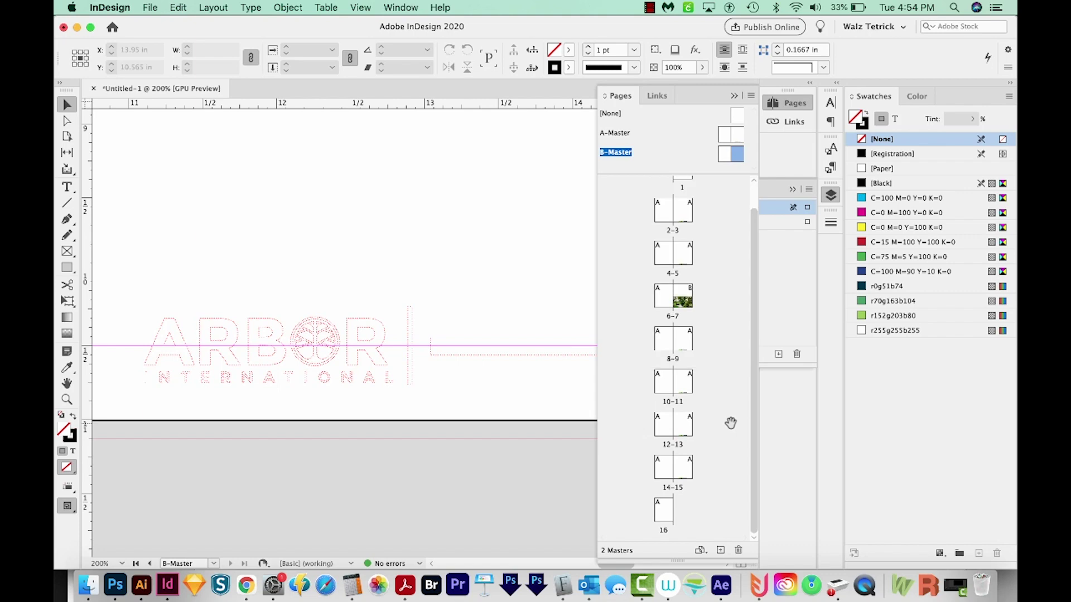
pyautogui.doubleClick(684, 297)
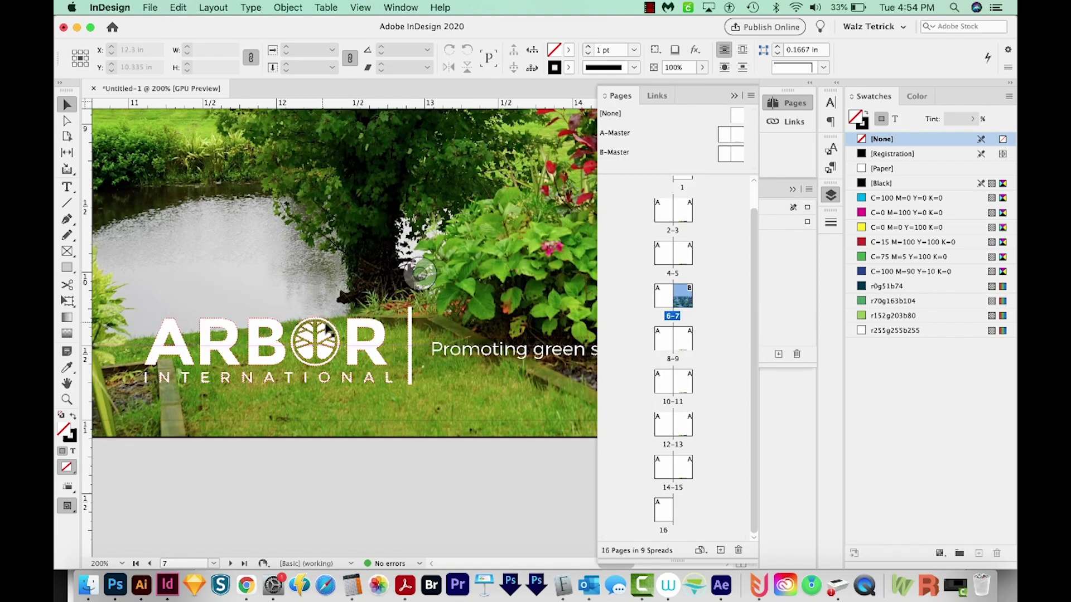
# Step: Zoom out so the whole of spread 6-7 fits the window
pyautogui.press('super+alt+0')
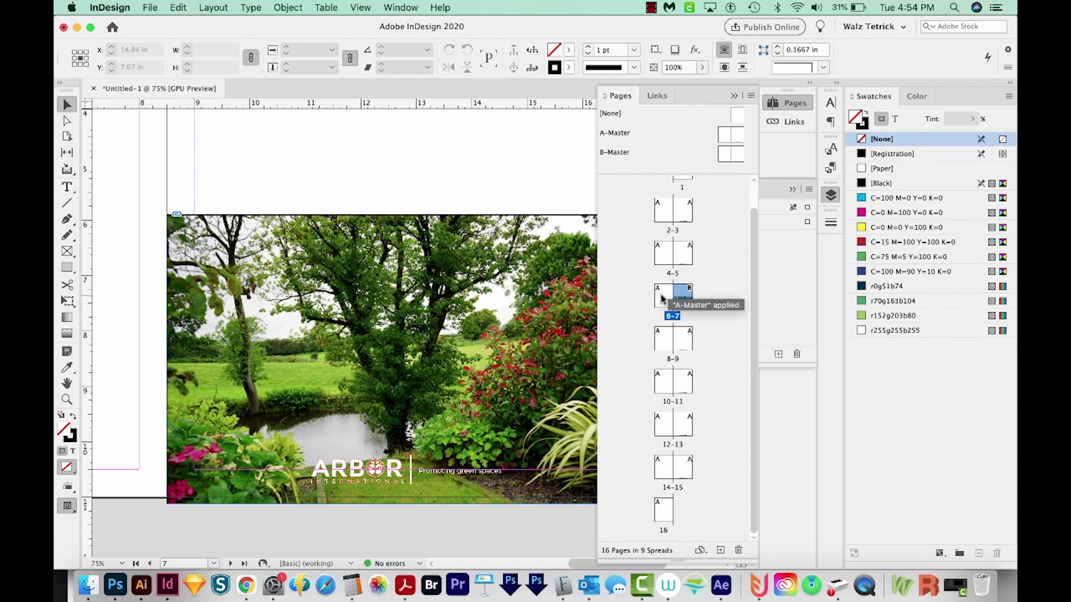
# Step: Select pages 5, 9 and 13 and apply B-Master to them with Apply Master to Pages
pyautogui.click(685, 261)
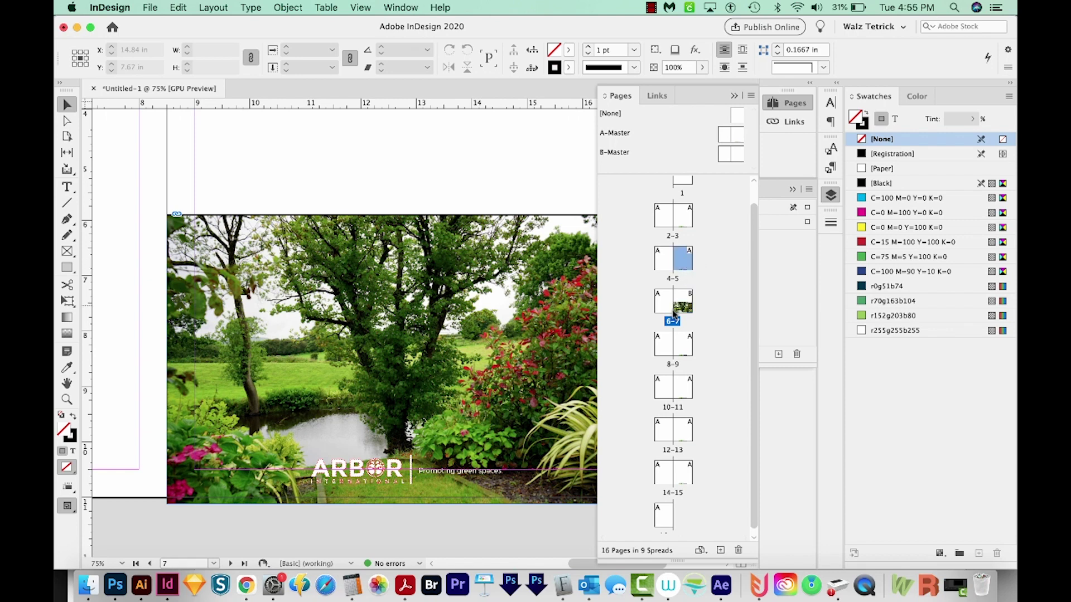
pyautogui.keyDown('super'); pyautogui.click(688, 343); pyautogui.keyUp('super')
pyautogui.keyDown('super'); pyautogui.click(688, 429); pyautogui.keyUp('super')
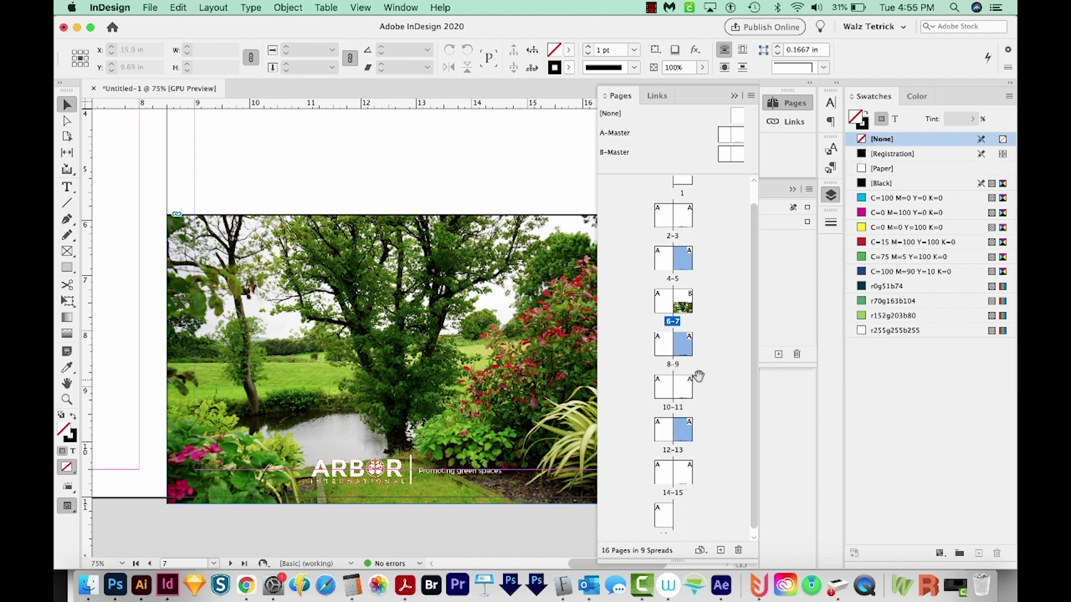
pyautogui.rightClick(682, 348)
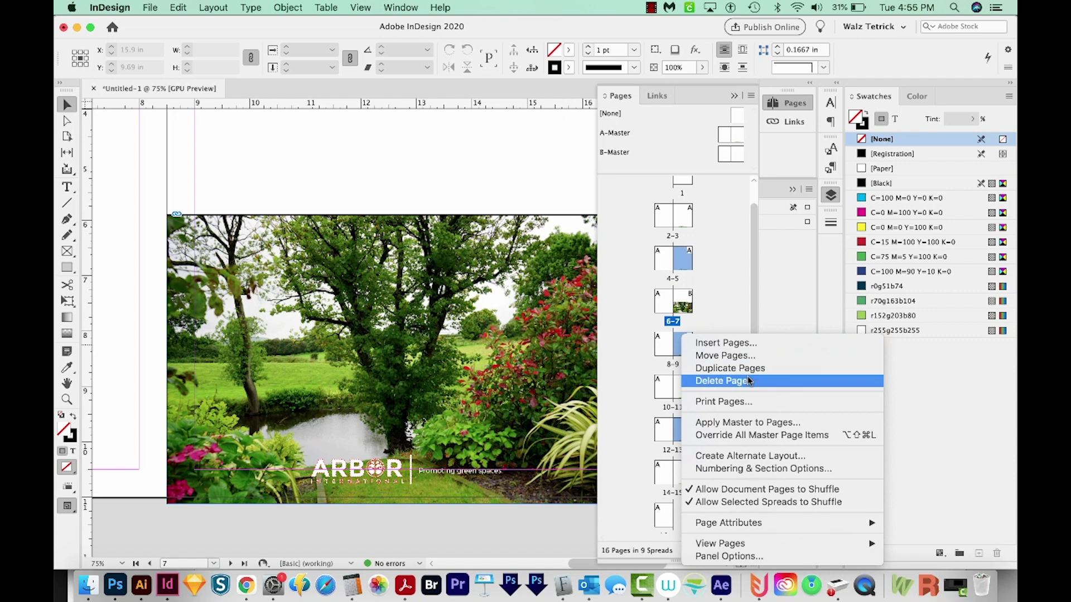
pyautogui.click(747, 423)
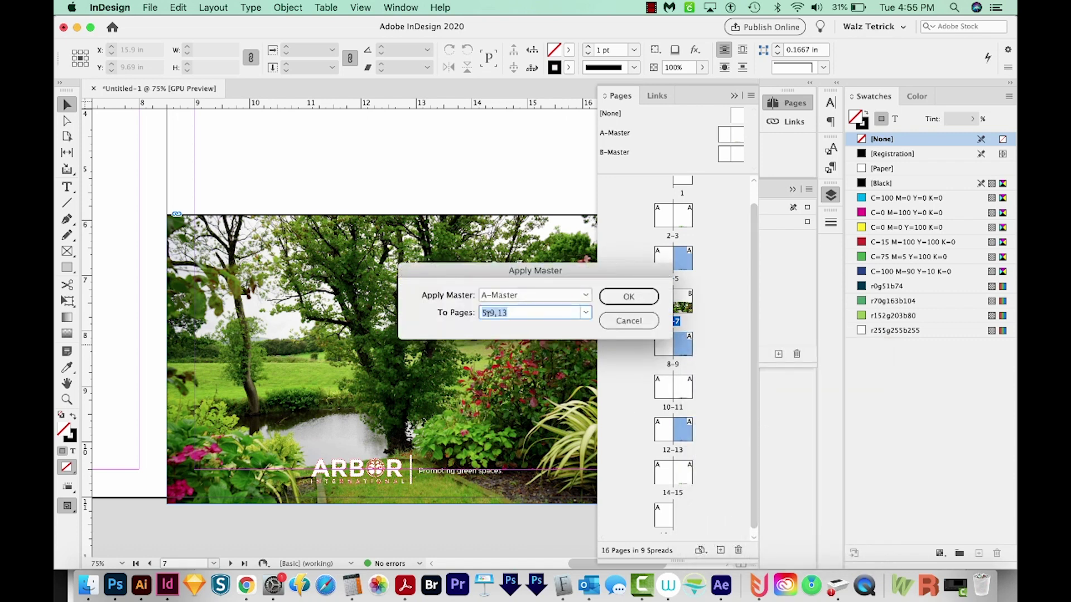
pyautogui.click(518, 313)
pyautogui.click(585, 295)
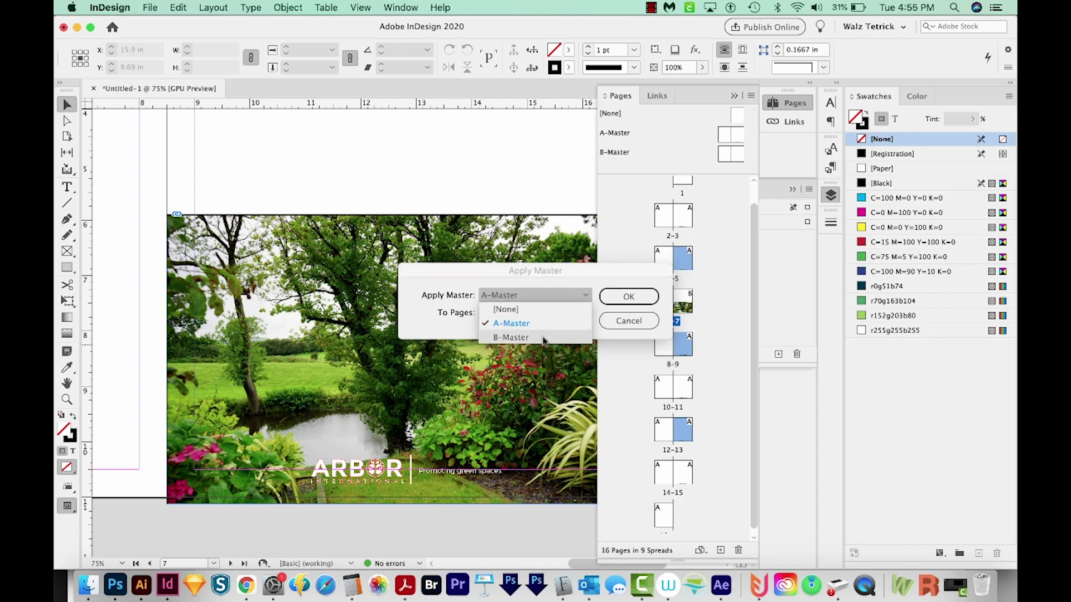
pyautogui.click(511, 336)
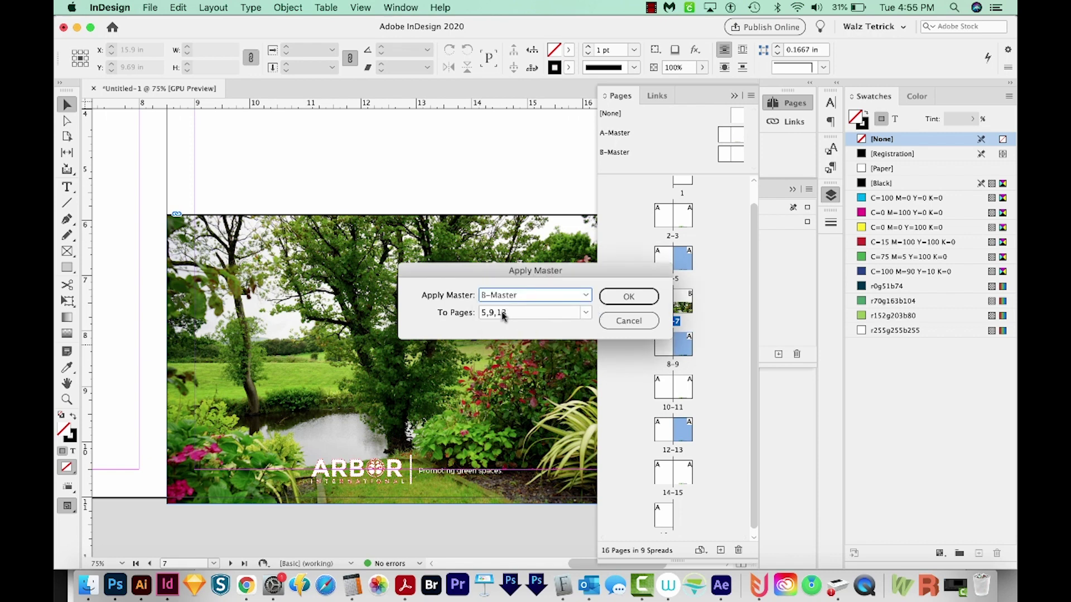
pyautogui.click(629, 297)
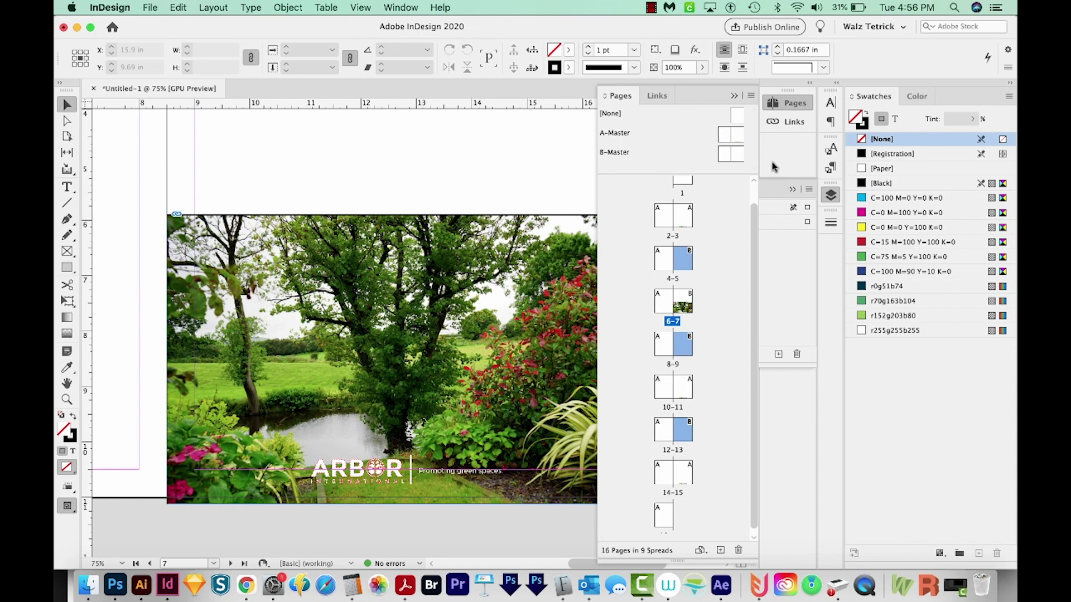
# Step: On A-Master, copy the tagline frame to the bottom-right footer corner, empty it and right-align it
pyautogui.doubleClick(729, 138)
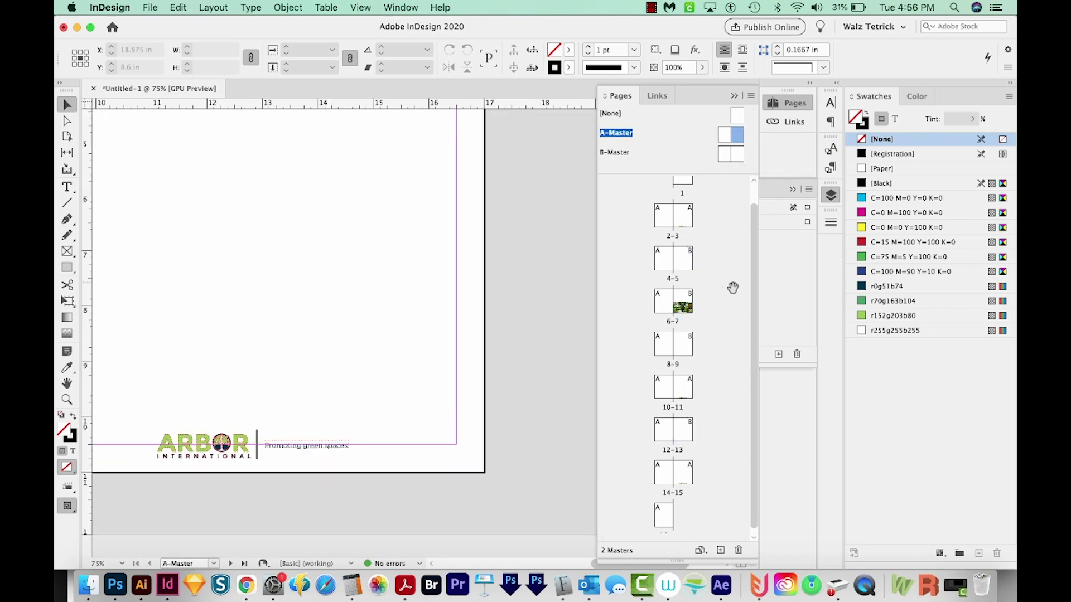
pyautogui.press('F7')
pyautogui.click(305, 445)
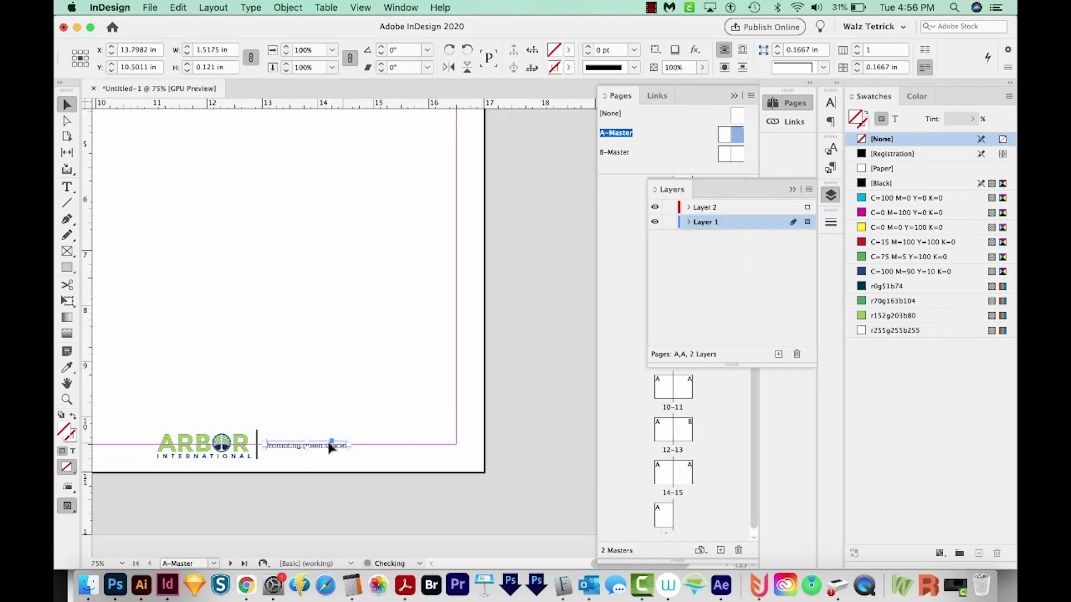
pyautogui.moveTo(295, 451); pyautogui.dragTo(400, 457)
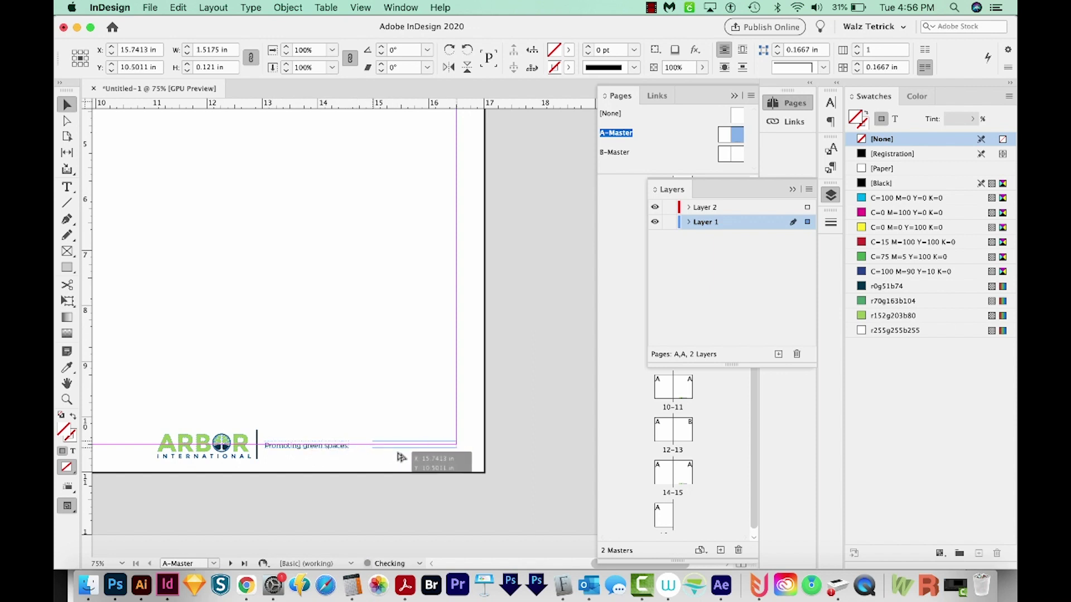
pyautogui.moveTo(400, 458); pyautogui.dragTo(403, 459)
pyautogui.doubleClick(403, 457)
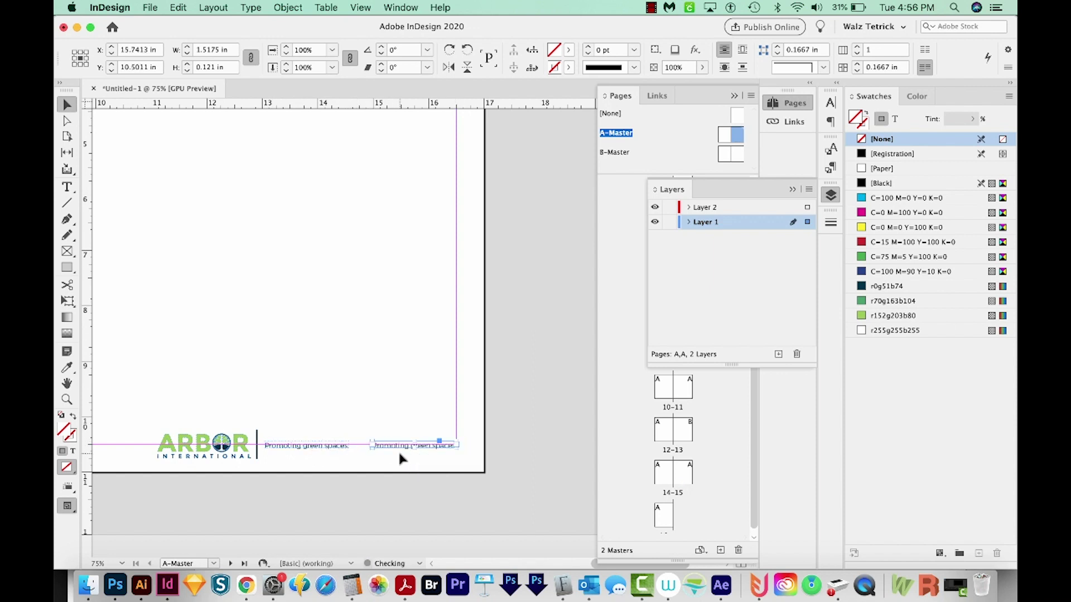
pyautogui.press('BackSpace')
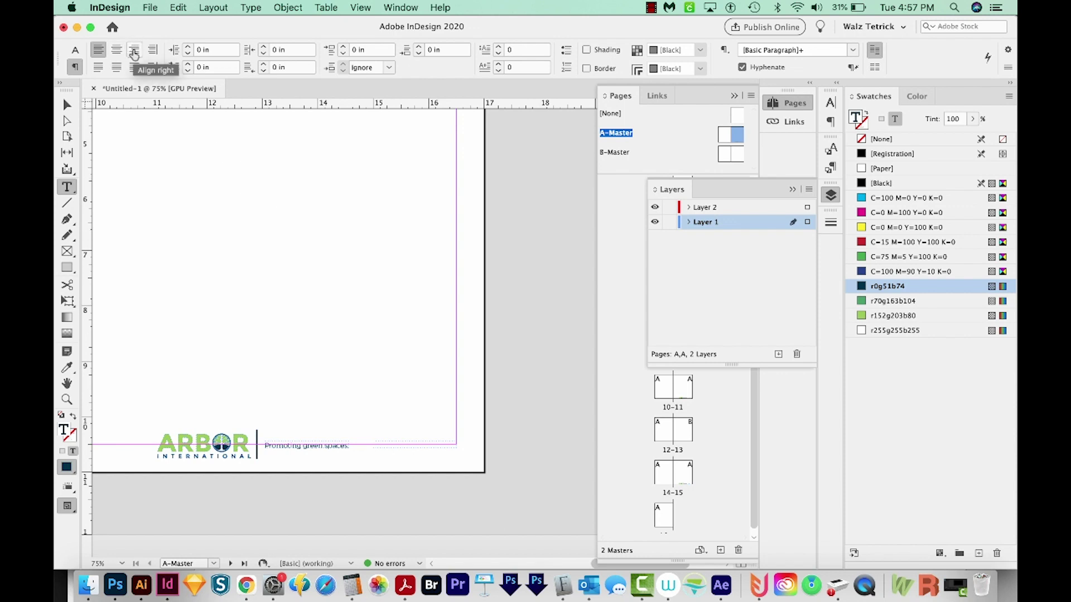
pyautogui.click(135, 52)
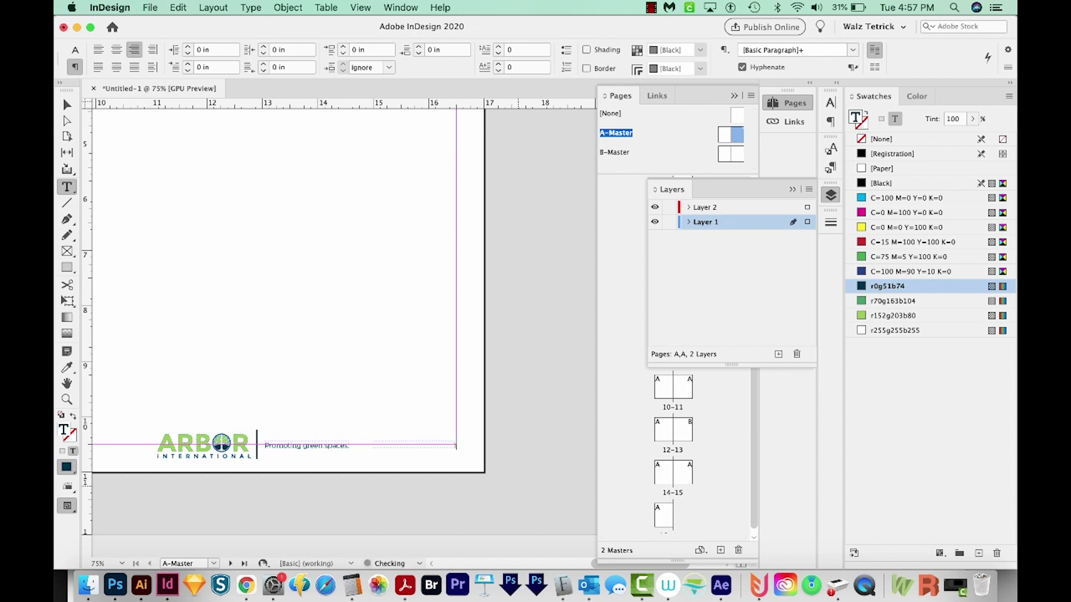
# Step: Check the footers on pages 3, 5, 11 and 15, then return to A-Master's empty corner frame
pyautogui.click(679, 228)
pyautogui.doubleClick(679, 225)
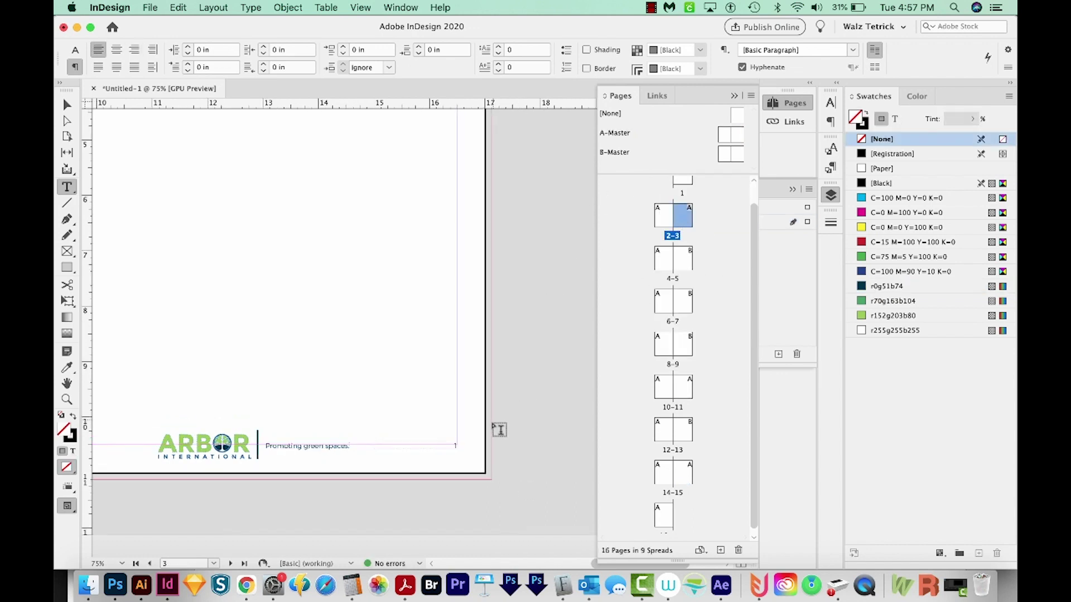
pyautogui.click(691, 260)
pyautogui.doubleClick(689, 386)
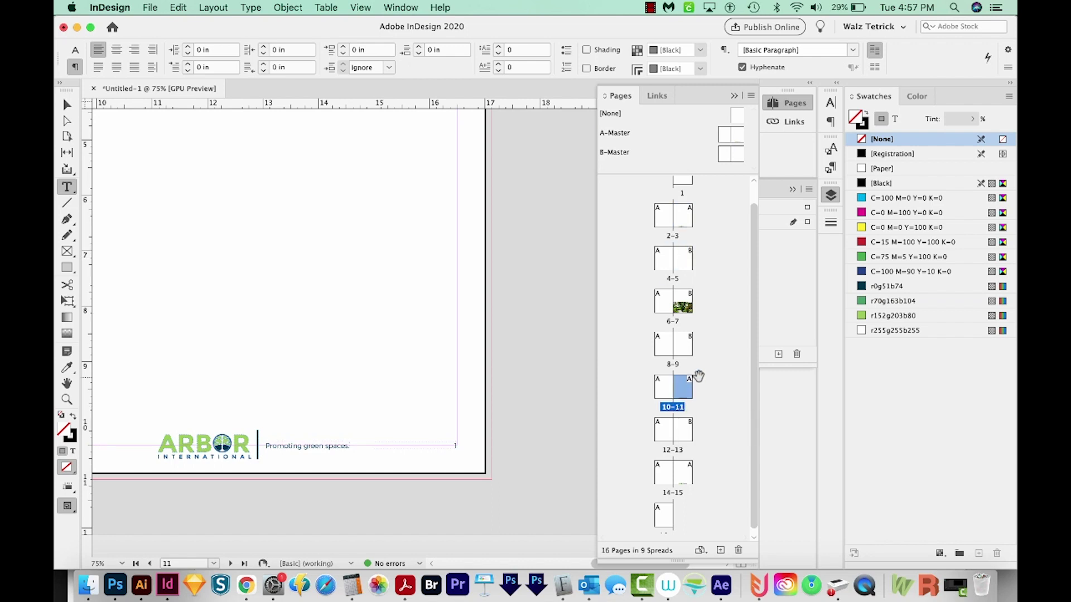
pyautogui.doubleClick(682, 479)
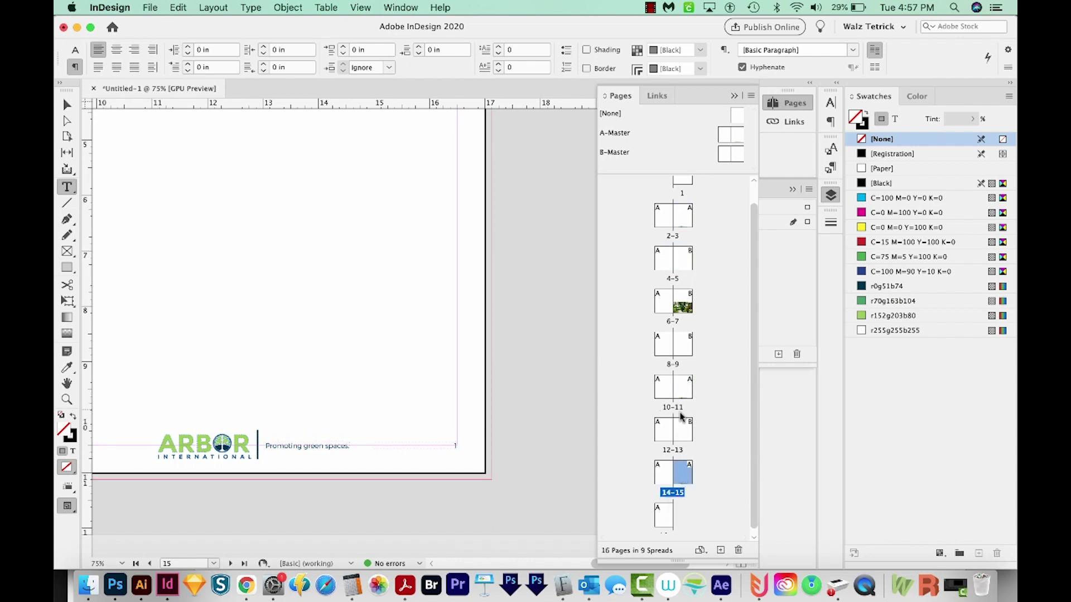
pyautogui.doubleClick(738, 134)
pyautogui.click(455, 444)
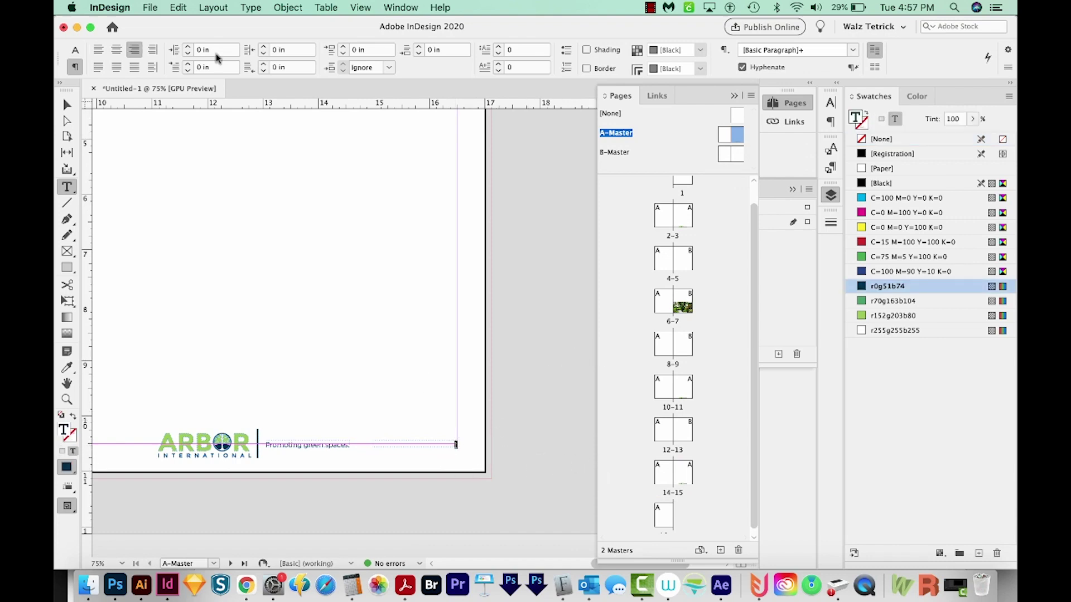
pyautogui.click(287, 8)
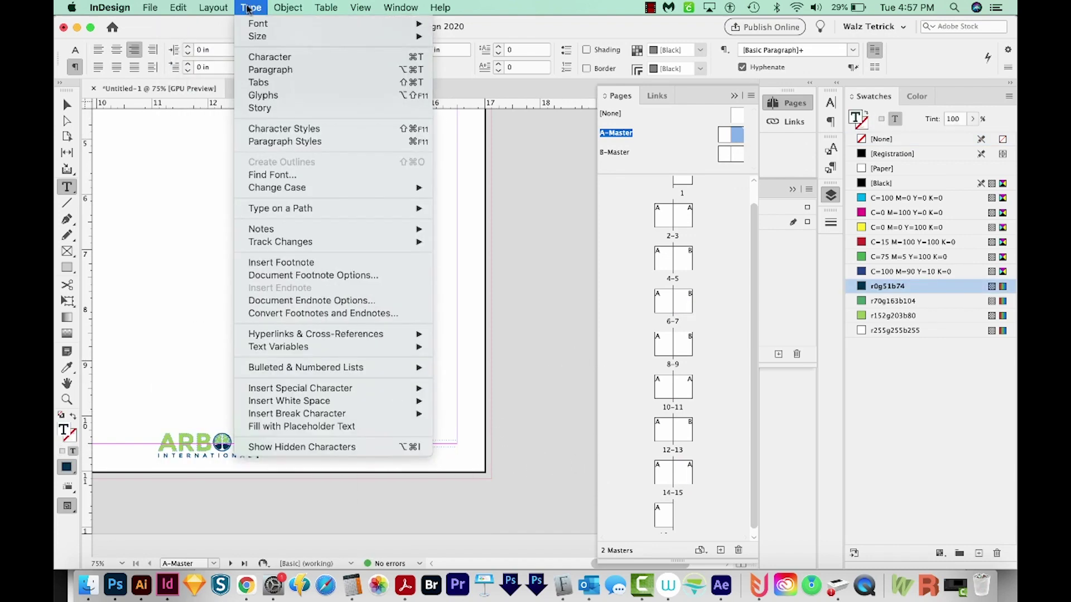
pyautogui.moveTo(300, 389)
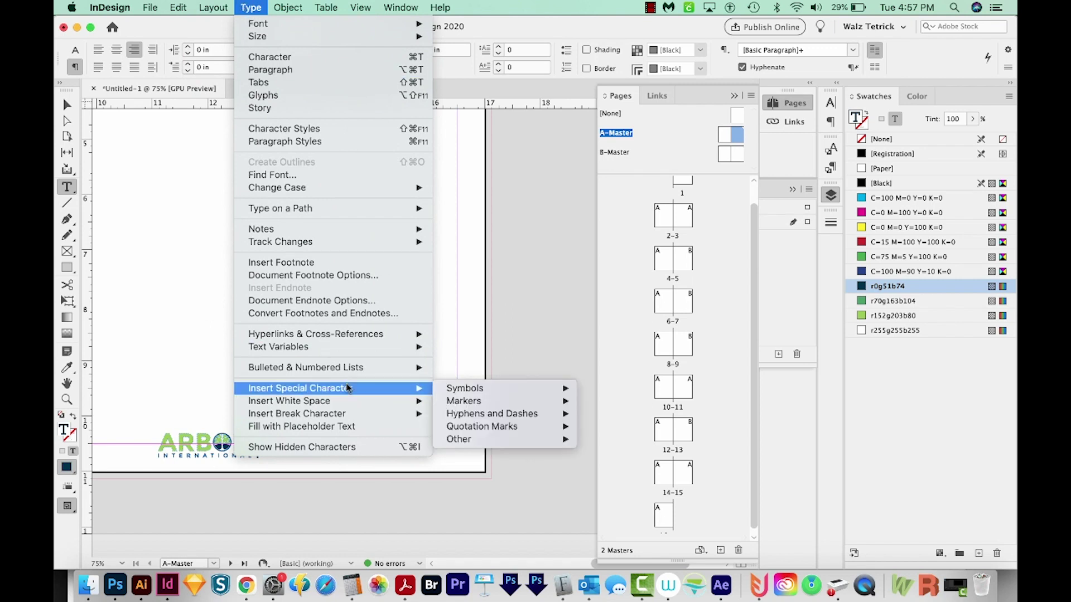
pyautogui.moveTo(464, 401)
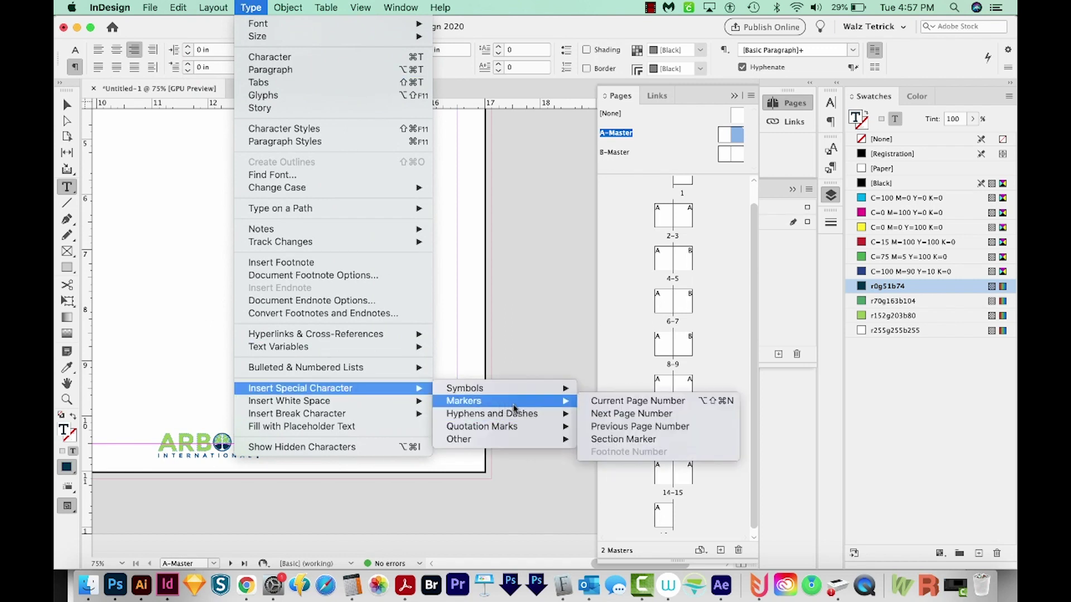
# Step: Insert an automatic page number and move a page-number frame to the left page's bottom-left corner
pyautogui.click(636, 401)
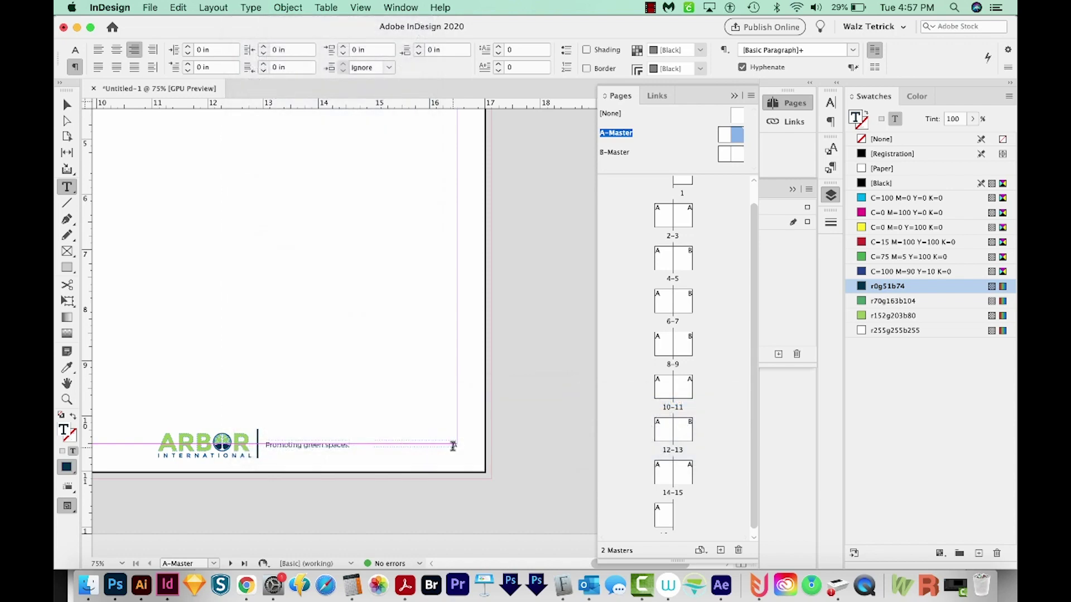
pyautogui.press('Escape')
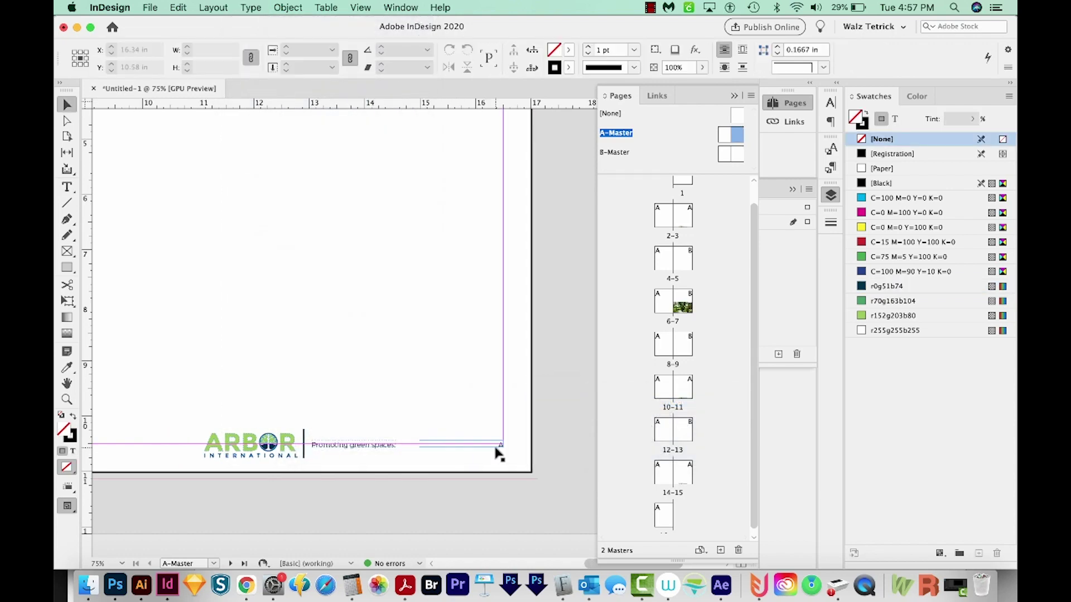
pyautogui.click(493, 448)
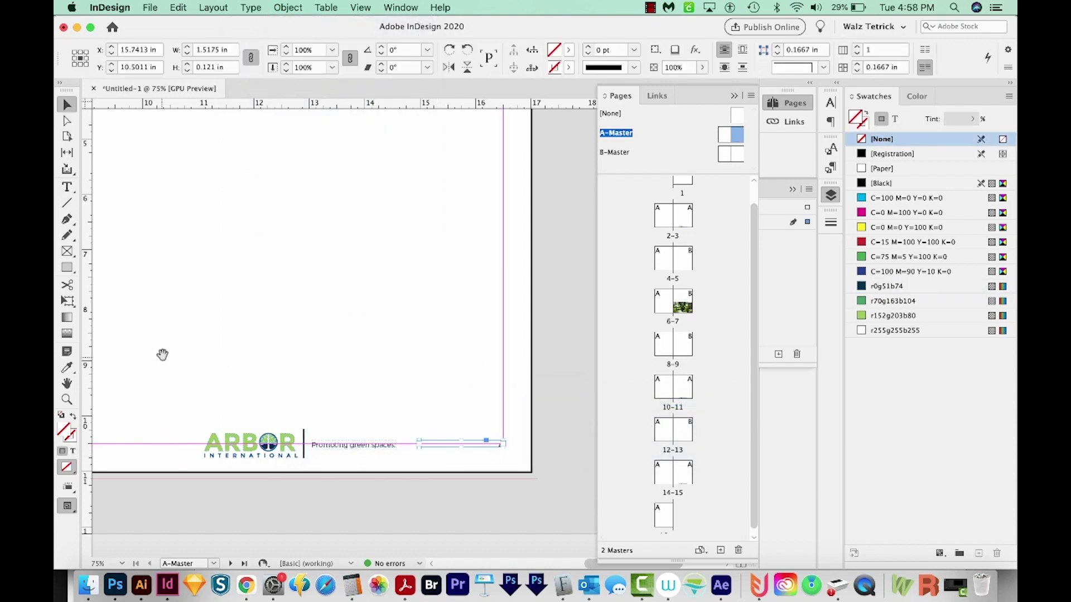
pyautogui.moveTo(166, 358); pyautogui.dragTo(299, 342)
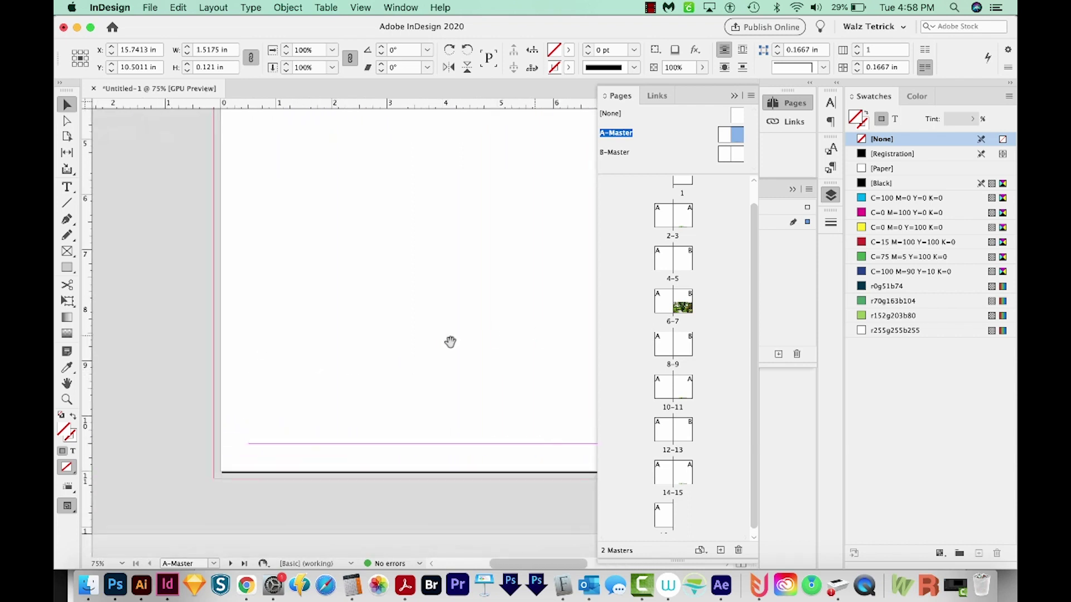
pyautogui.click(418, 322)
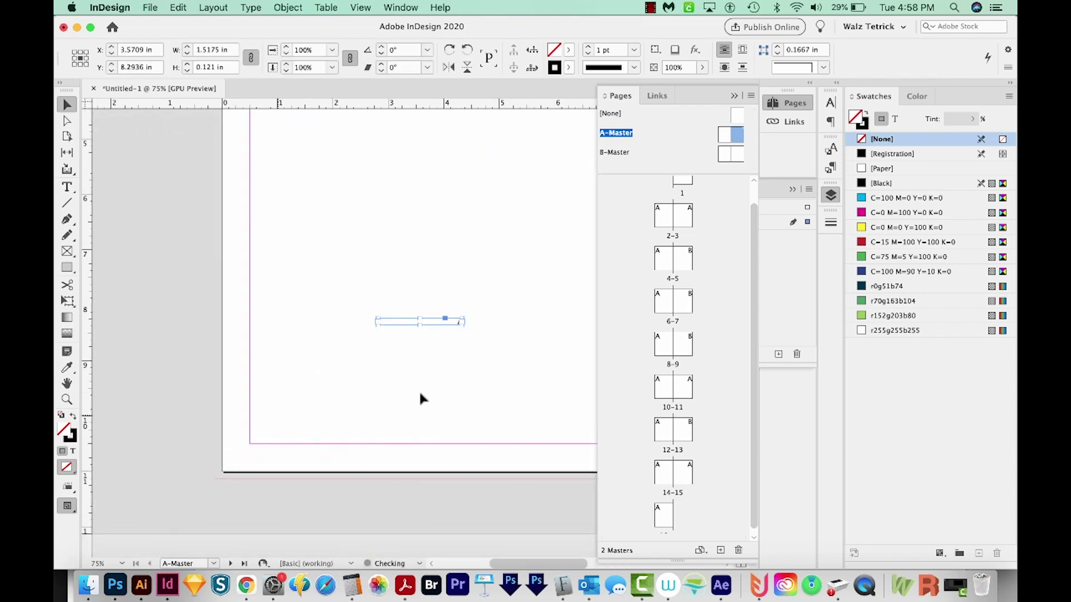
pyautogui.moveTo(435, 320)
pyautogui.mouseDown()
pyautogui.moveTo(325, 442)
pyautogui.moveTo(291, 445)
pyautogui.mouseUp()
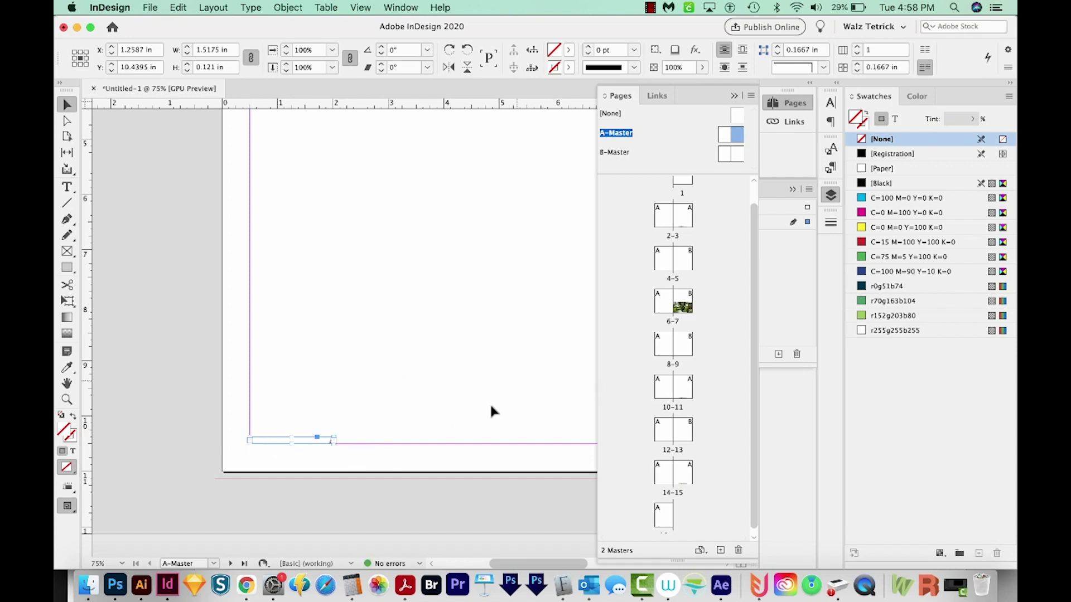
# Step: Left-align the left page's number, then select the right master page's footer items
pyautogui.doubleClick(300, 443)
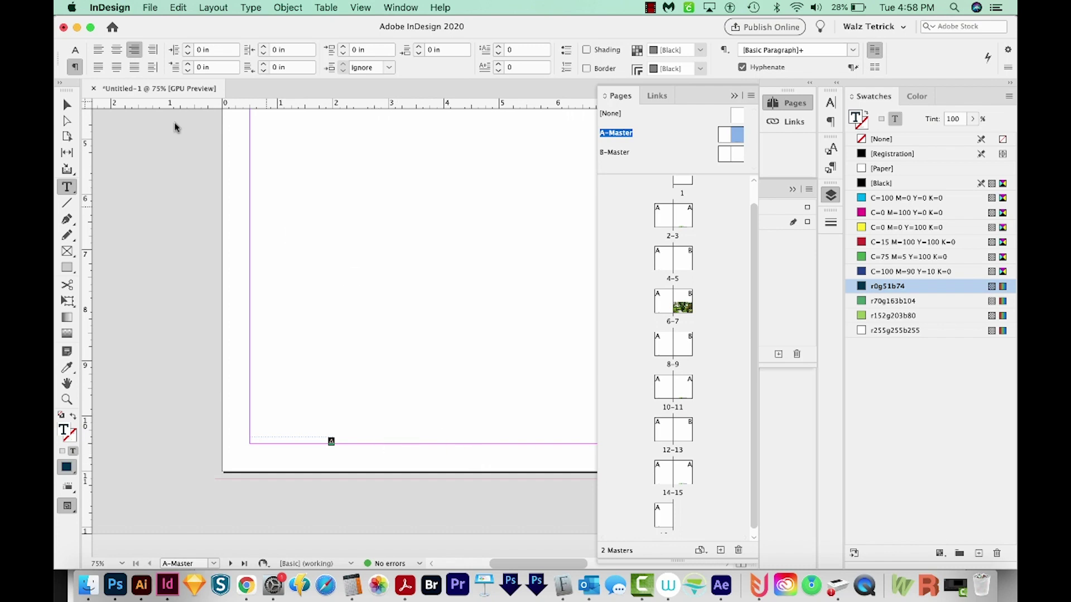
pyautogui.click(97, 56)
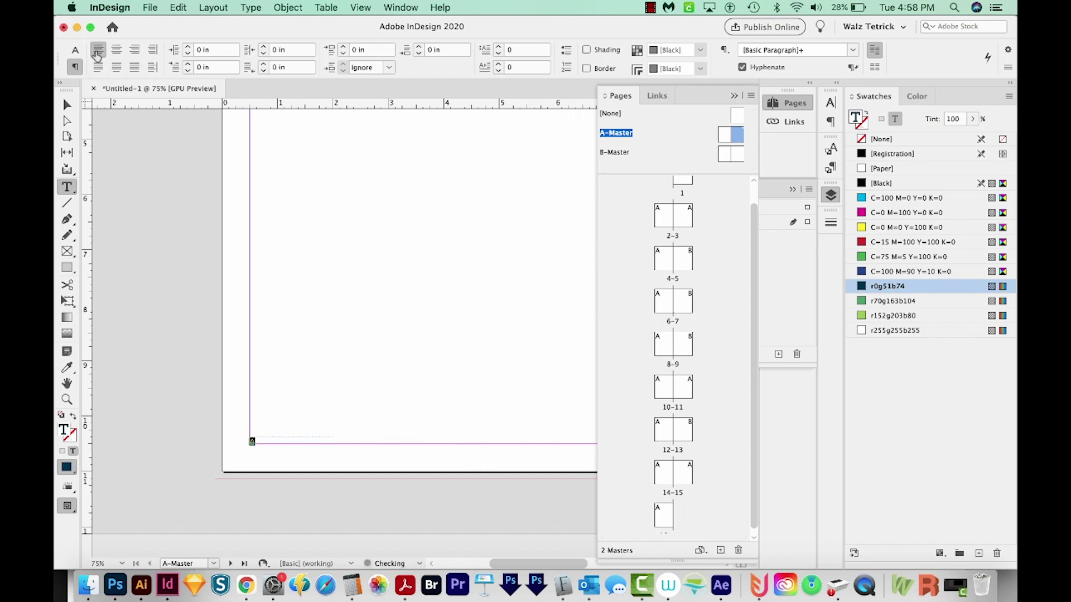
pyautogui.moveTo(502, 385); pyautogui.dragTo(186, 511)
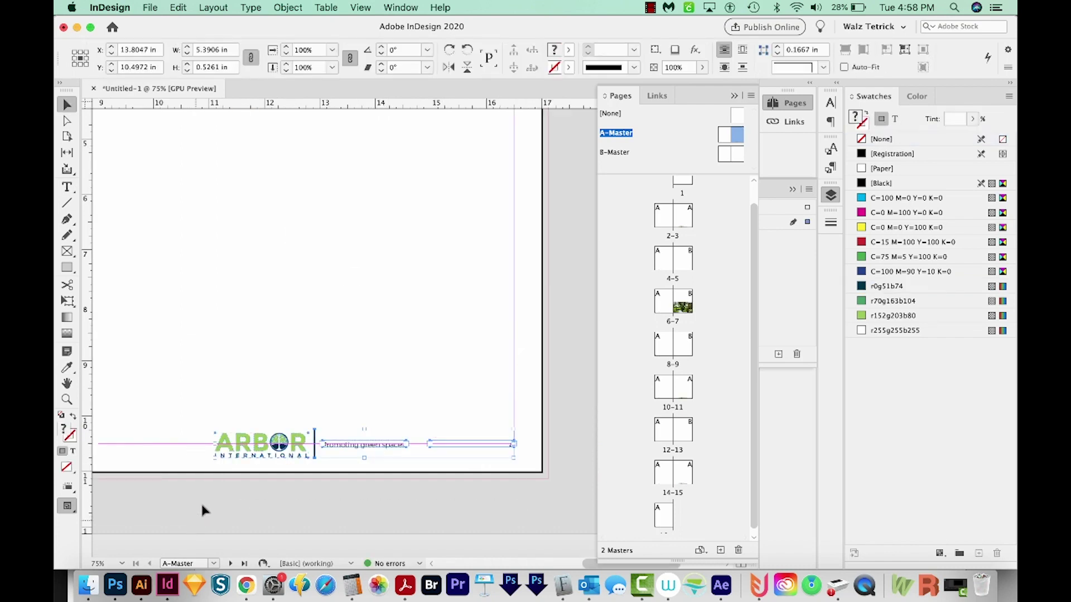
pyautogui.click(772, 338)
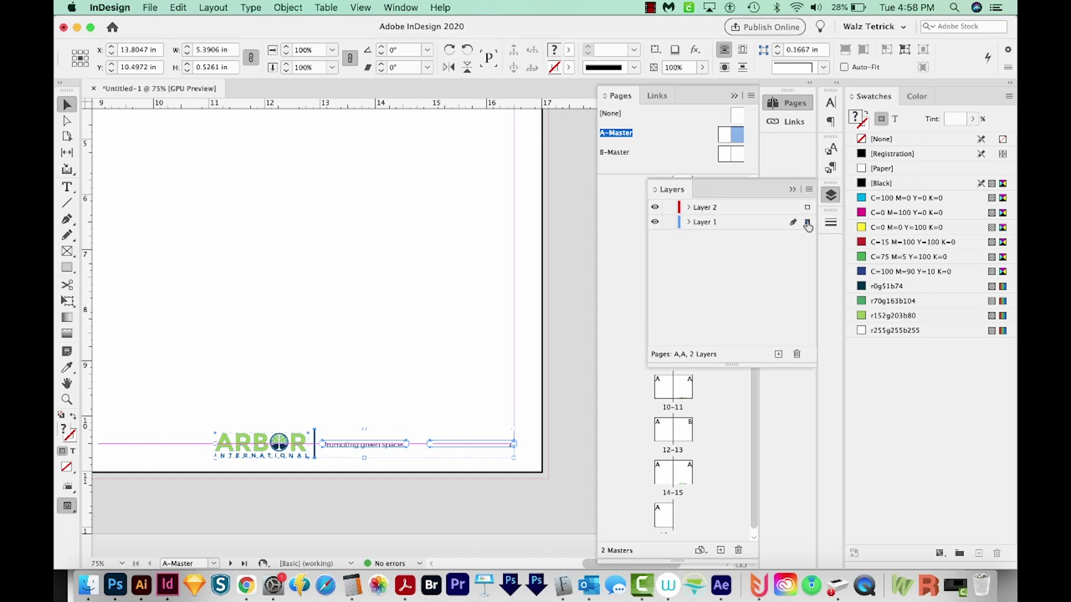
# Step: Move the selected page-number frames from Layer 1 to Layer 2 and close the Layers panel
pyautogui.moveTo(807, 224); pyautogui.dragTo(808, 216)
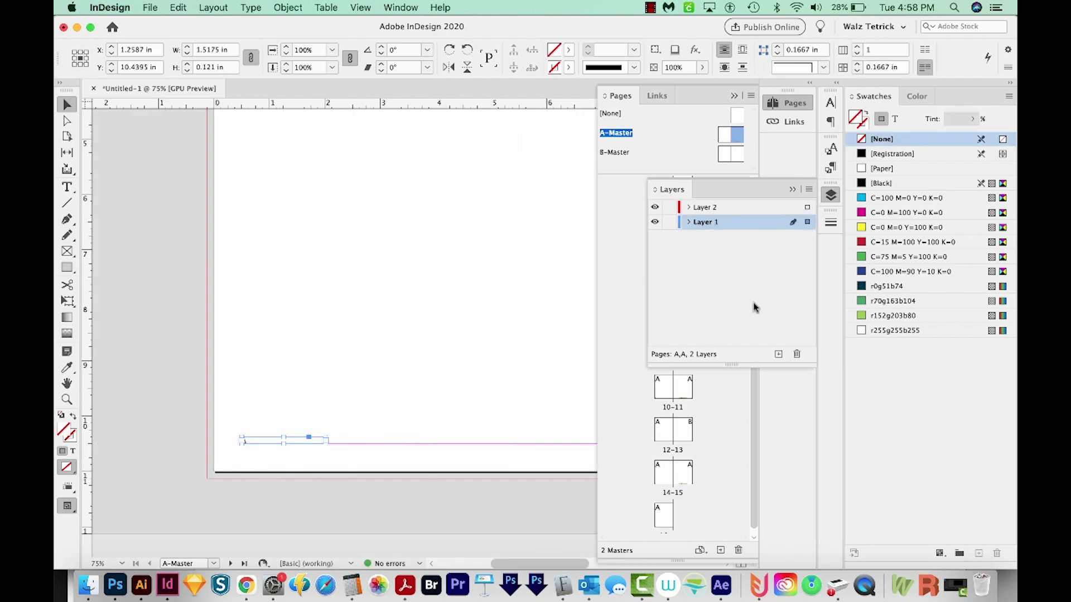
pyautogui.moveTo(808, 225); pyautogui.dragTo(807, 208)
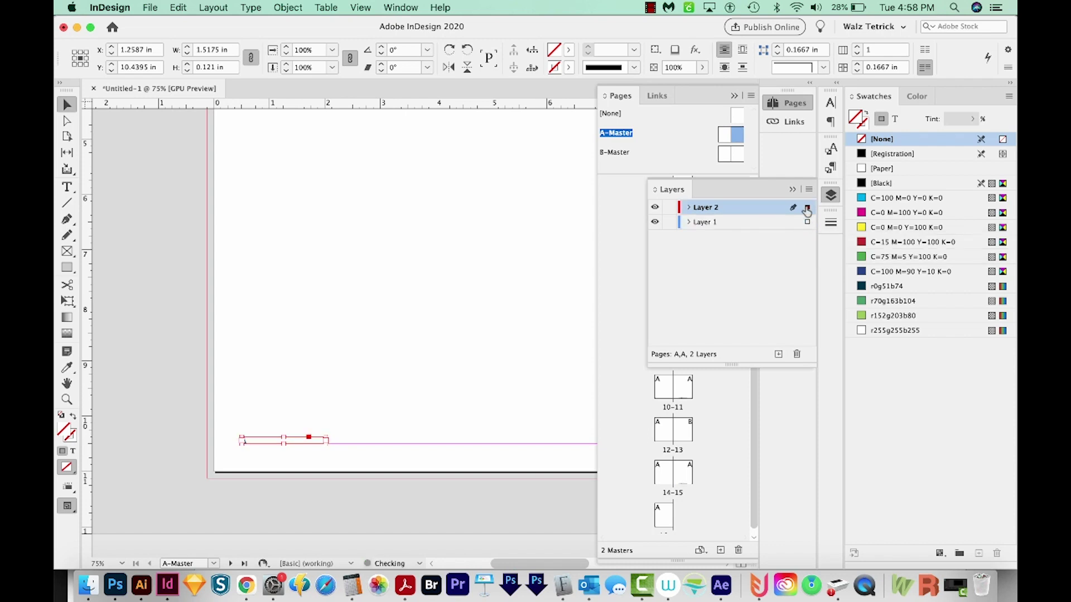
pyautogui.click(670, 209)
# Step: Apply A-Master to pages 5, 9 and 13, then view page 2's number
pyautogui.press('F7')
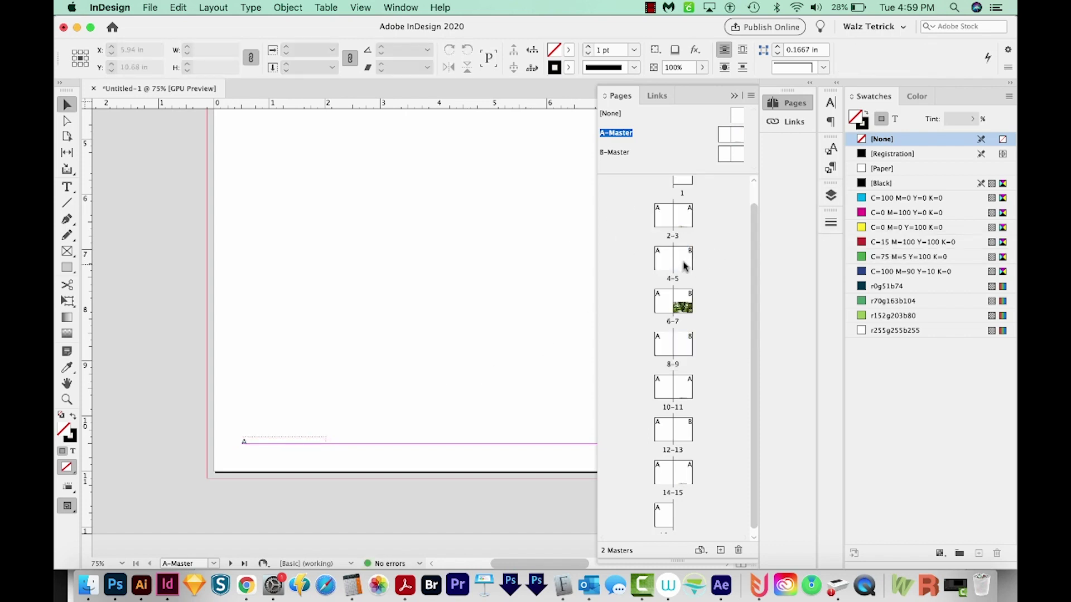
pyautogui.click(682, 262)
pyautogui.keyDown('super'); pyautogui.click(683, 345); pyautogui.keyUp('super')
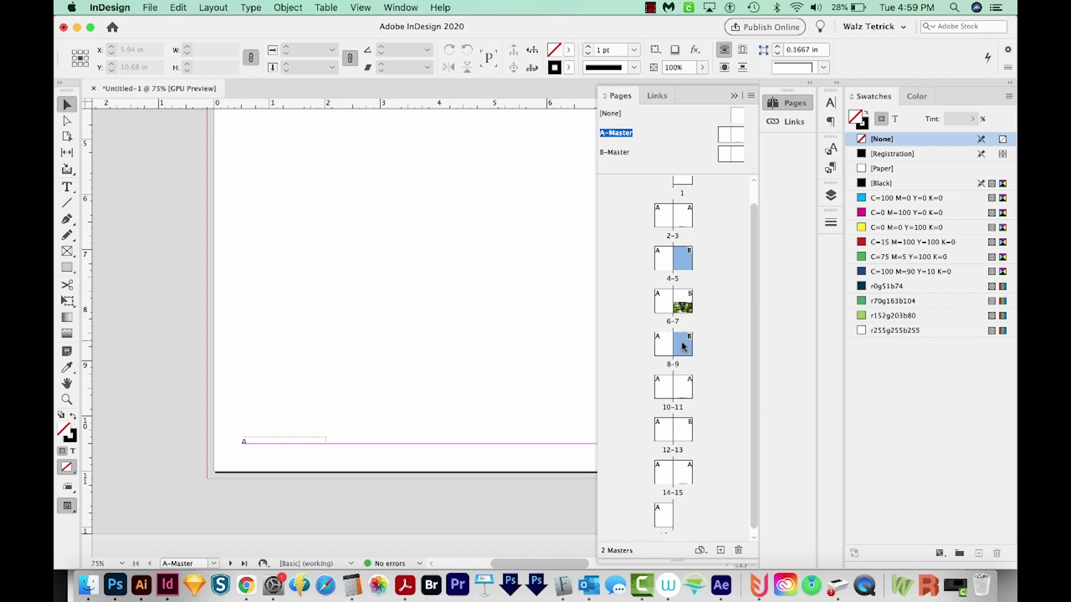
pyautogui.keyDown('super'); pyautogui.click(681, 435); pyautogui.keyUp('super')
pyautogui.rightClick(681, 437)
pyautogui.click(534, 295)
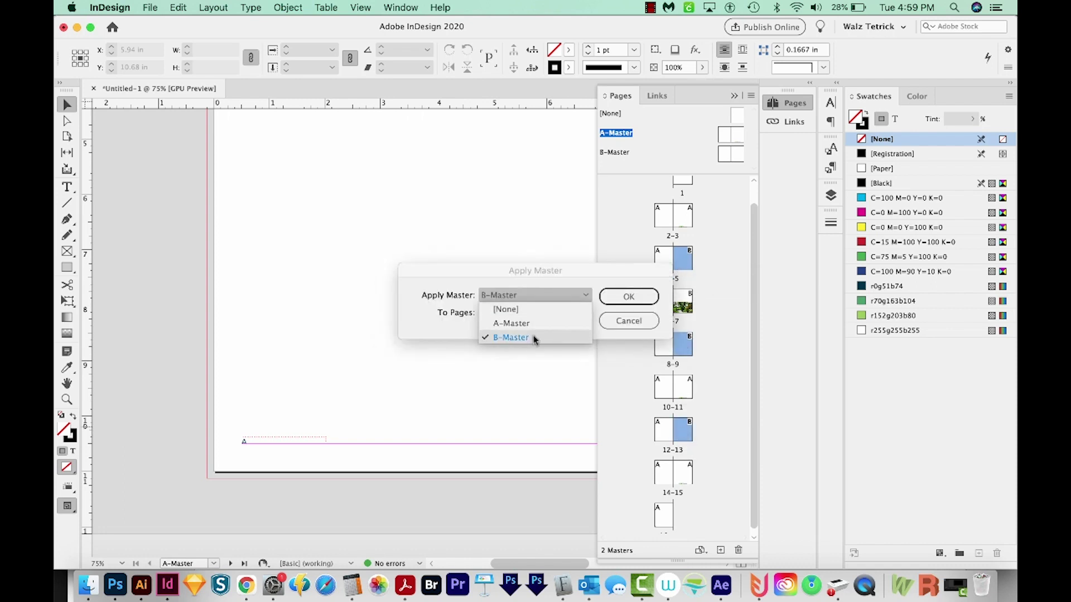
pyautogui.click(511, 337)
pyautogui.click(629, 296)
pyautogui.scroll(2, 757, 218)
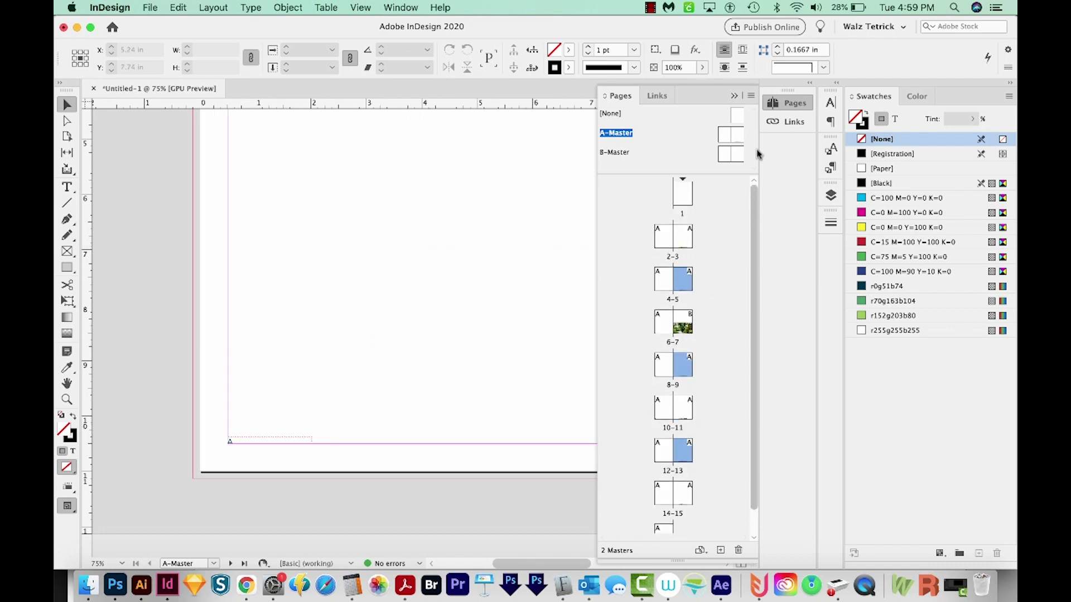
pyautogui.doubleClick(664, 241)
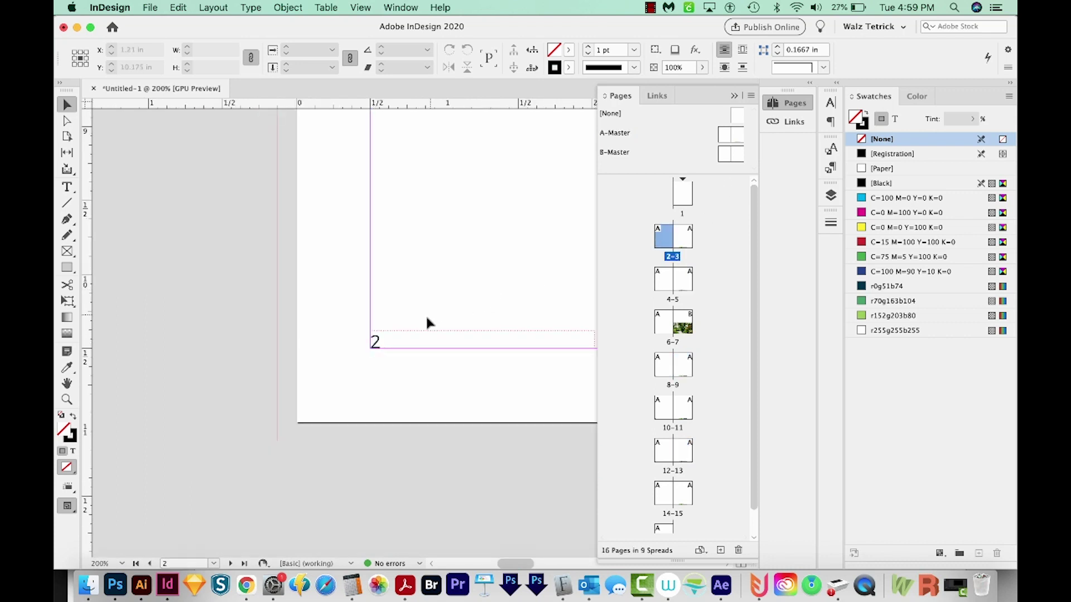
# Step: Check page 4's number, then pan across the spreads to page 5's footer
pyautogui.doubleClick(660, 283)
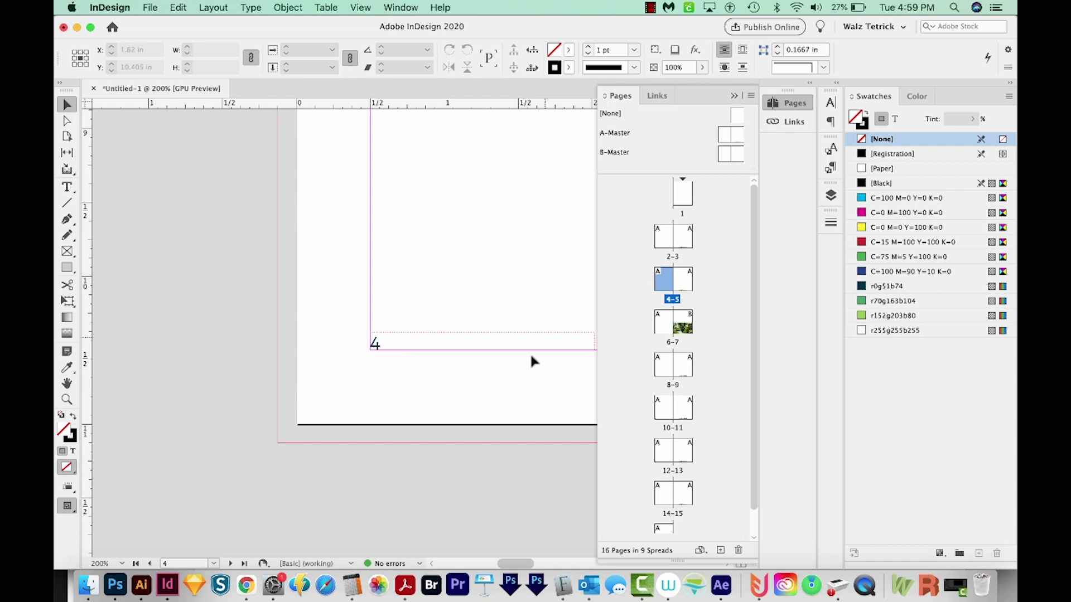
pyautogui.scroll(-5, 499, 287)
pyautogui.moveTo(499, 287)
pyautogui.mouseDown()
pyautogui.moveTo(283, 327)
pyautogui.moveTo(110, 327)
pyautogui.mouseUp()
pyautogui.moveTo(335, 327); pyautogui.dragTo(134, 327)
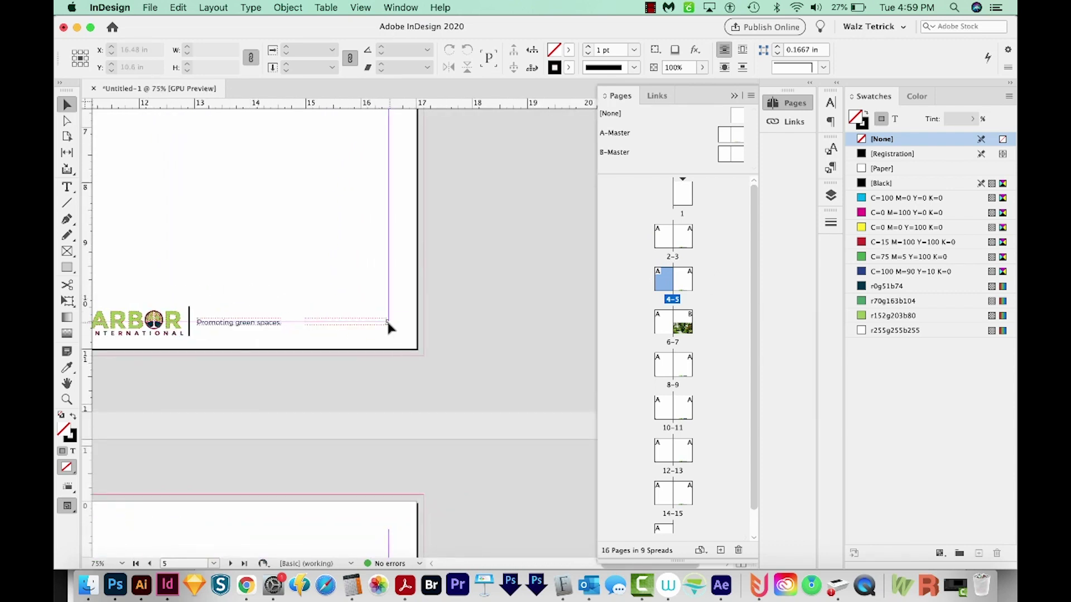
pyautogui.scroll(-10, 294, 465)
pyautogui.scroll(-10, 334, 259)
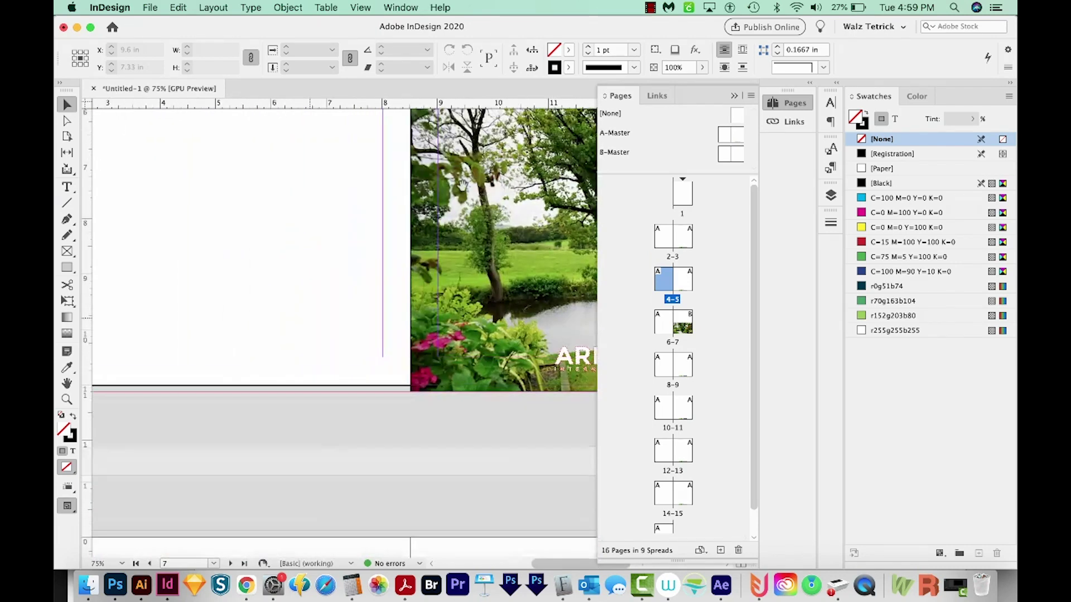
pyautogui.hscroll(-5, 335, 251)
pyautogui.hscroll(10, 223, 409)
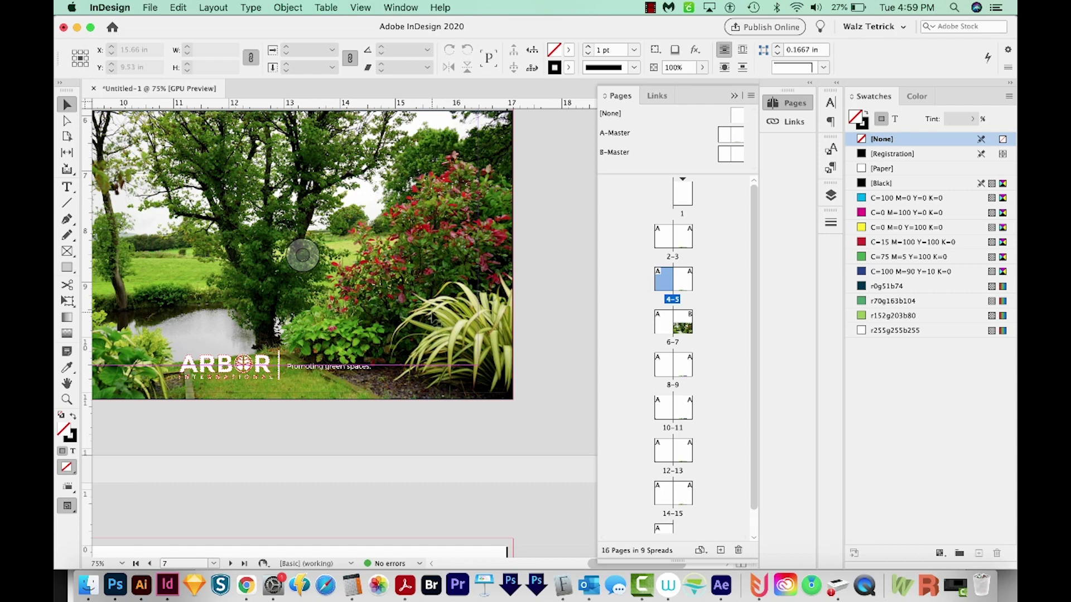
pyautogui.scroll(5, 377, 292)
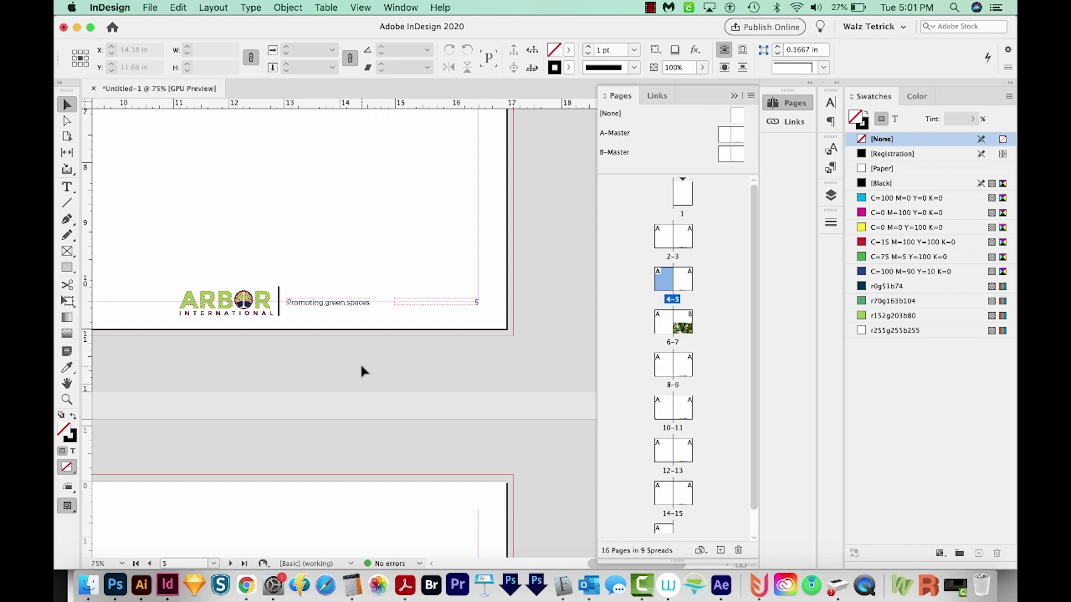
pyautogui.scroll(5, 359, 370)
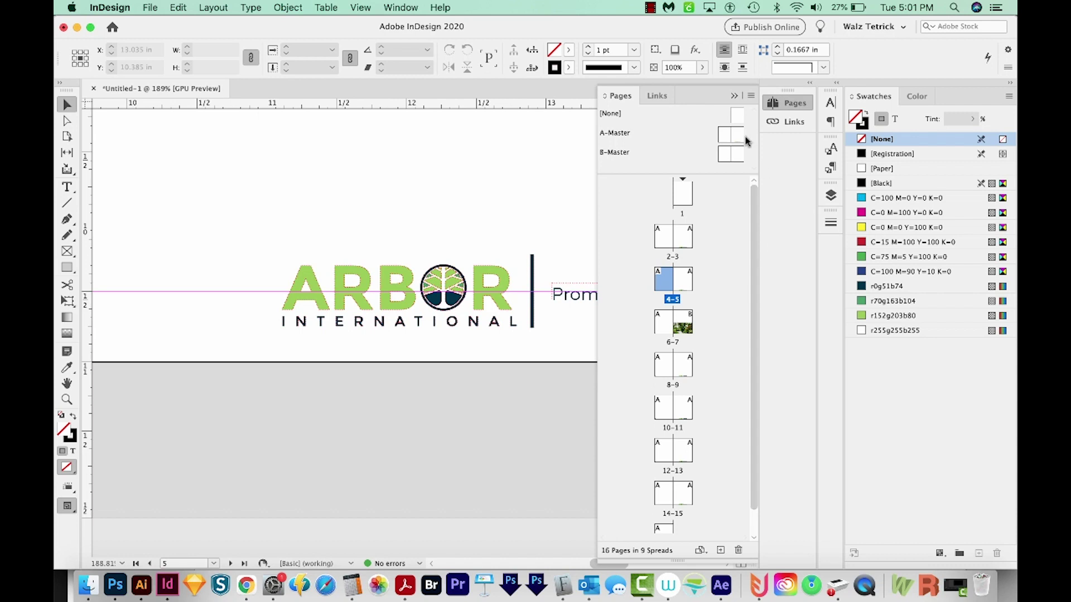
# Step: Unlock Layer 2 and override the first A of ARBOR on page 5, colouring it magenta
pyautogui.press('F7')
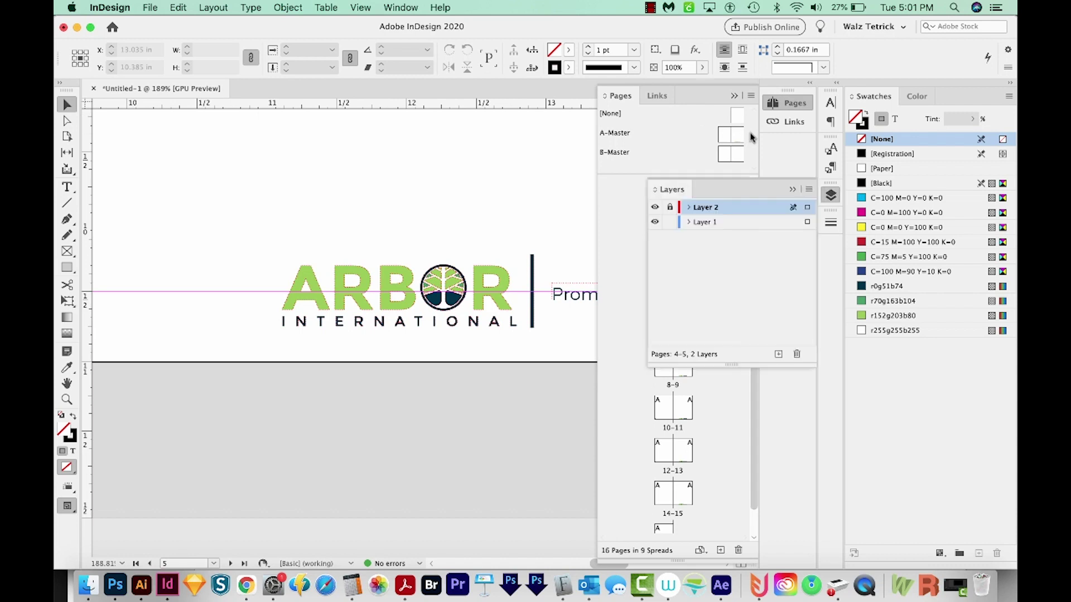
pyautogui.click(669, 207)
pyautogui.click(318, 302)
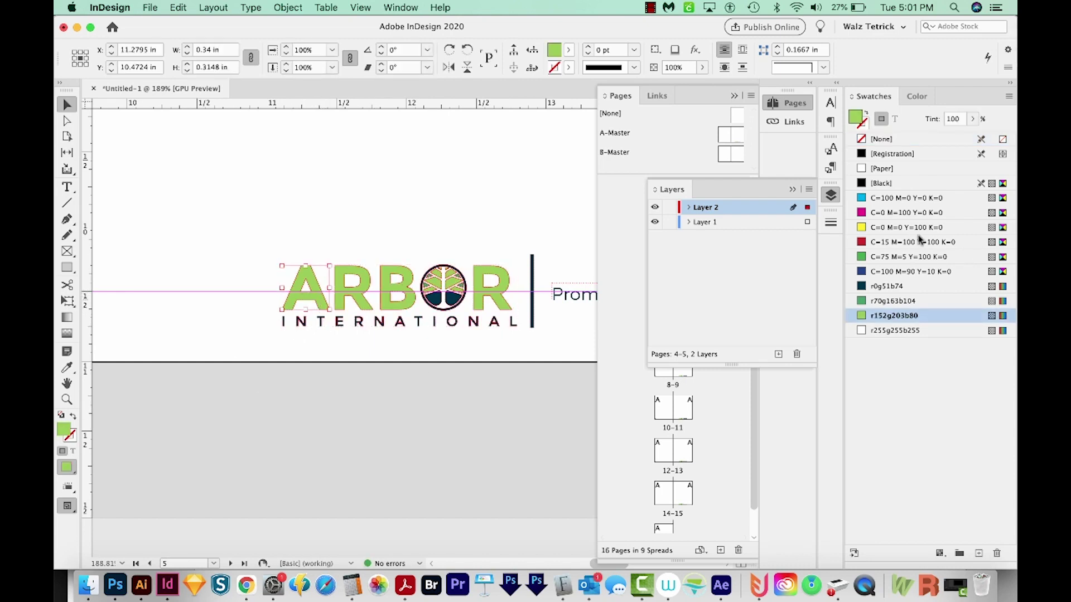
pyautogui.click(906, 213)
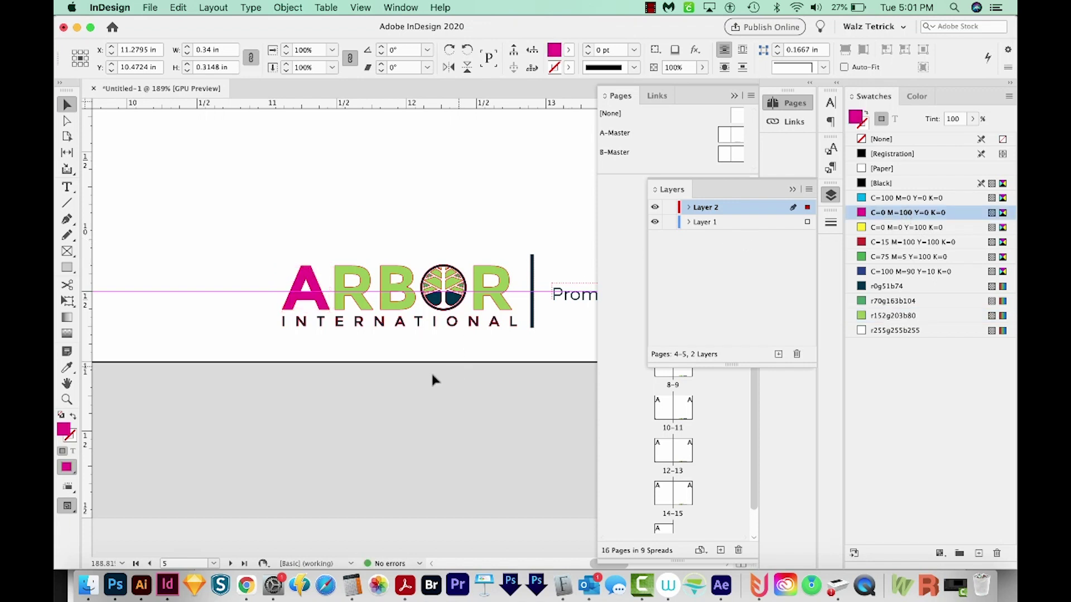
pyautogui.click(325, 431)
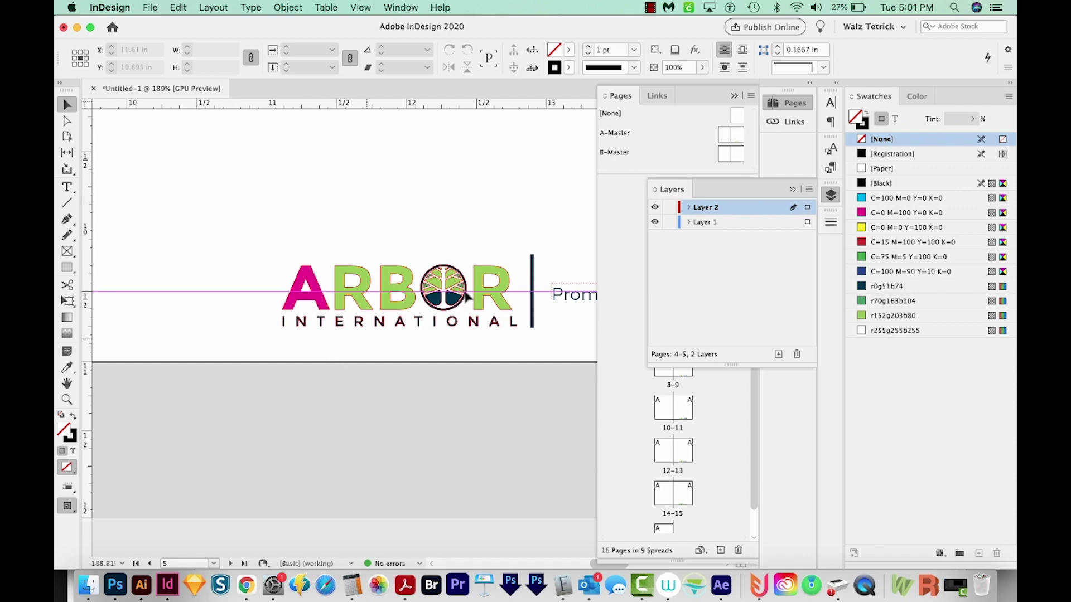
pyautogui.click(750, 97)
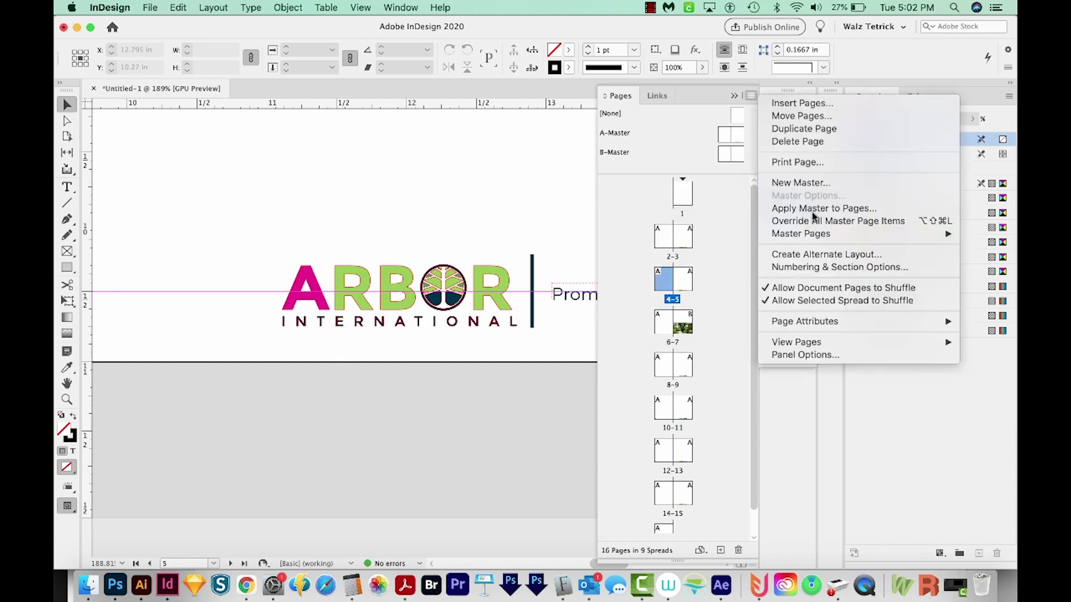
pyautogui.moveTo(801, 233)
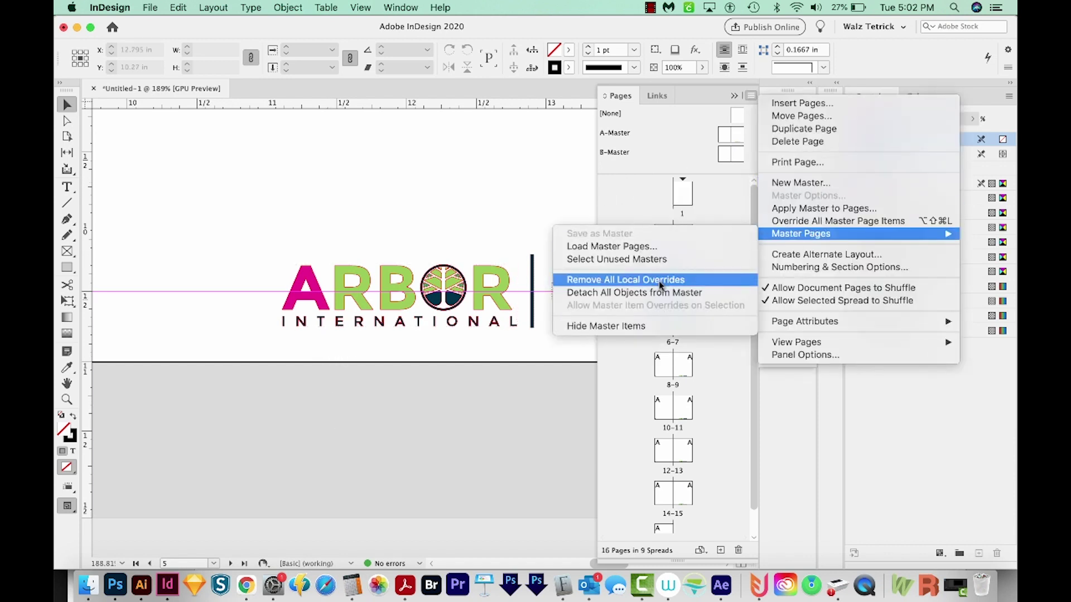
# Step: Choose Remove All Local Overrides from the Pages panel's Master Pages menu
pyautogui.click(658, 280)
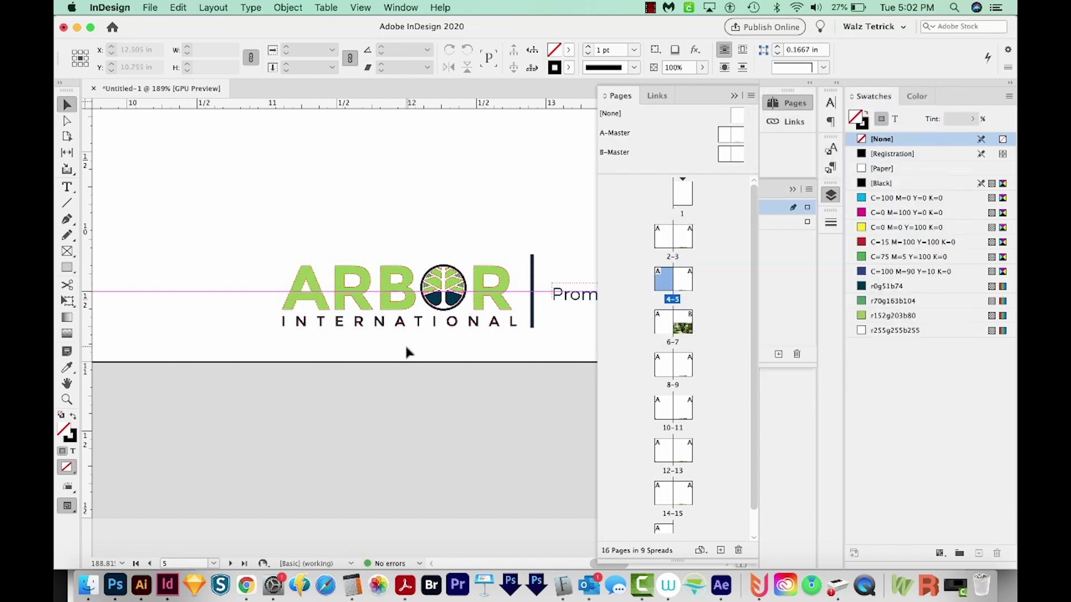